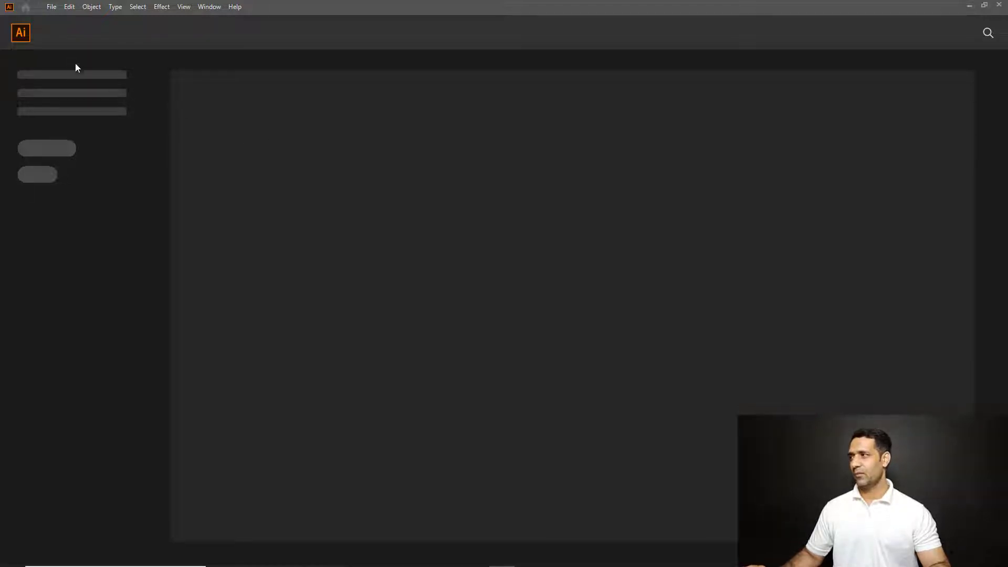
# Step: Create a new landscape document, 11.693 by 8.268 inches, with four artboards
pyautogui.click(52, 7)
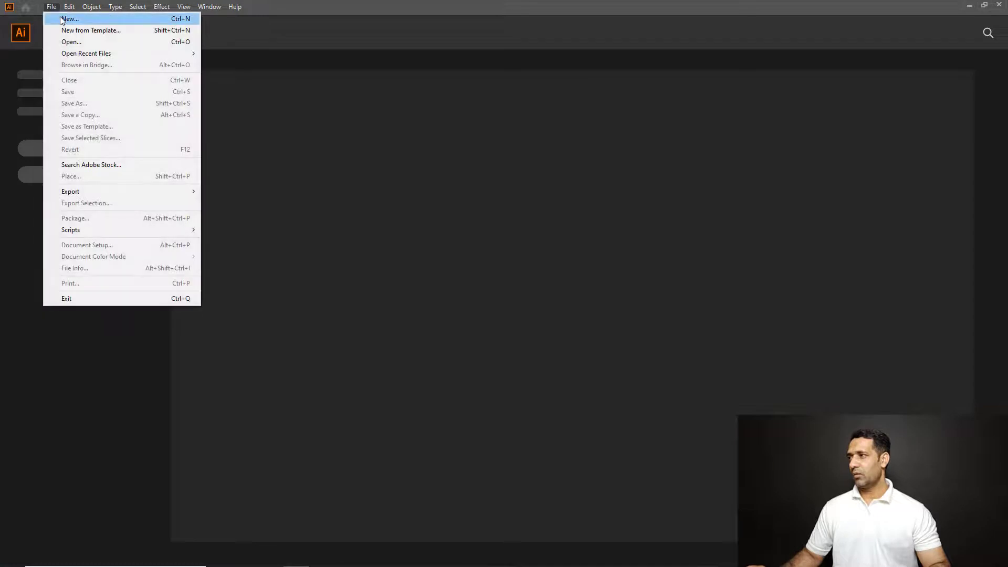
pyautogui.click(62, 20)
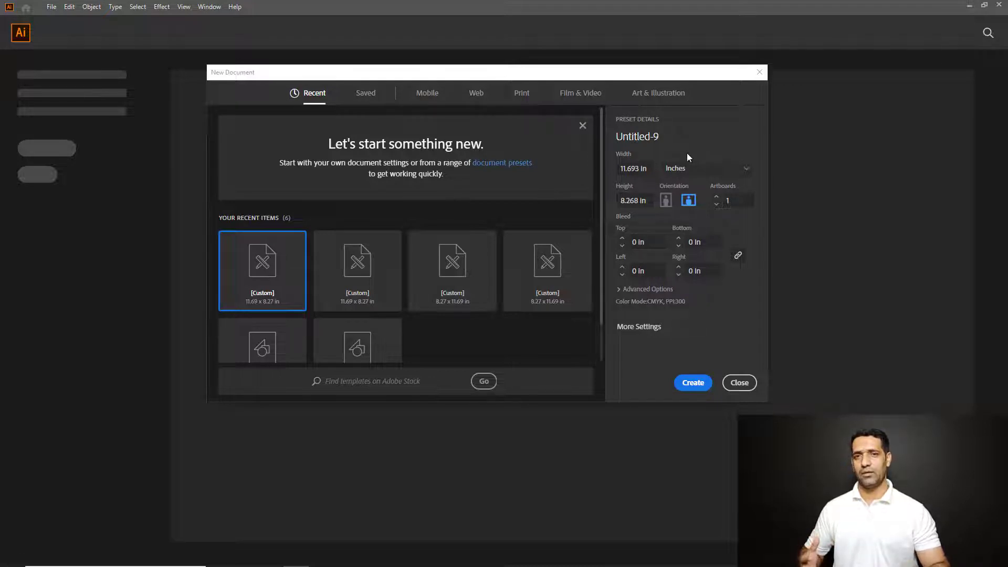
pyautogui.moveTo(626, 76); pyautogui.dragTo(636, 85)
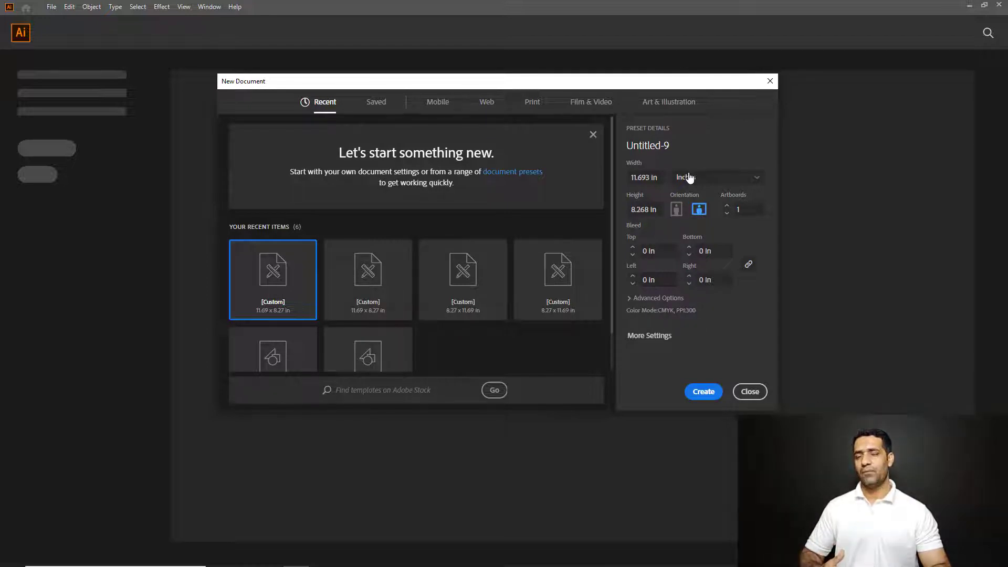
pyautogui.click(745, 209)
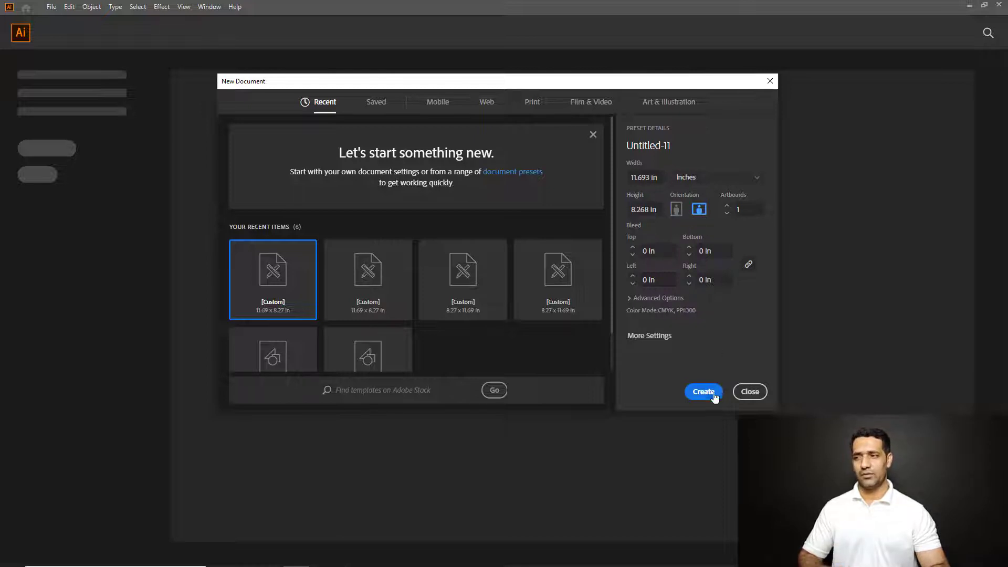
pyautogui.click(727, 206)
pyautogui.click(727, 206)
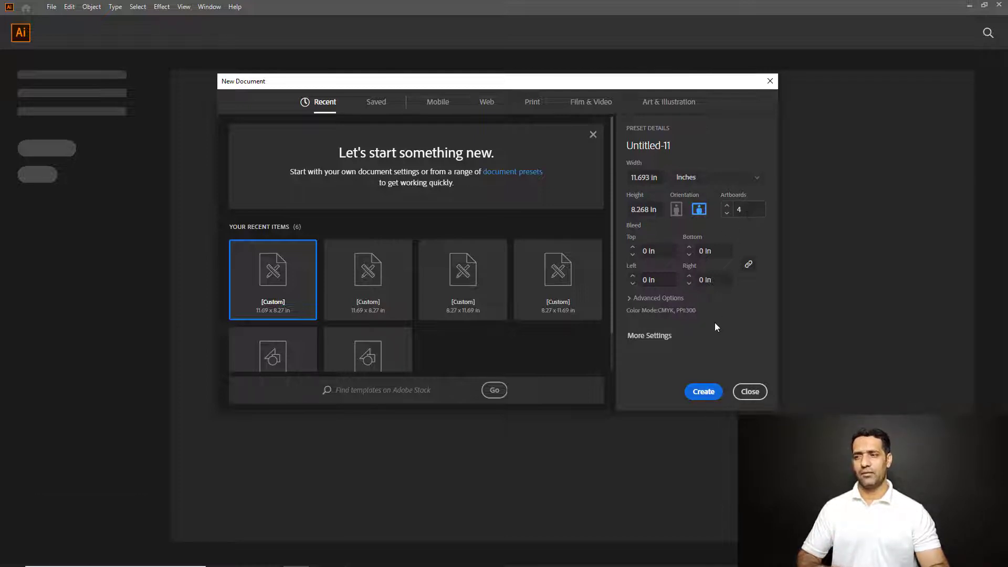
pyautogui.click(704, 394)
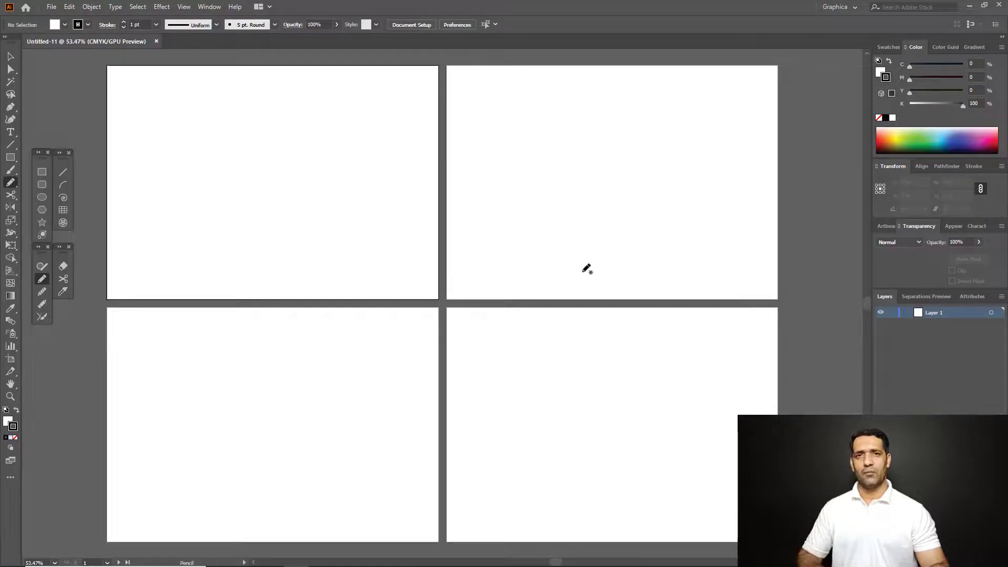
# Step: Make the second artboard active with the Selection tool
pyautogui.click(11, 56)
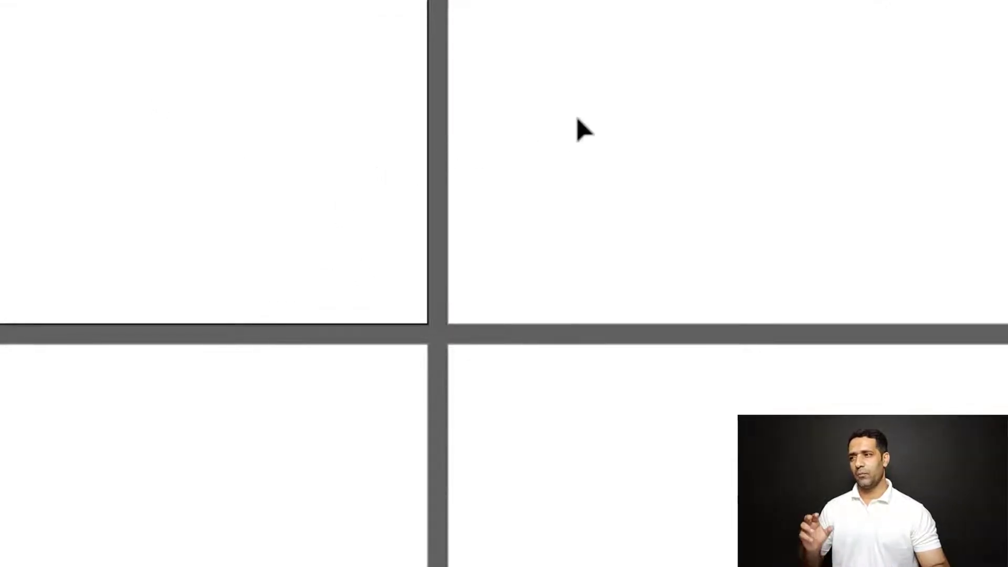
pyautogui.click(593, 112)
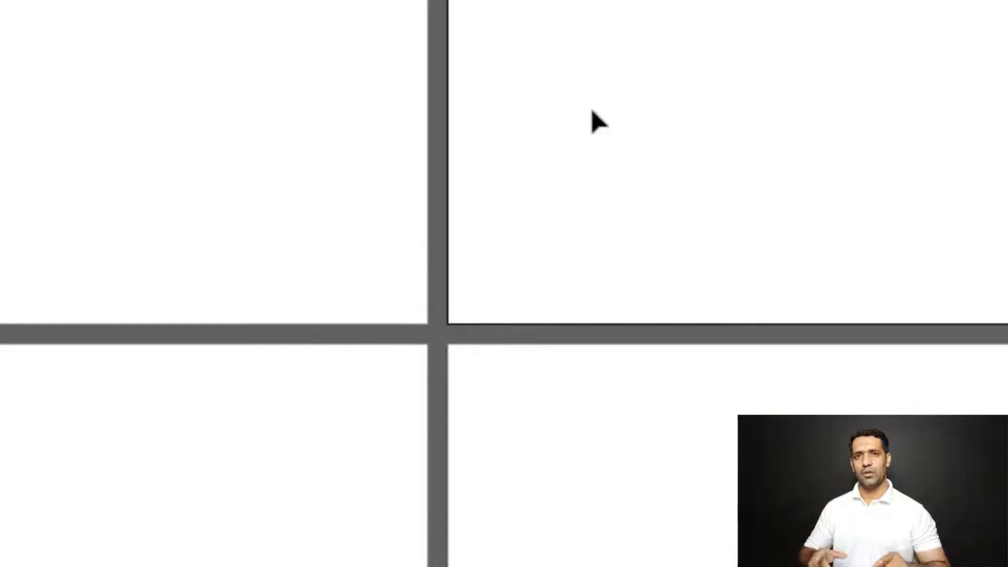
pyautogui.press('z')
pyautogui.moveTo(444, 324); pyautogui.dragTo(126, 225)
pyautogui.hotkey('ctrl', 'space')
pyautogui.moveTo(601, 466); pyautogui.dragTo(315, 326)
pyautogui.moveTo(556, 460); pyautogui.dragTo(383, 321)
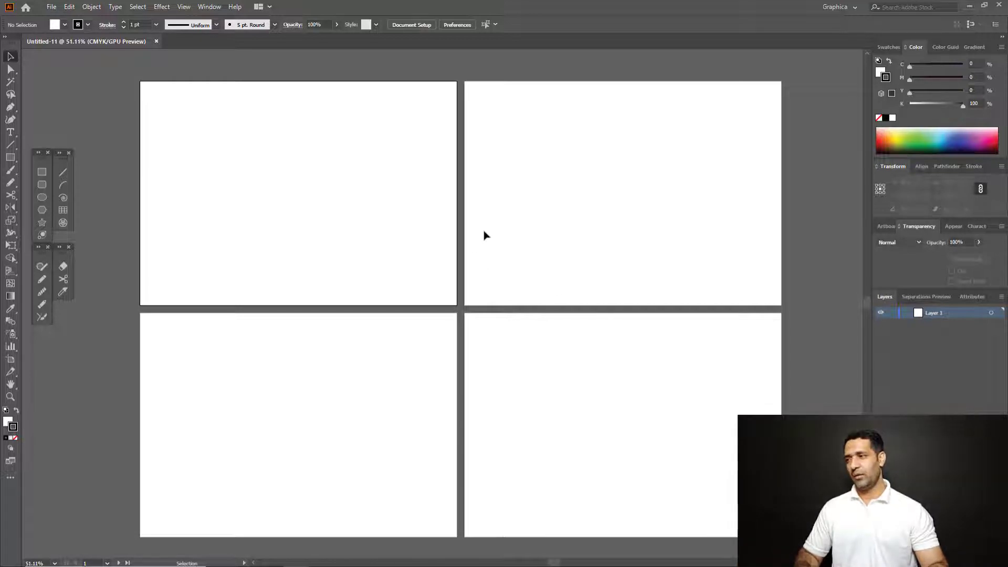
# Step: Show the document properties and enter artboard editing for the first artboard, leaving it again with the Selection tool
pyautogui.click(209, 7)
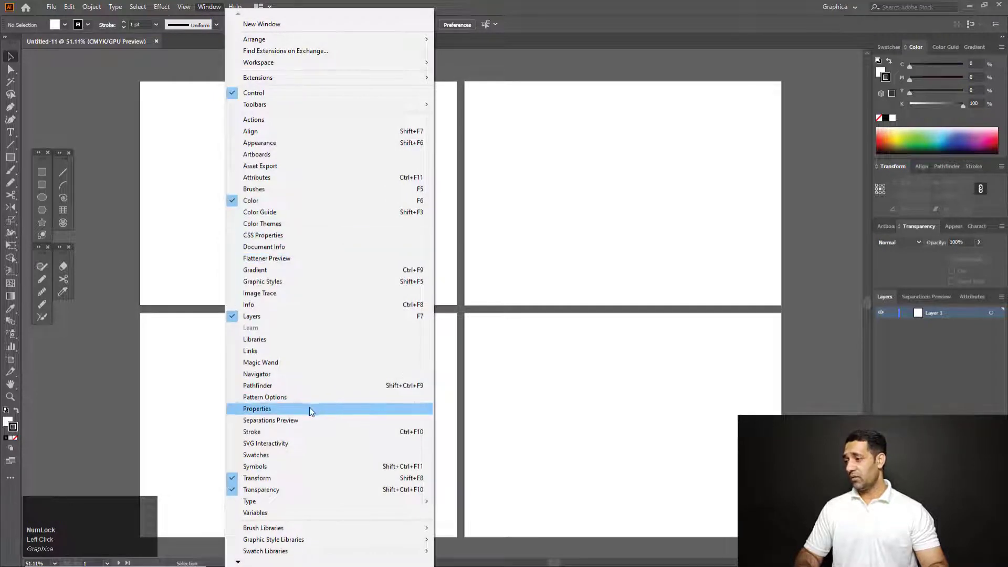
pyautogui.click(296, 407)
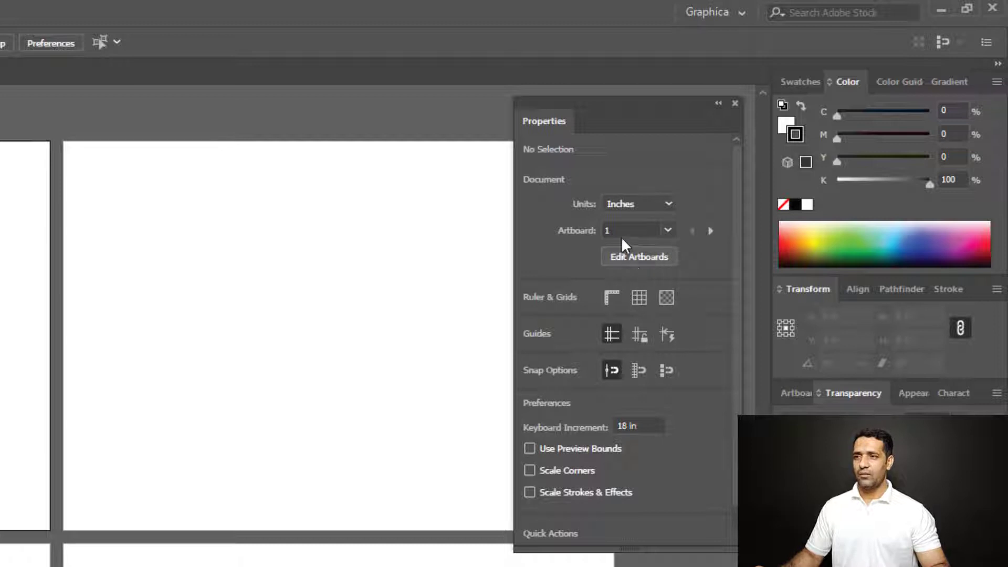
pyautogui.click(615, 259)
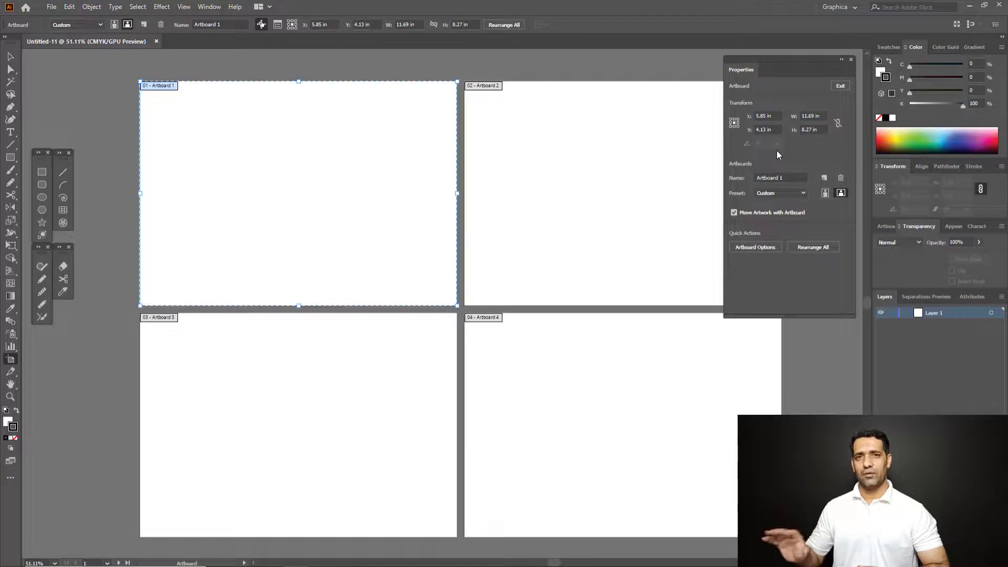
pyautogui.click(10, 56)
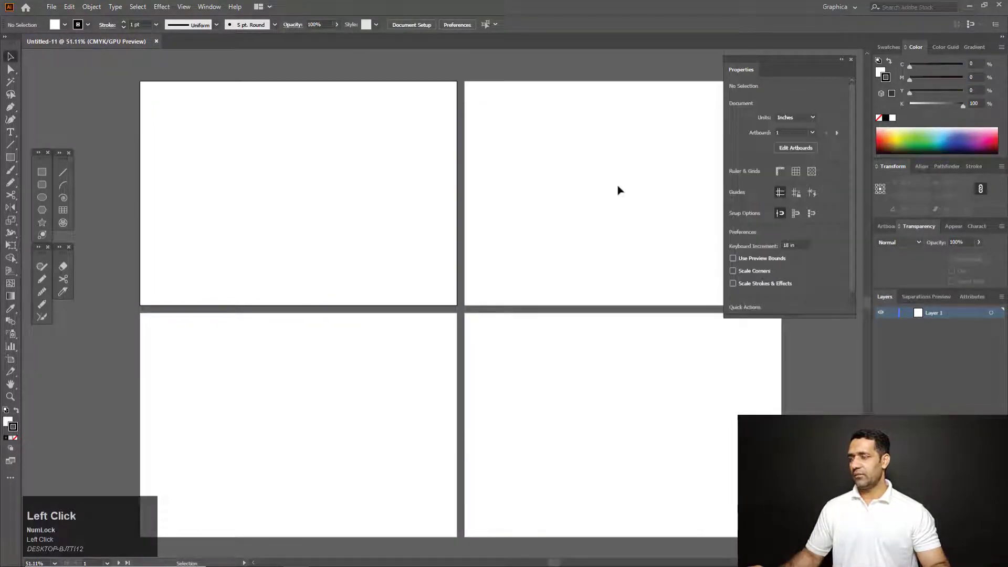
# Step: Make the second artboard active and enter artboard editing mode
pyautogui.click(569, 173)
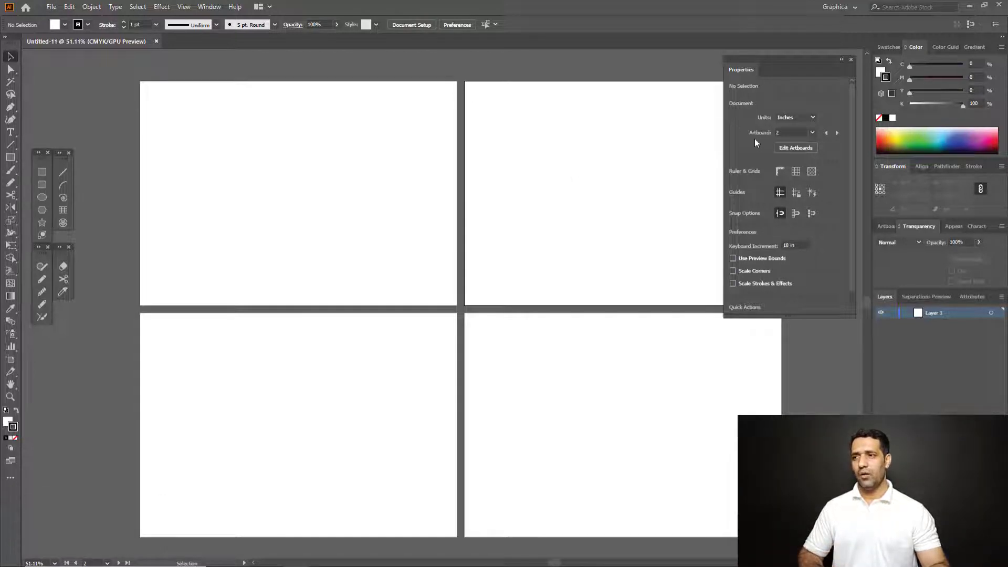
pyautogui.click(785, 147)
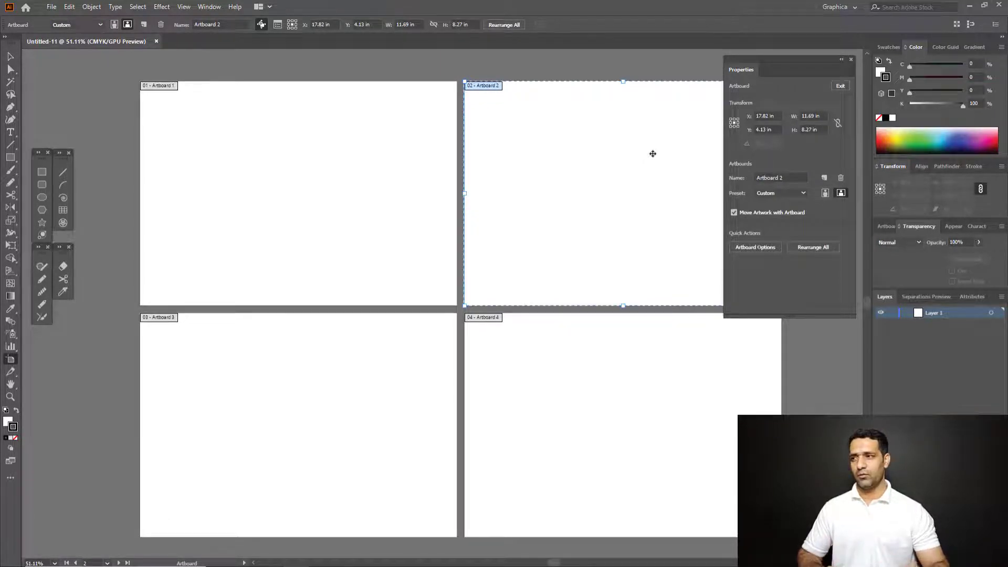
pyautogui.moveTo(653, 153); pyautogui.dragTo(463, 164)
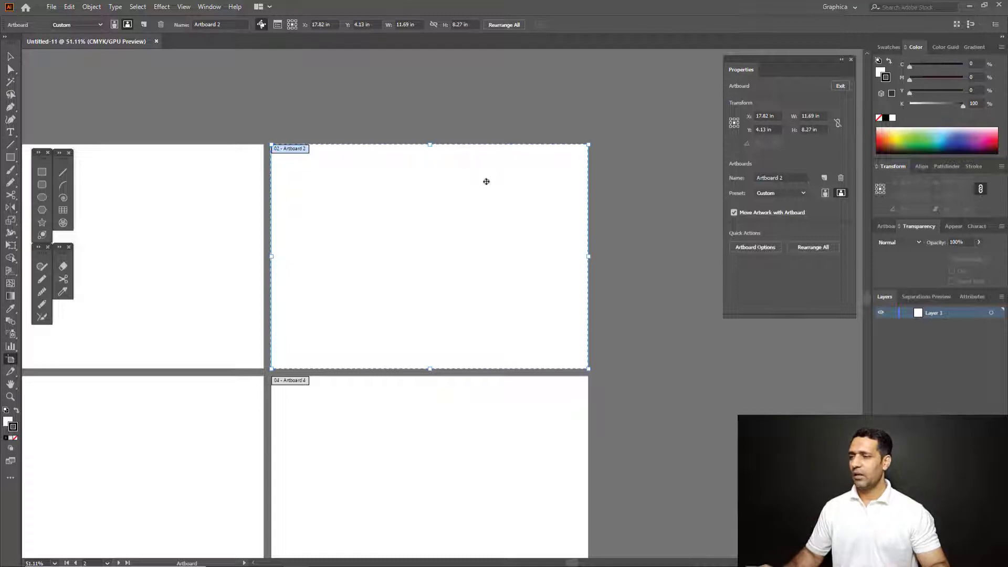
pyautogui.hotkey('ctrl', 'alt', '0')
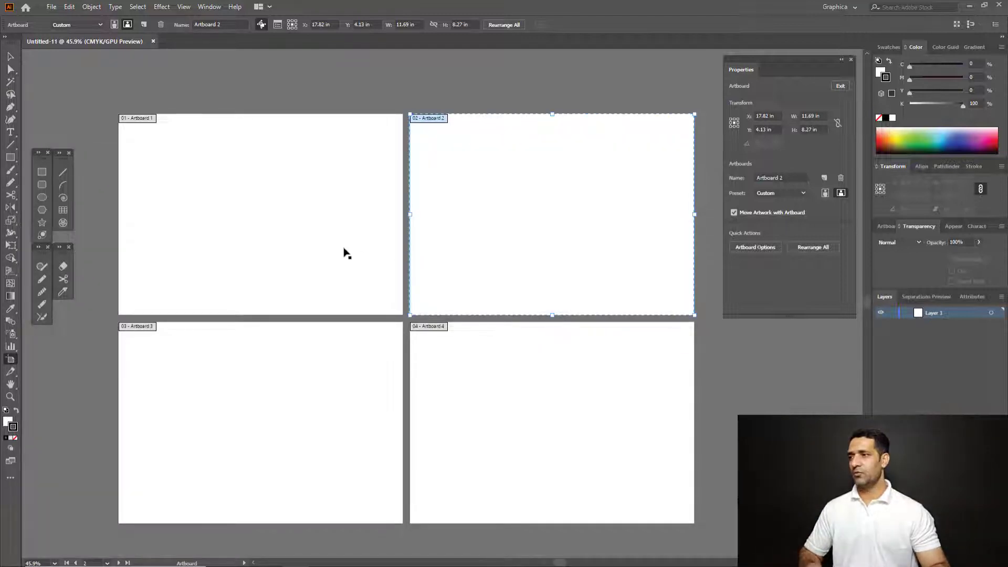
# Step: Select Artboard 1, review its size presets and set its height to 8 in
pyautogui.click(236, 169)
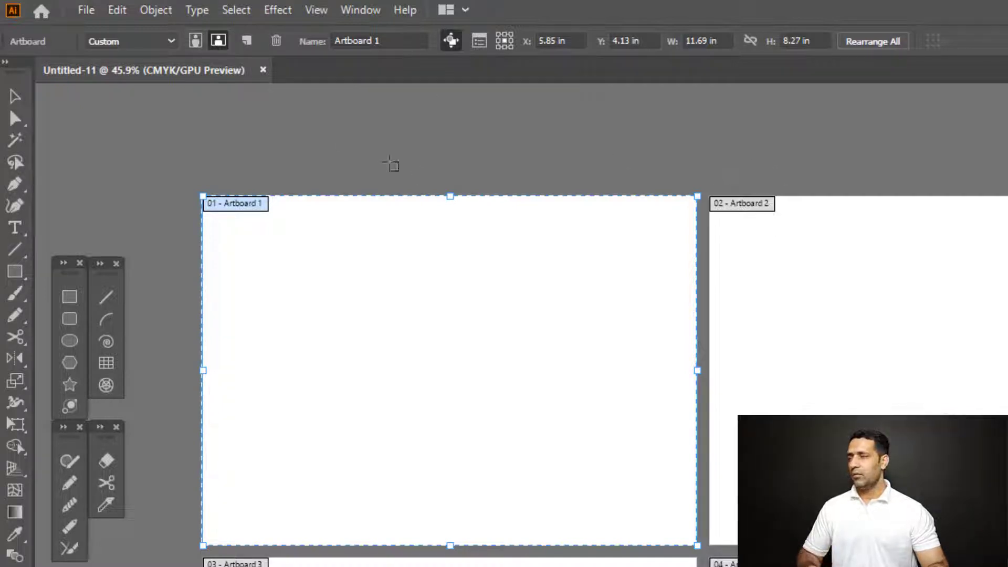
pyautogui.click(168, 41)
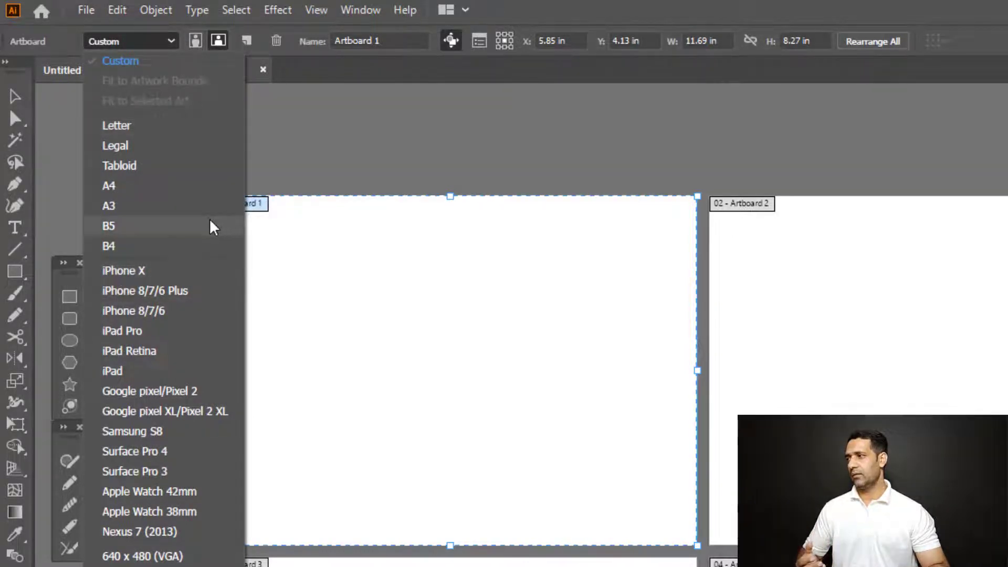
pyautogui.click(411, 330)
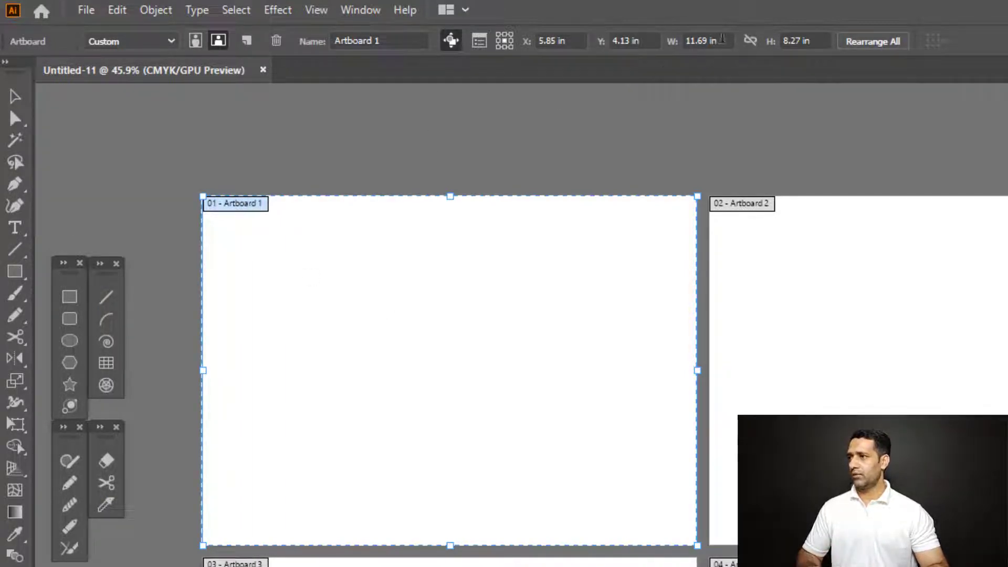
pyautogui.click(792, 42)
pyautogui.moveTo(793, 42); pyautogui.dragTo(791, 43)
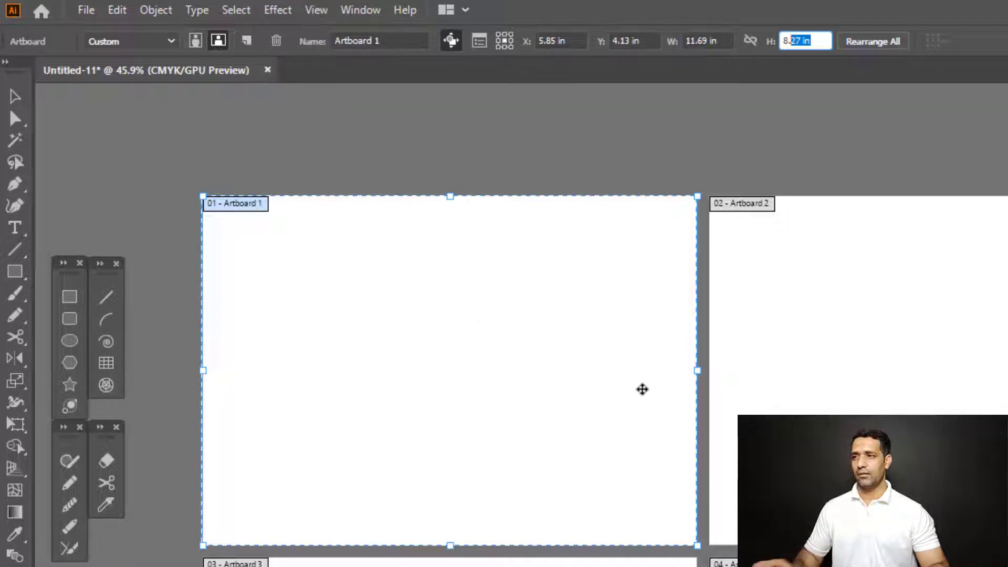
# Step: Try adding a new artboard beside Artboard 2 and undo the addition each time
pyautogui.hotkey('ctrl', 'space')
pyautogui.moveTo(672, 387); pyautogui.dragTo(611, 350)
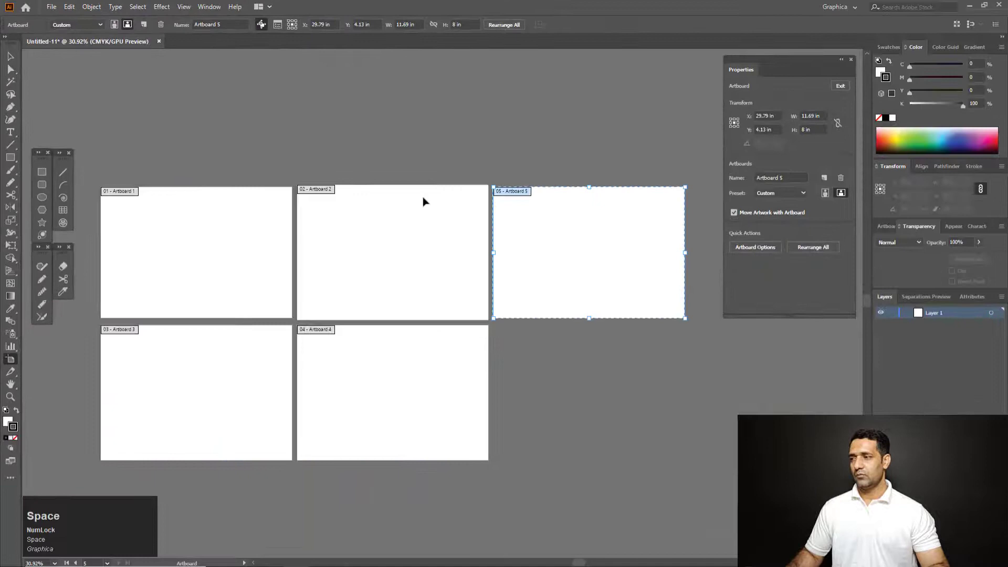
pyautogui.hotkey('ctrl', 'z')
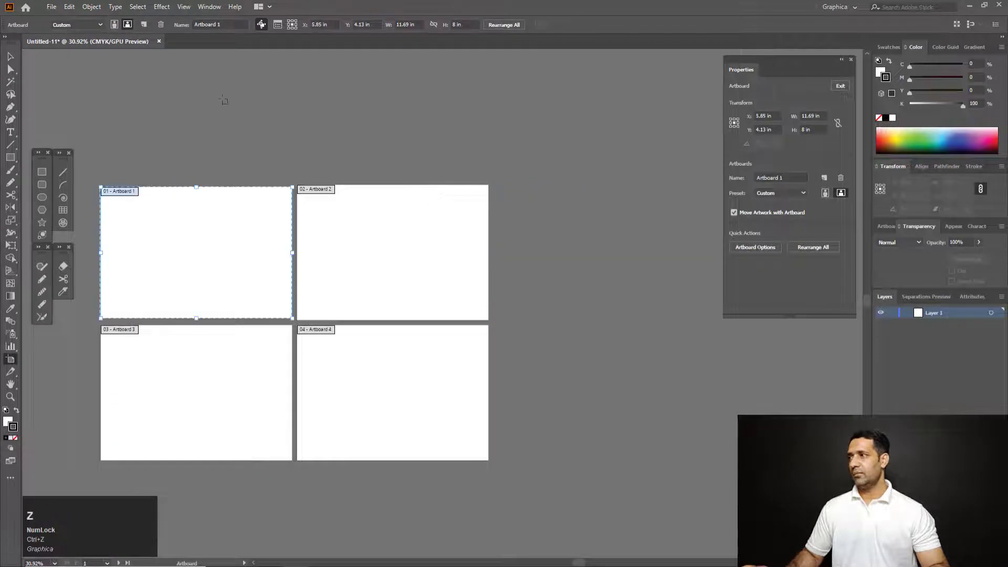
pyautogui.click(144, 24)
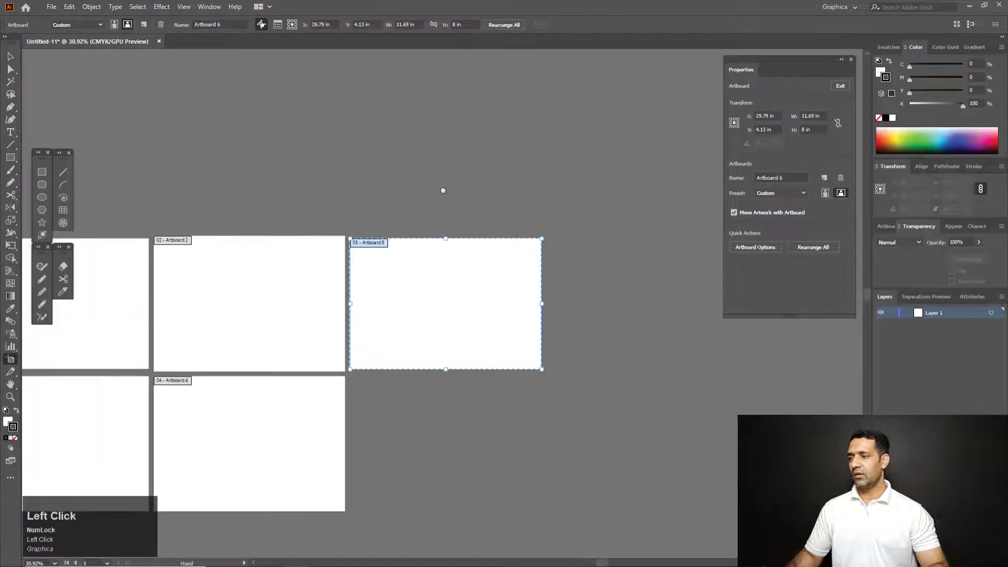
pyautogui.moveTo(271, 263); pyautogui.dragTo(408, 201)
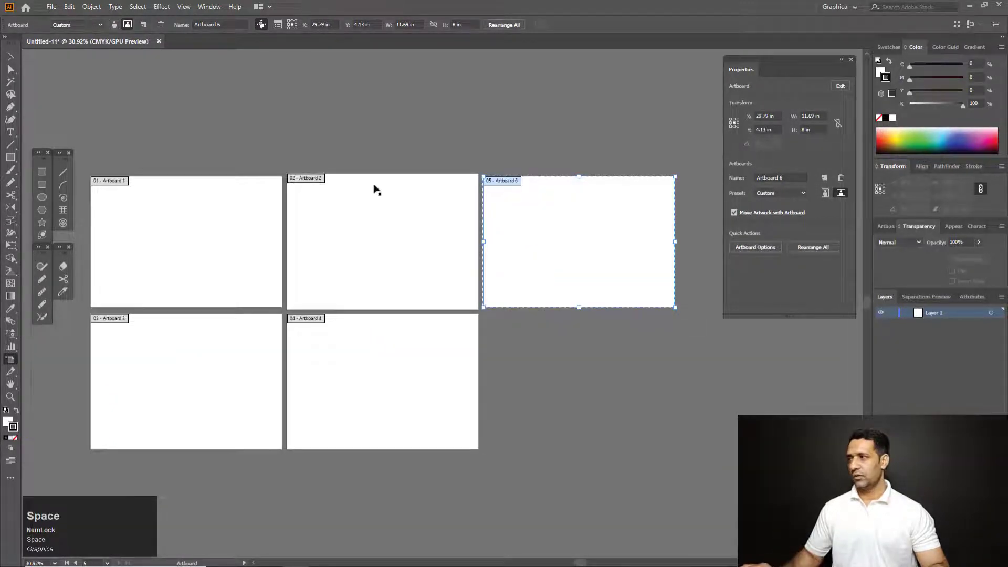
pyautogui.hotkey('ctrl', 'z')
pyautogui.moveTo(230, 174); pyautogui.dragTo(289, 168)
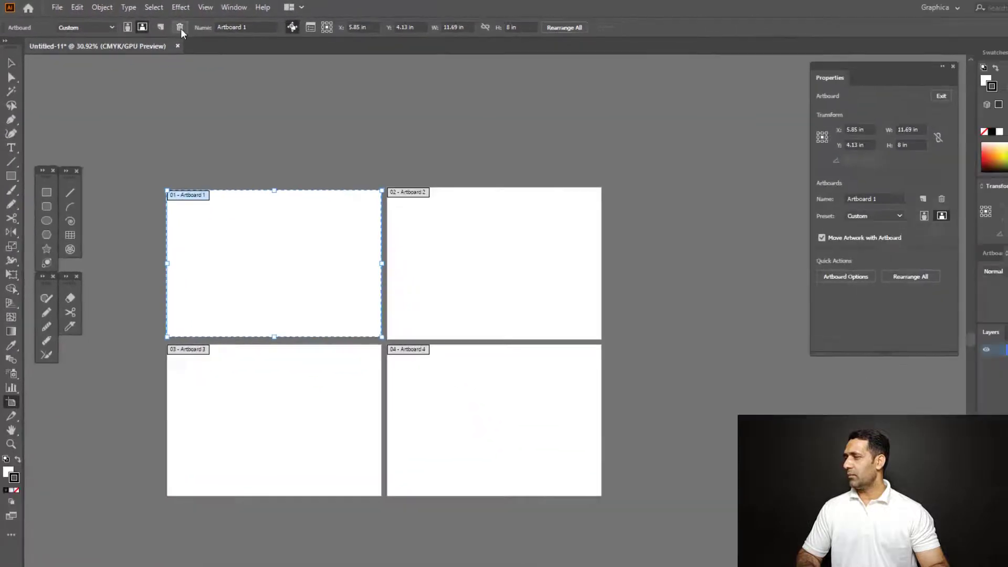
# Step: Try deleting Artboard 1 in two ways and undo each deletion
pyautogui.click(276, 40)
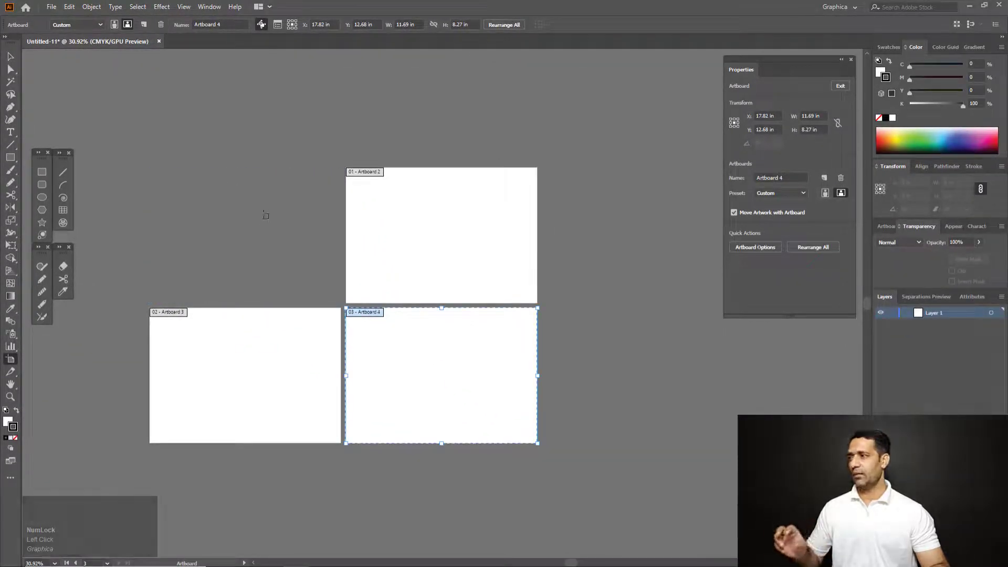
pyautogui.press('ctrl')
pyautogui.hotkey('ctrl', 'z')
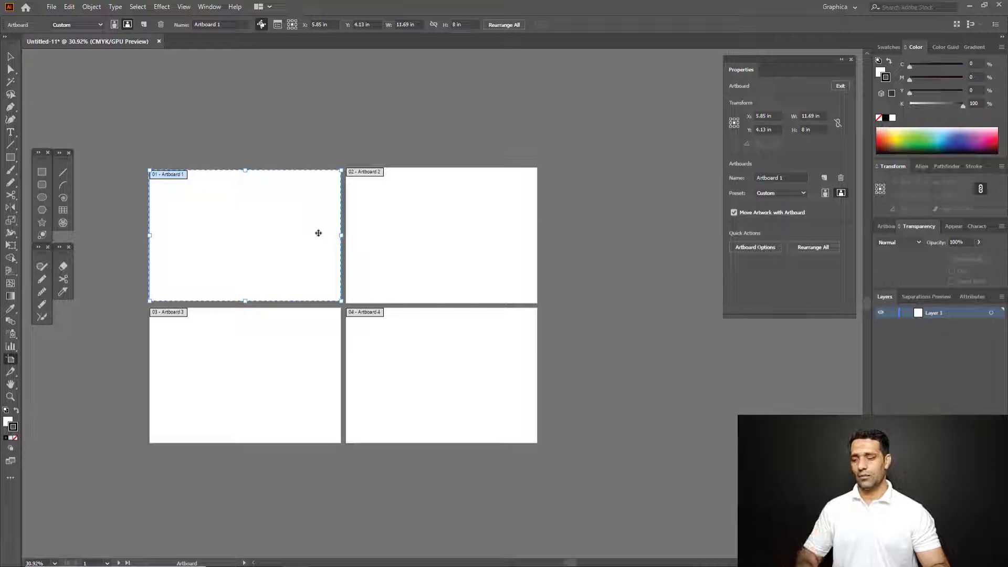
pyautogui.press('Delete')
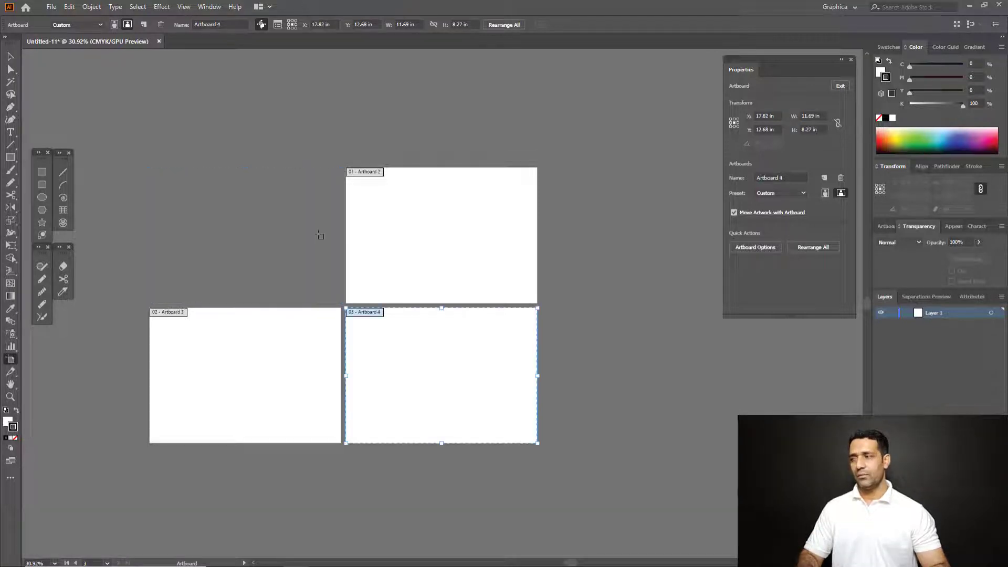
pyautogui.hotkey('ctrl', 'z')
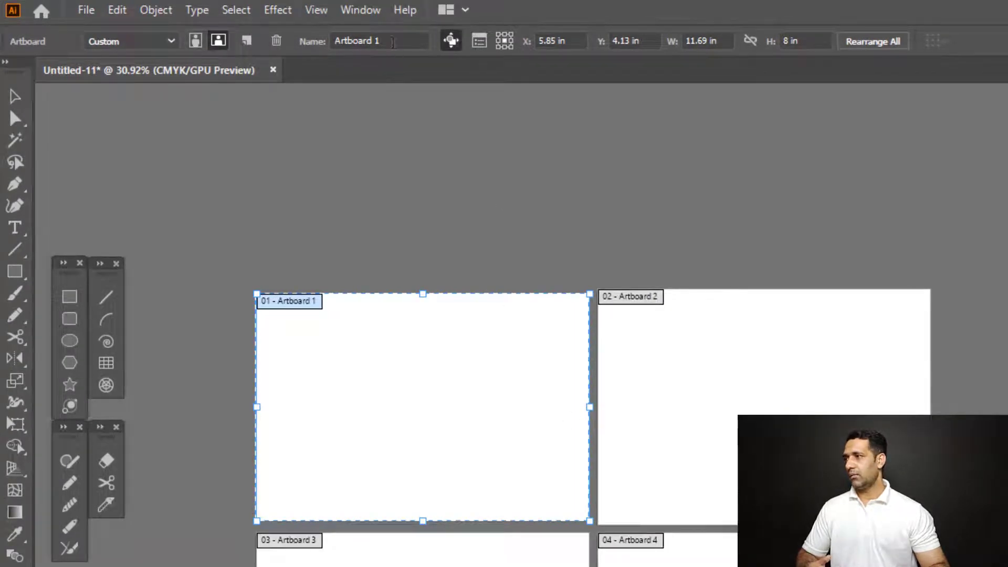
# Step: Open the name of Artboard 1 for editing and keep it as Artboard 1
pyautogui.click(379, 41)
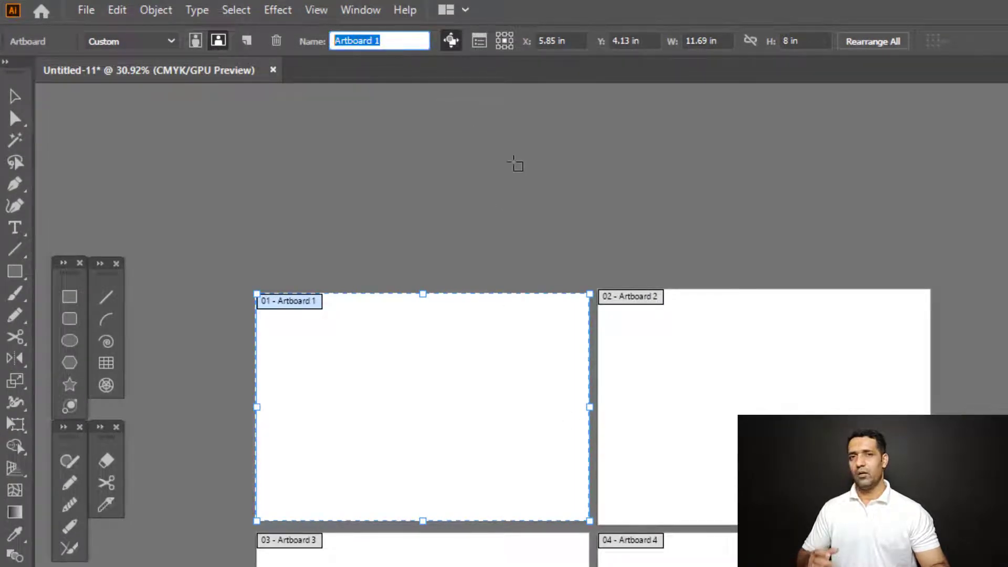
pyautogui.press('End')
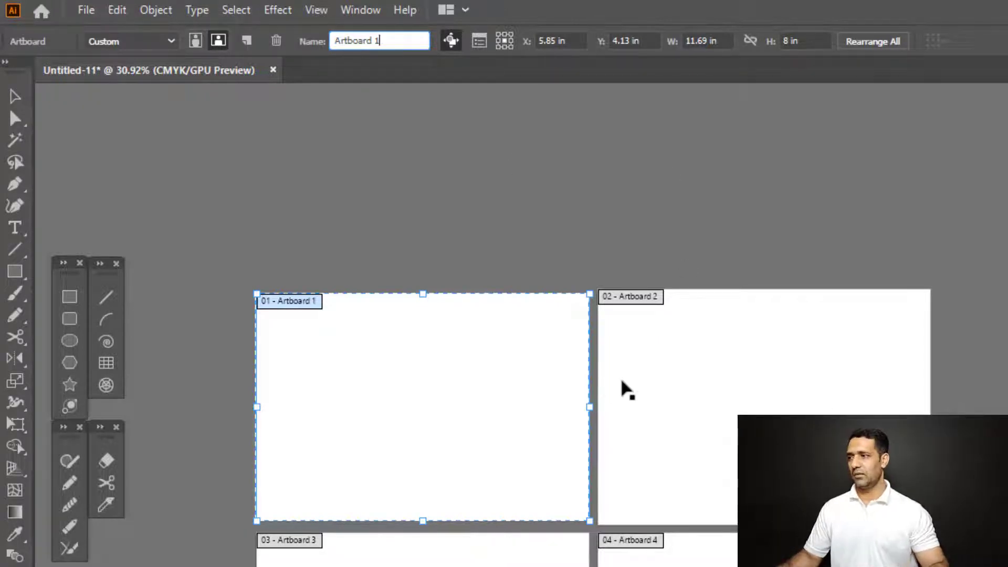
pyautogui.press('Return')
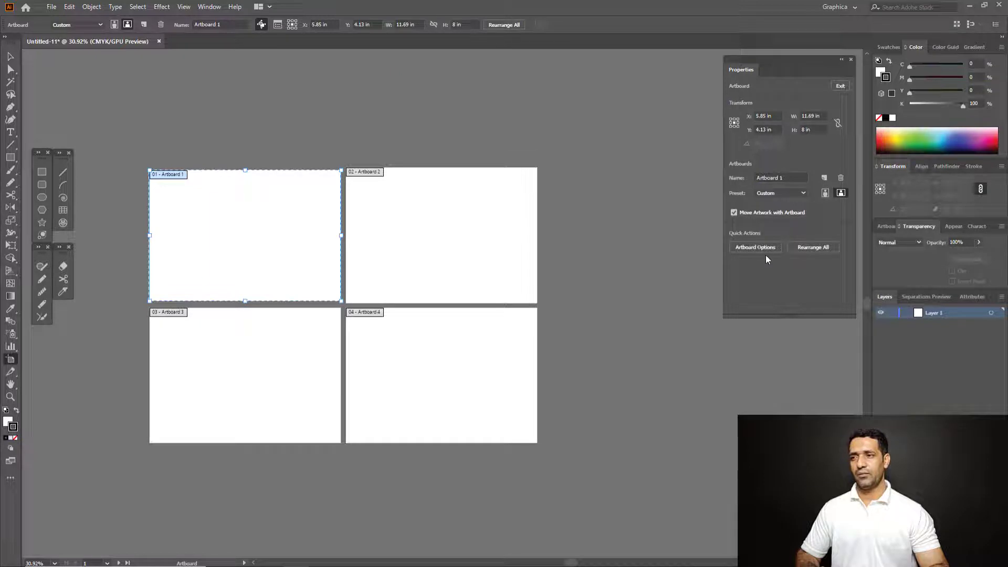
# Step: Rearrange all four artboards with the Grid by Row layout, 2 columns and 0.5 in spacing
pyautogui.click(811, 250)
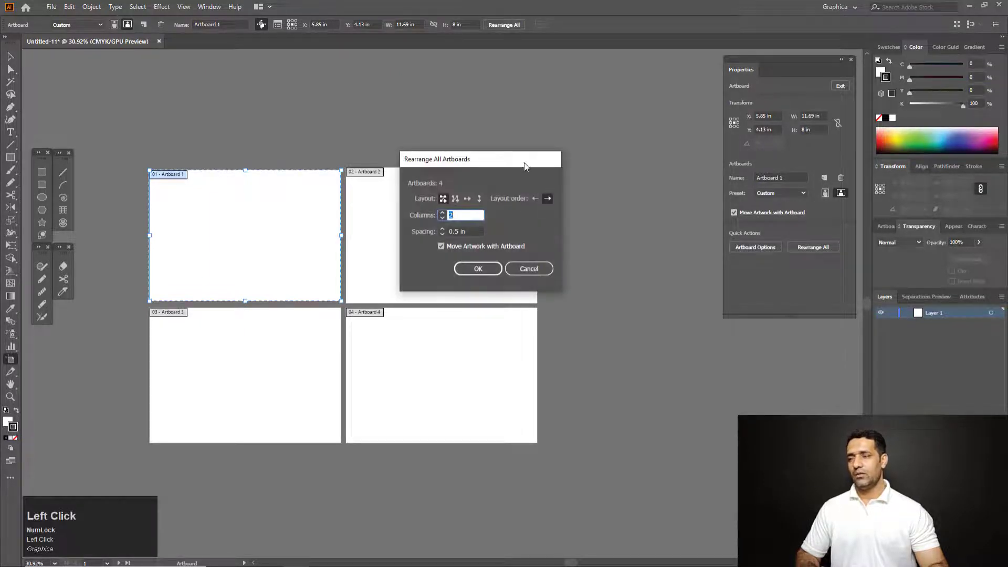
pyautogui.moveTo(525, 168); pyautogui.dragTo(607, 175)
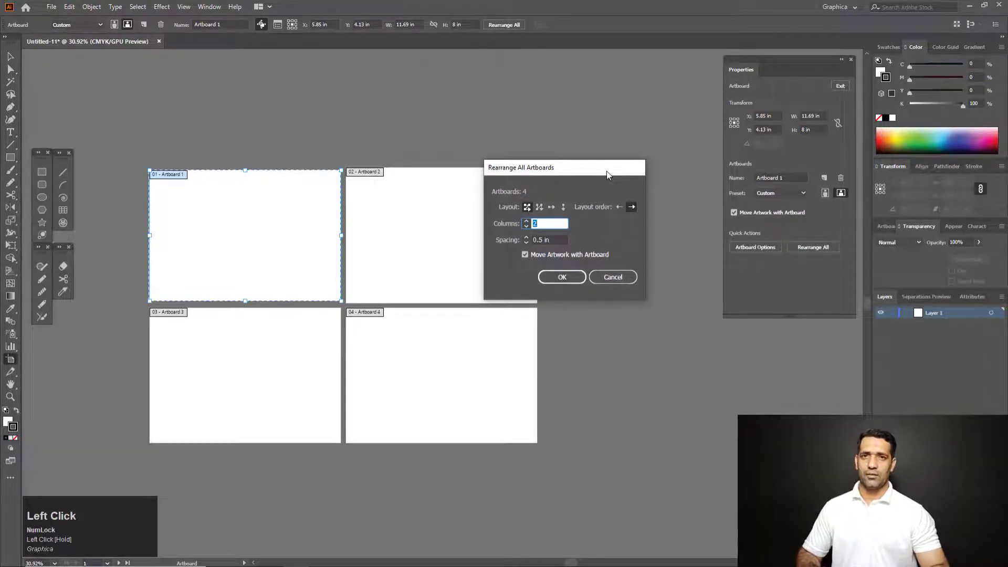
pyautogui.moveTo(608, 175); pyautogui.dragTo(615, 166)
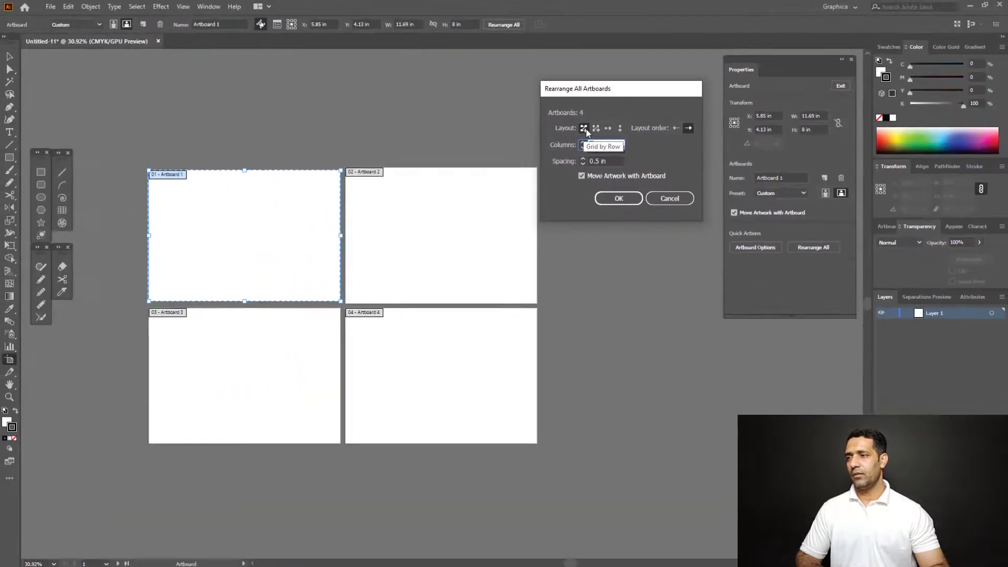
pyautogui.click(545, 124)
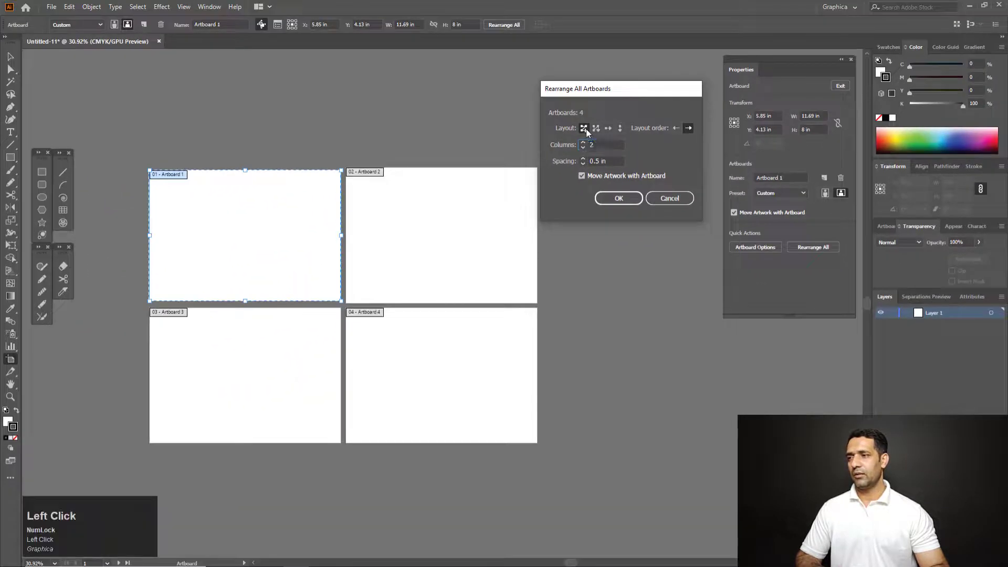
pyautogui.click(620, 199)
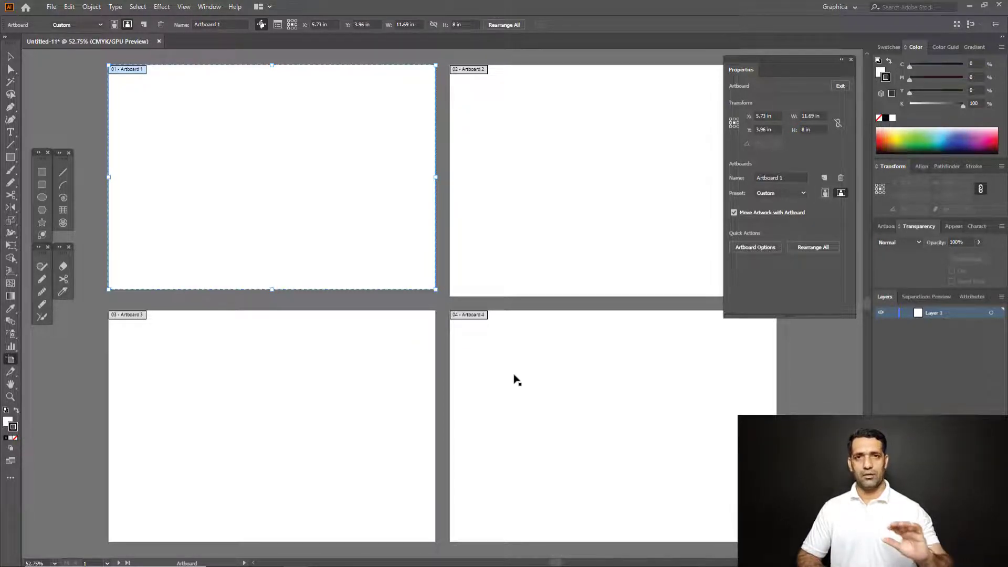
# Step: Rearrange all artboards with the Grid by Column layout, keeping 0.5 in spacing
pyautogui.click(813, 246)
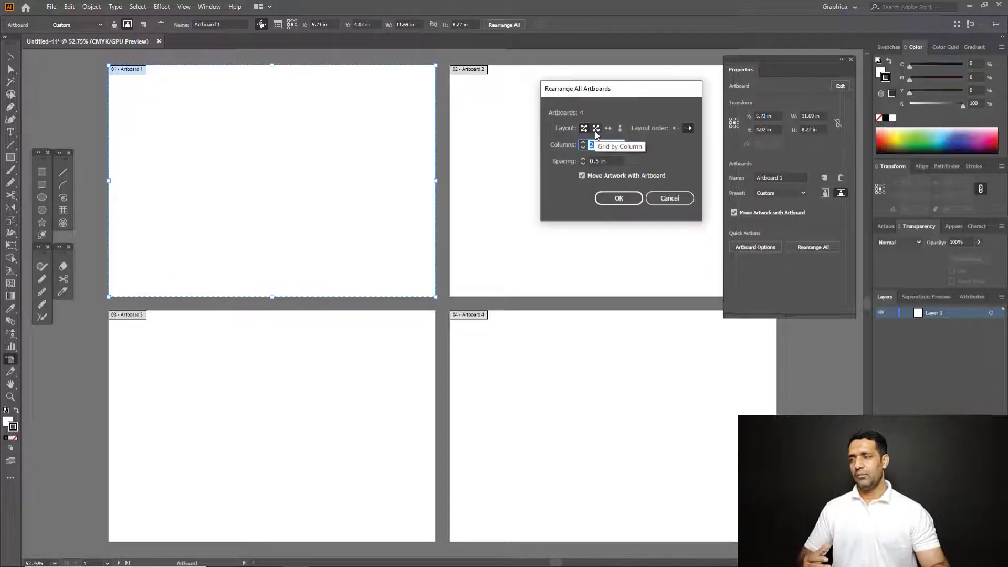
pyautogui.click(596, 129)
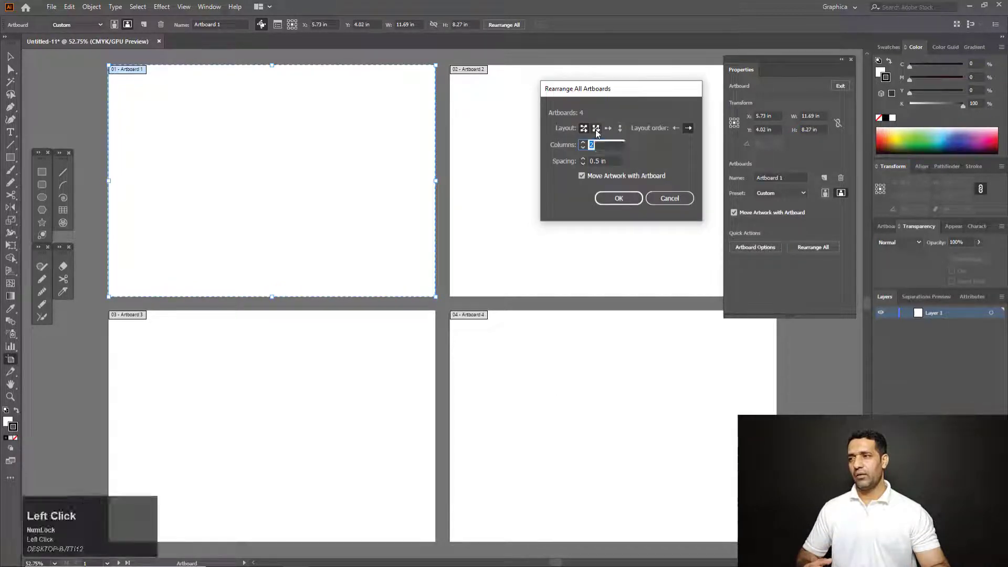
pyautogui.click(619, 198)
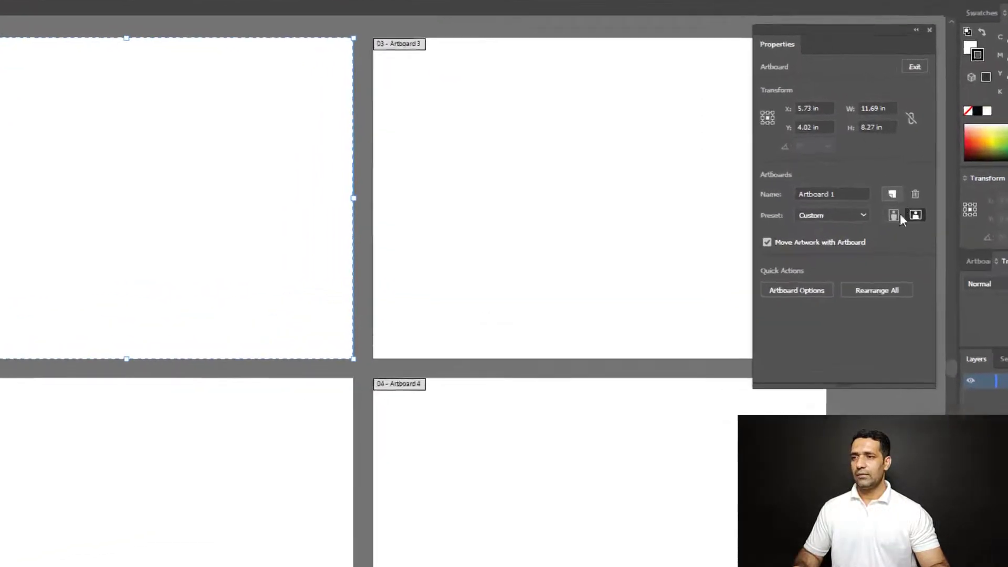
# Step: Rearrange all artboards into a single horizontal row with 0.5 in spacing
pyautogui.click(930, 315)
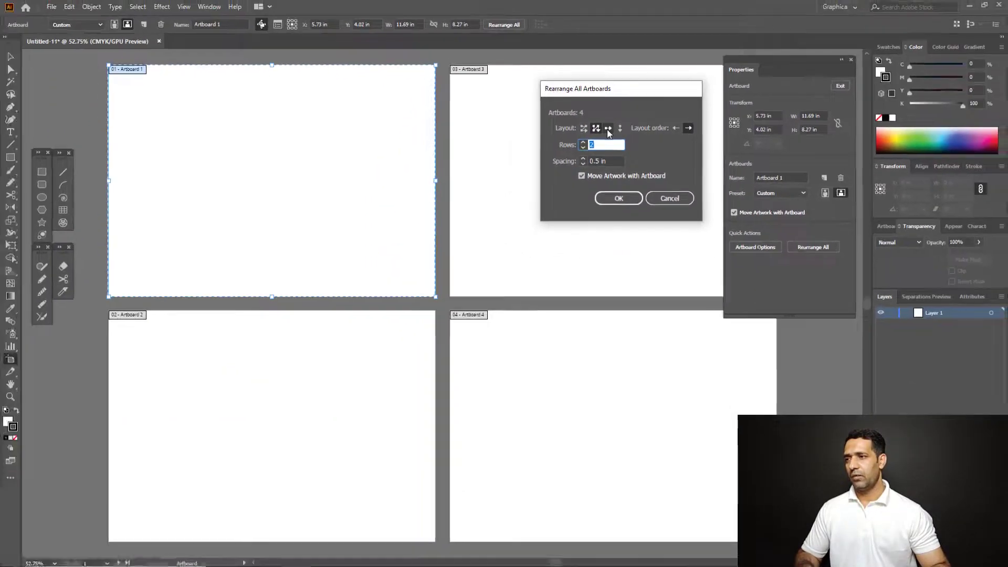
pyautogui.click(582, 123)
pyautogui.click(629, 195)
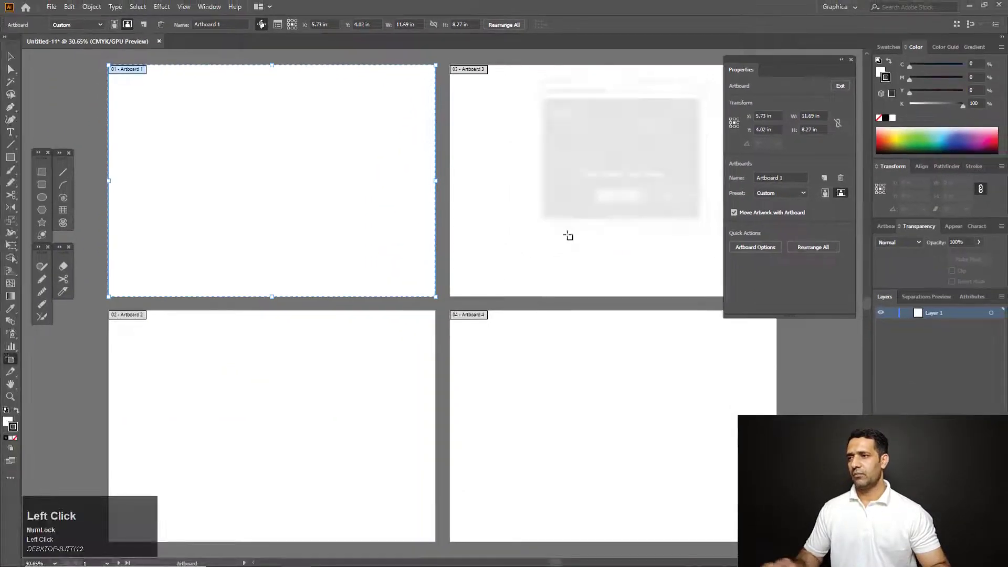
pyautogui.scroll(-3, 567, 234)
pyautogui.moveTo(524, 231); pyautogui.dragTo(455, 192)
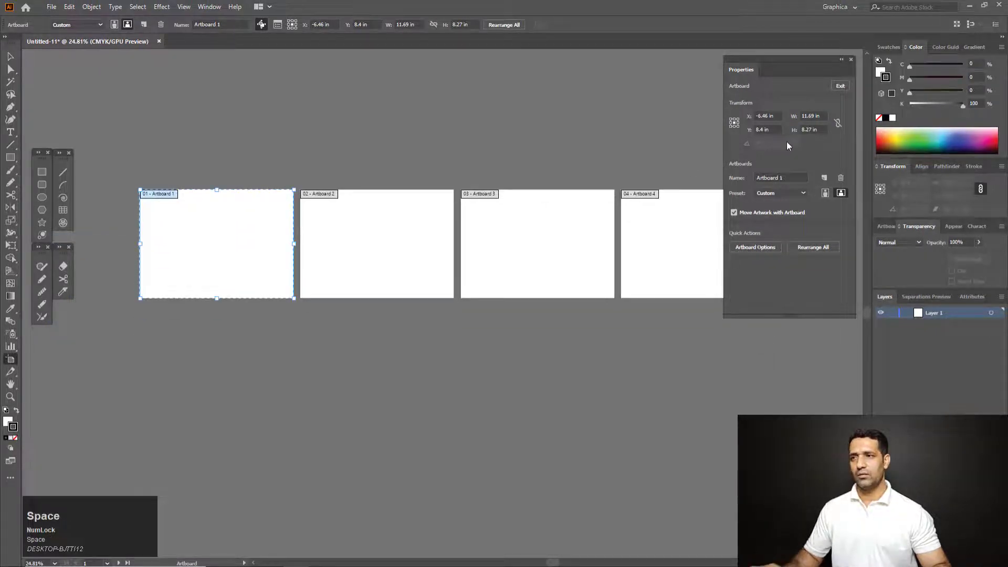
# Step: Rearrange all artboards into a single vertical column with 0.5 in spacing
pyautogui.click(813, 247)
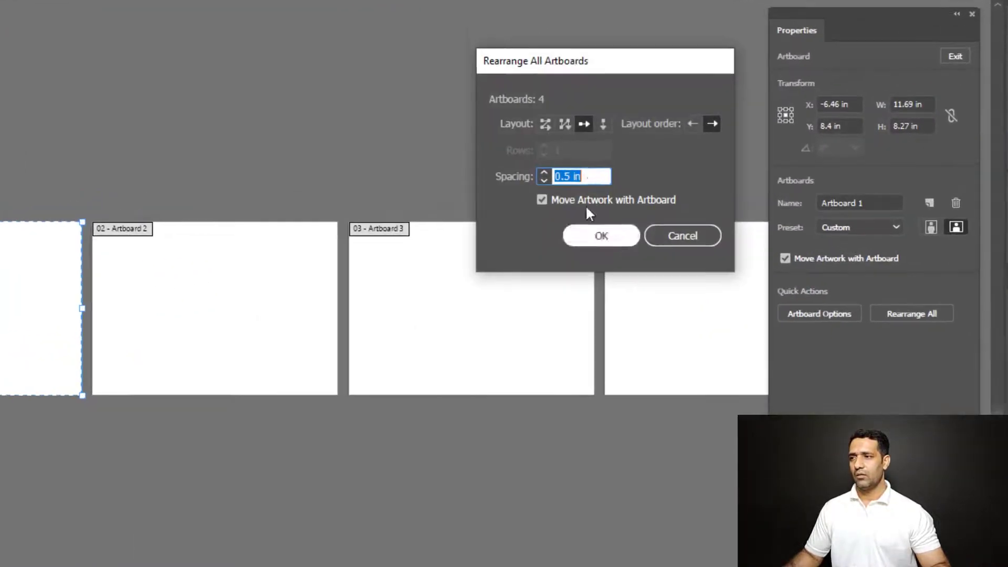
pyautogui.click(603, 124)
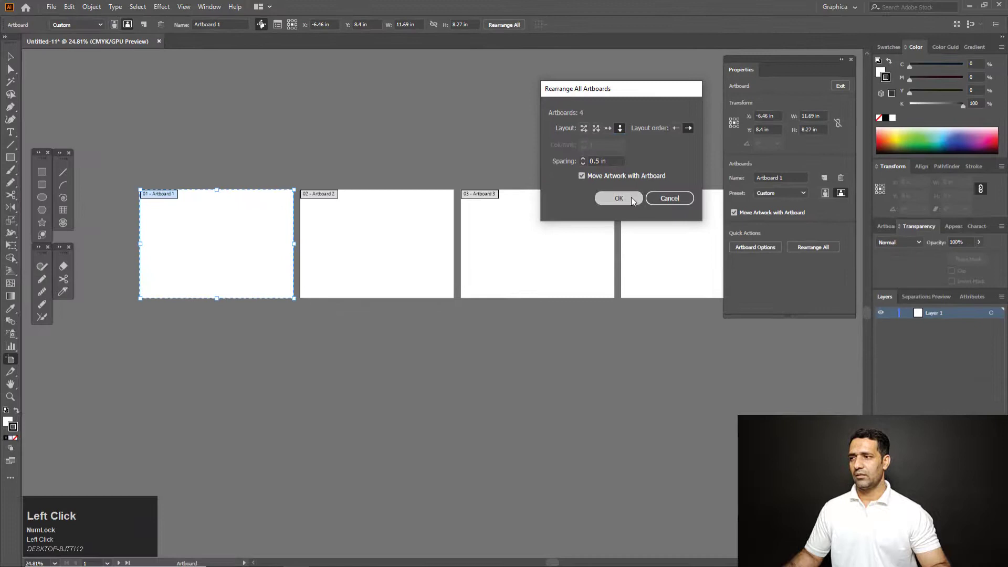
pyautogui.click(620, 198)
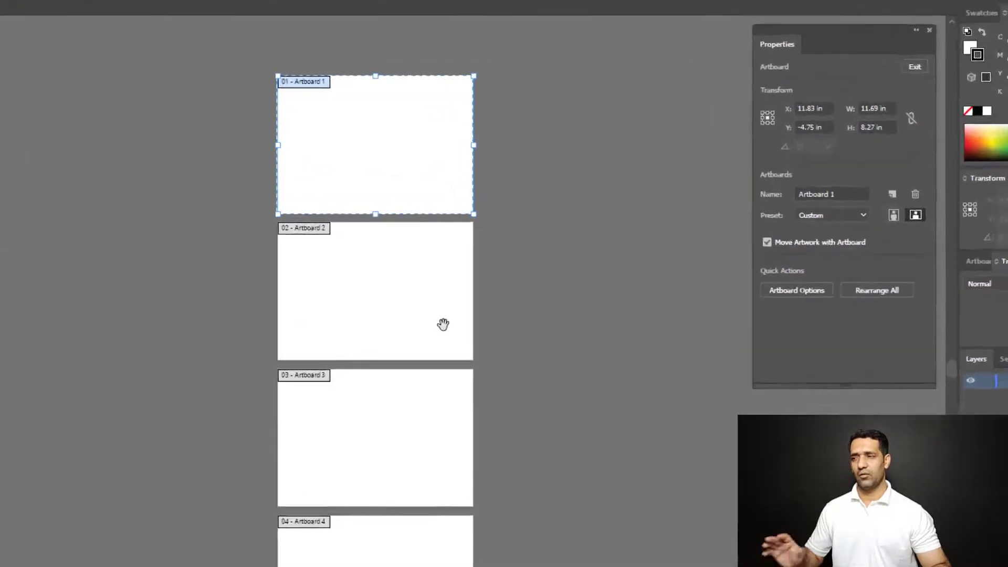
# Step: Rearrange all artboards into a Grid by Row layout with 2 columns and 1 in spacing
pyautogui.click(865, 289)
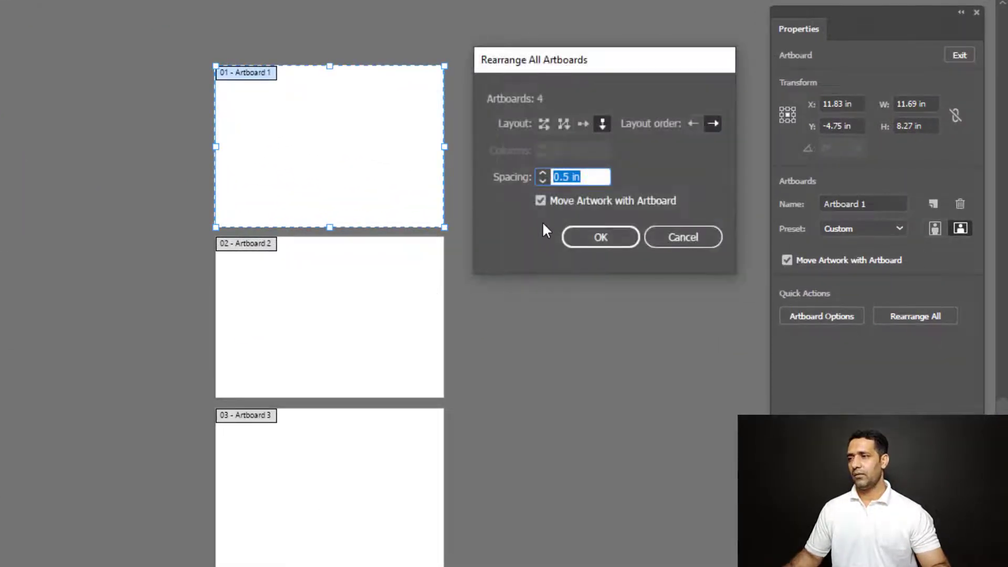
pyautogui.click(544, 123)
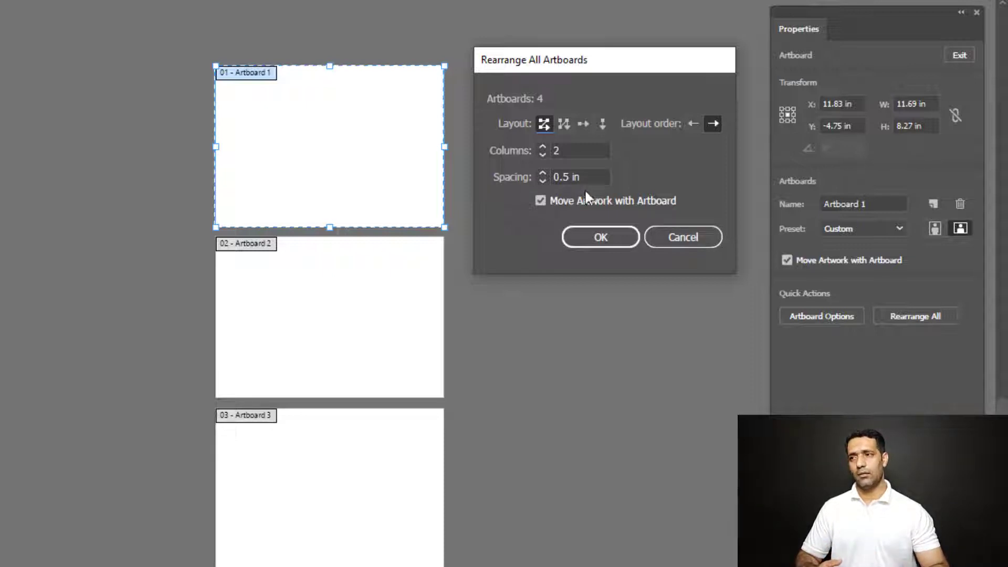
pyautogui.click(557, 151)
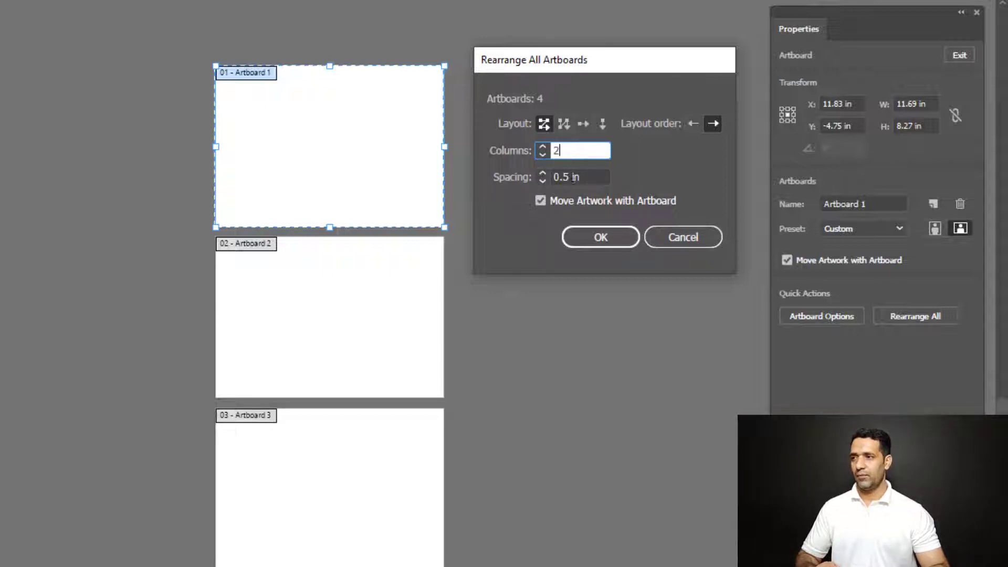
pyautogui.click(589, 176)
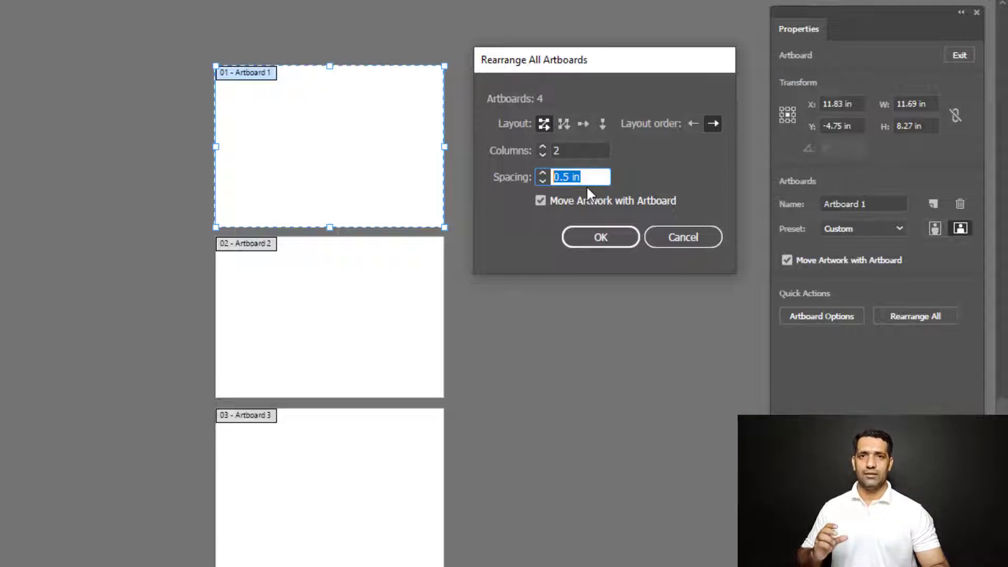
pyautogui.click(543, 173)
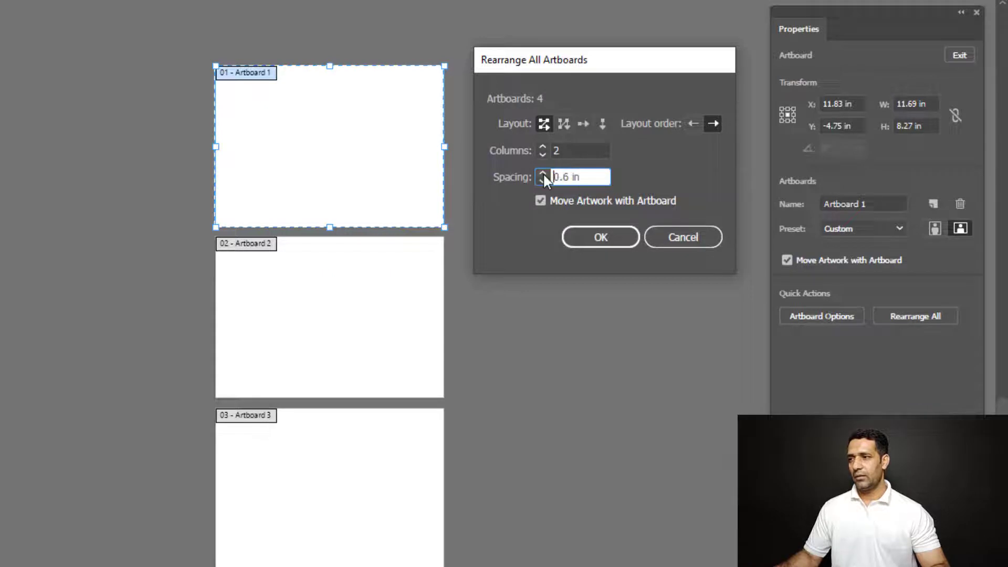
pyautogui.click(543, 173)
pyautogui.click(542, 173)
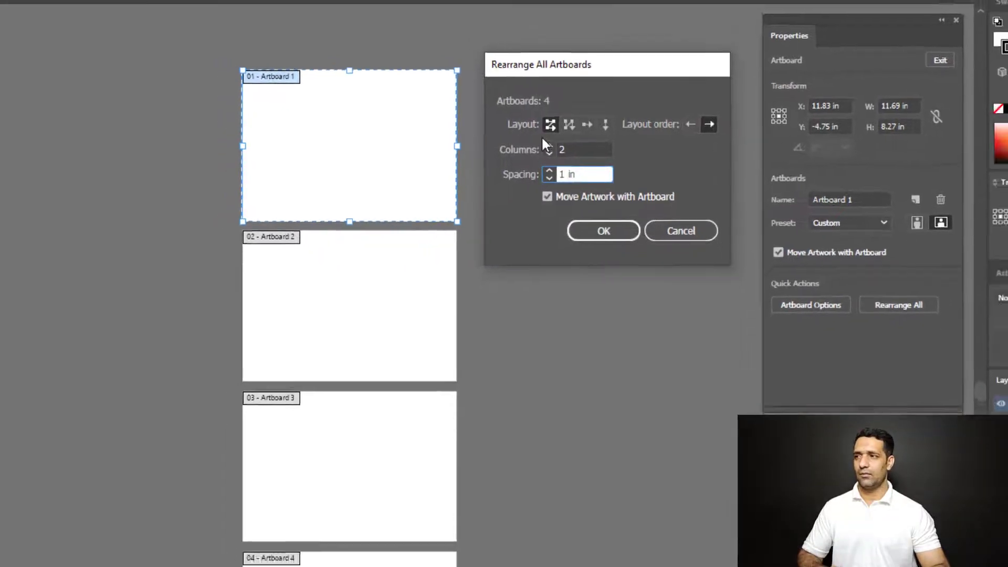
pyautogui.click(601, 237)
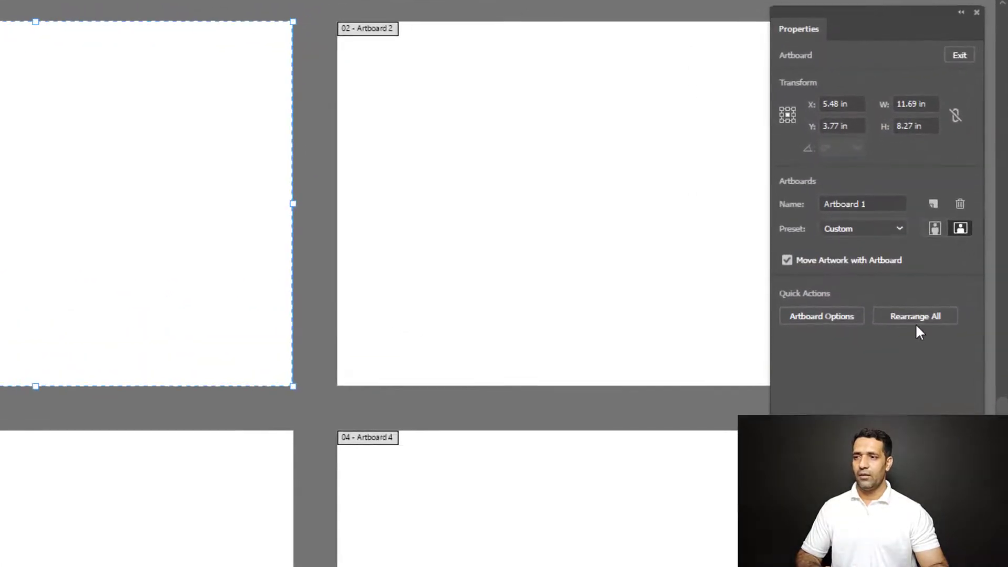
# Step: Reduce the spacing between all artboards to 0.2 in, keeping the two-column Grid by Row layout
pyautogui.click(812, 247)
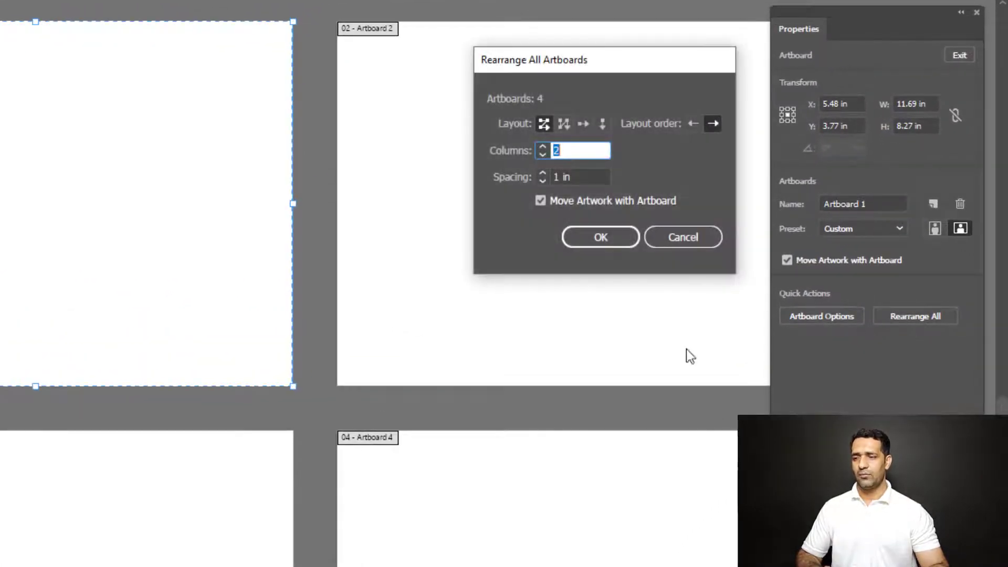
pyautogui.click(542, 182)
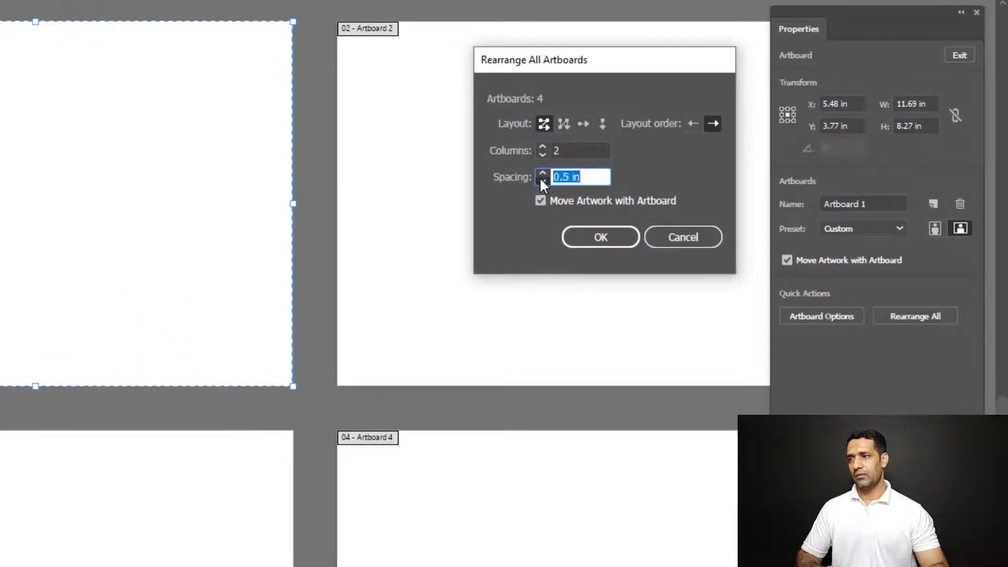
pyautogui.click(543, 181)
pyautogui.click(542, 181)
pyautogui.click(542, 181)
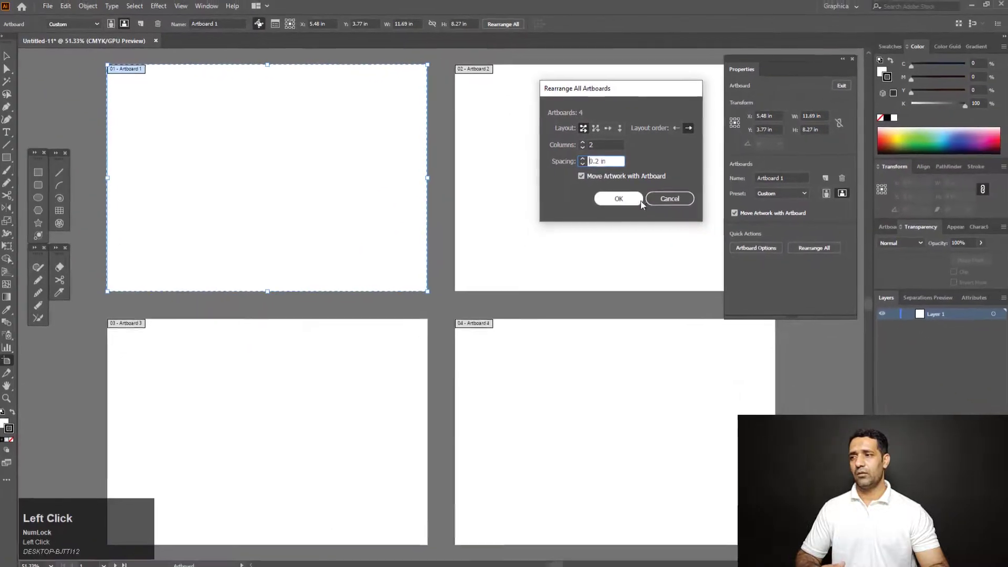
pyautogui.click(628, 203)
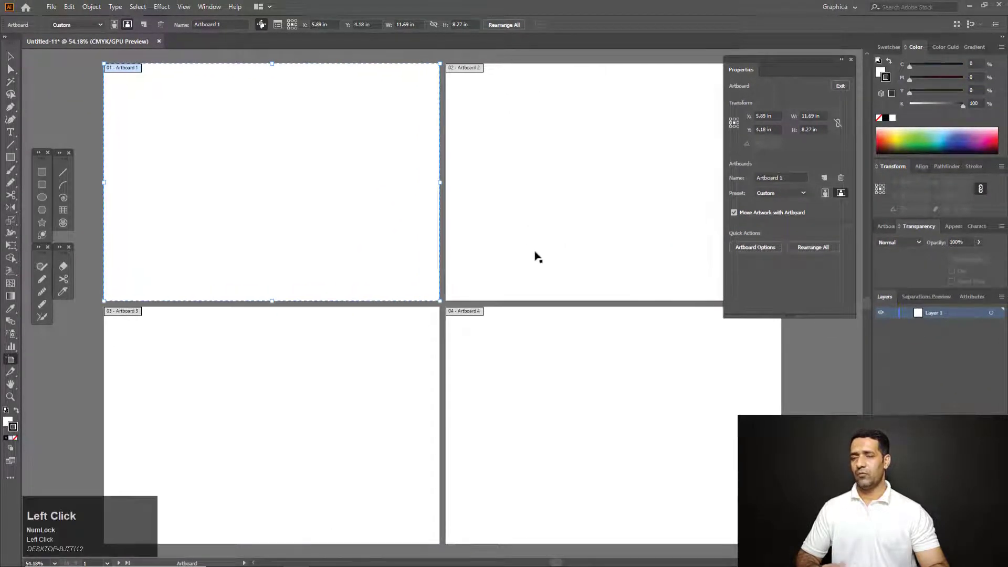
pyautogui.hotkey('ctrl', 'alt', '0')
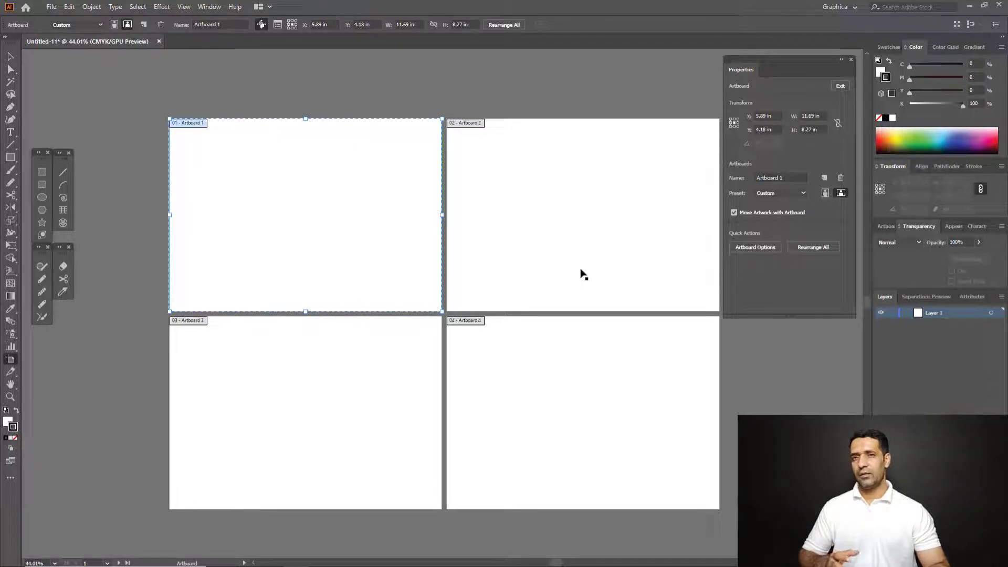
# Step: Move Artboards 1, 4, 2 and 3 freehand outward so they are out of line with each other
pyautogui.moveTo(429, 261); pyautogui.dragTo(408, 249)
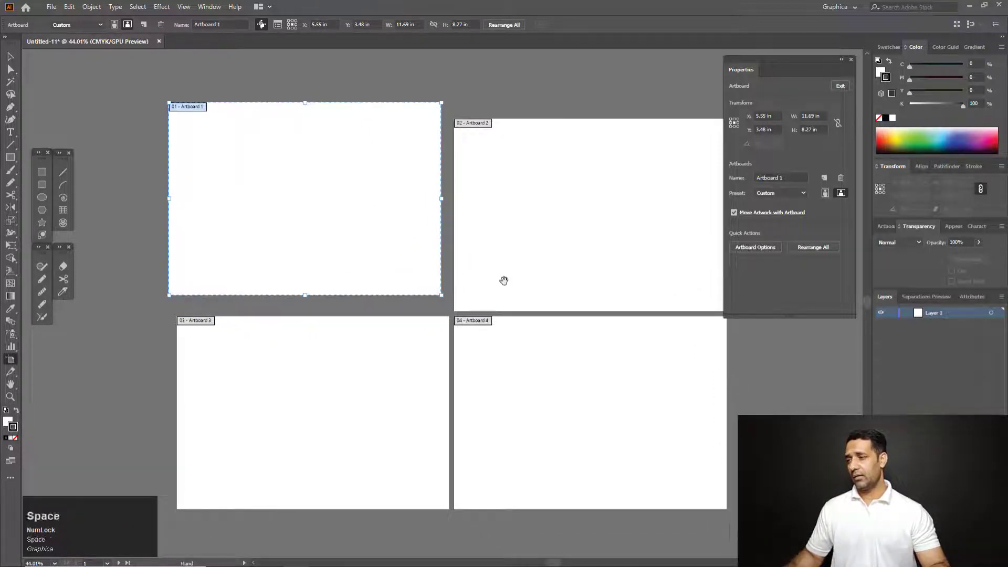
pyautogui.click(494, 350)
pyautogui.moveTo(496, 348); pyautogui.dragTo(522, 367)
pyautogui.moveTo(513, 270); pyautogui.dragTo(529, 246)
pyautogui.press('space')
pyautogui.moveTo(383, 389)
pyautogui.mouseDown()
pyautogui.moveTo(362, 403)
pyautogui.moveTo(384, 376)
pyautogui.mouseUp()
# Step: Realign the displaced artboards in a two-column Grid by Row layout with 0.5 in spacing
pyautogui.click(800, 246)
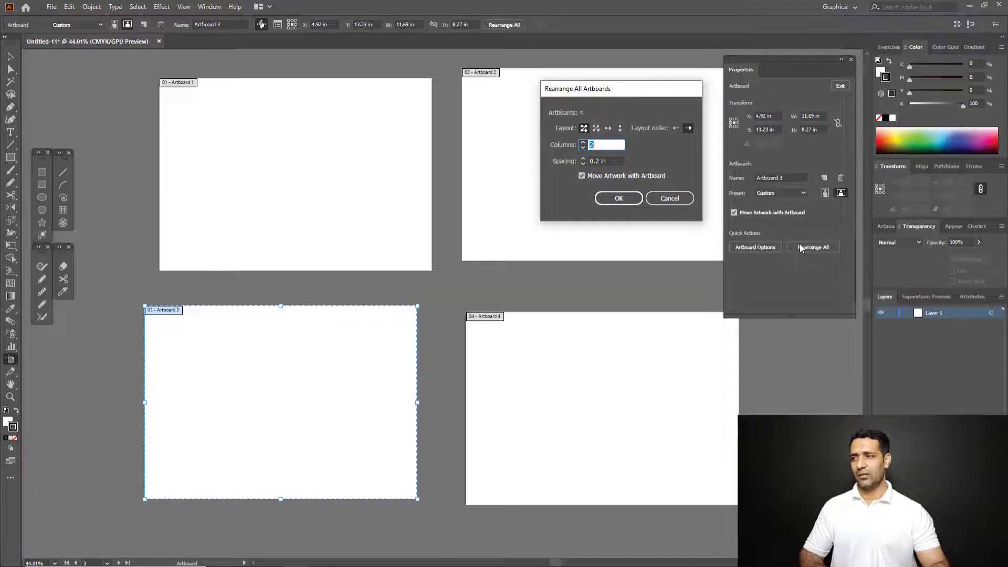
pyautogui.click(587, 161)
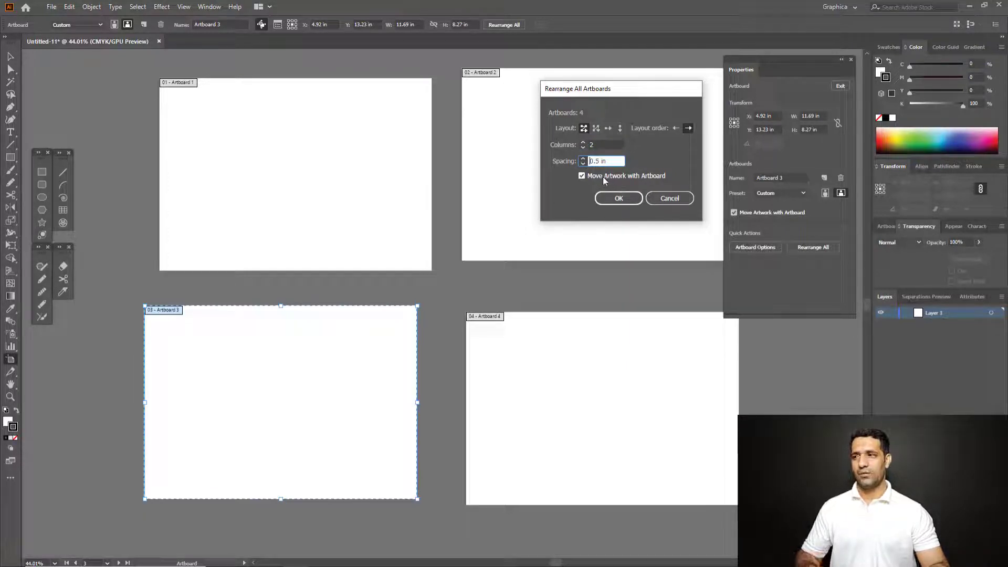
pyautogui.click(618, 199)
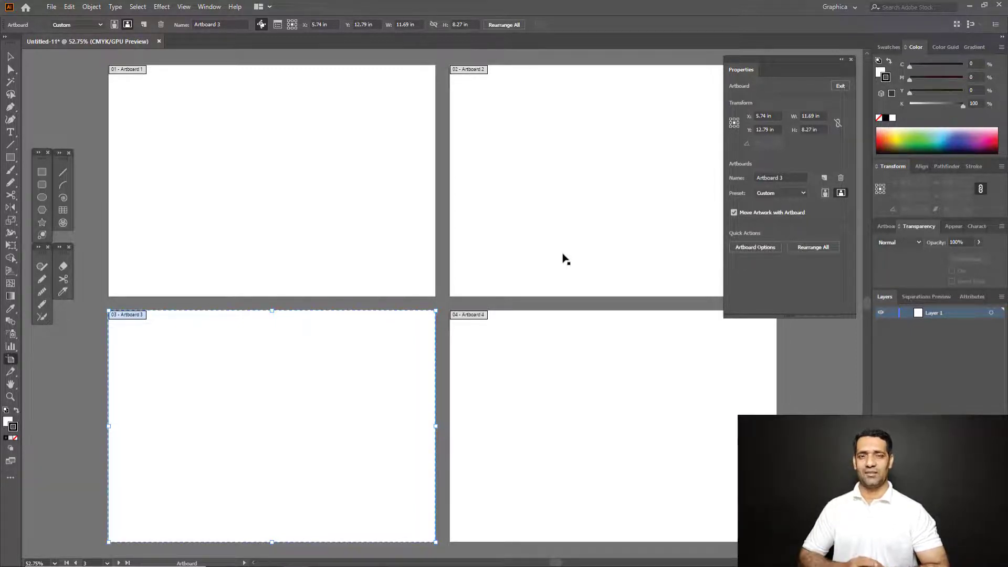
pyautogui.scroll(-1, 431, 368)
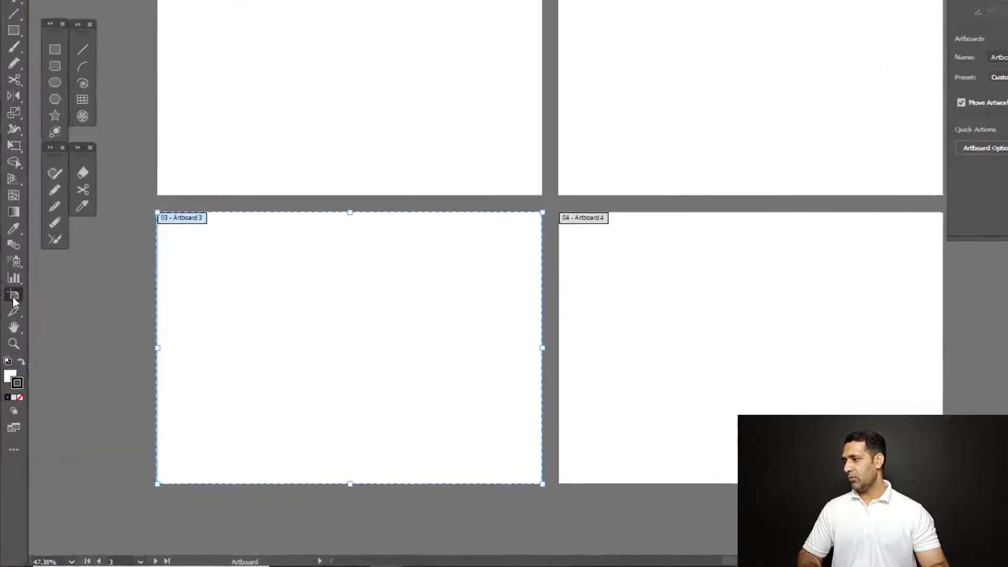
# Step: Exit artboard editing, hide the document properties and show the list of the document's artboards
pyautogui.click(13, 296)
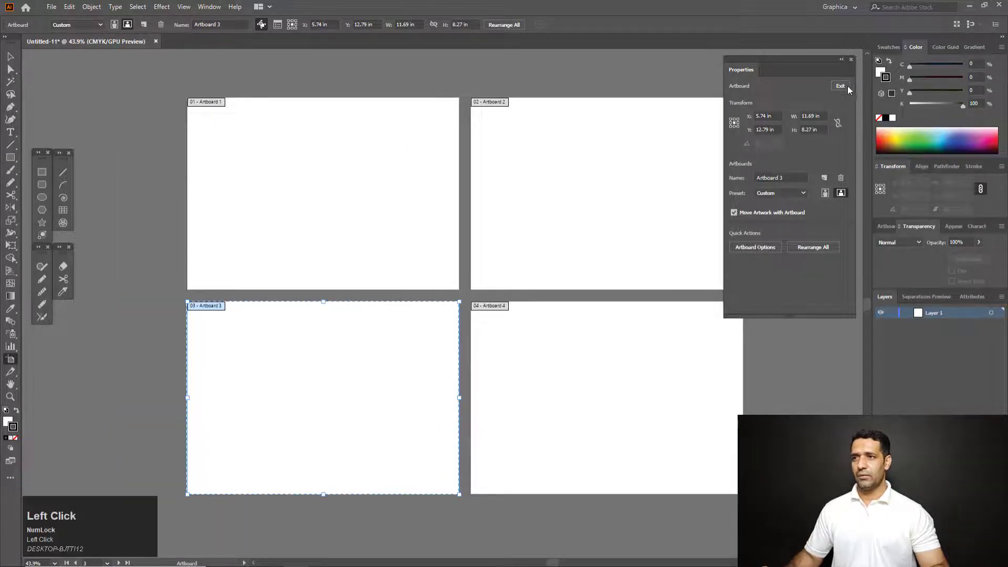
pyautogui.click(844, 85)
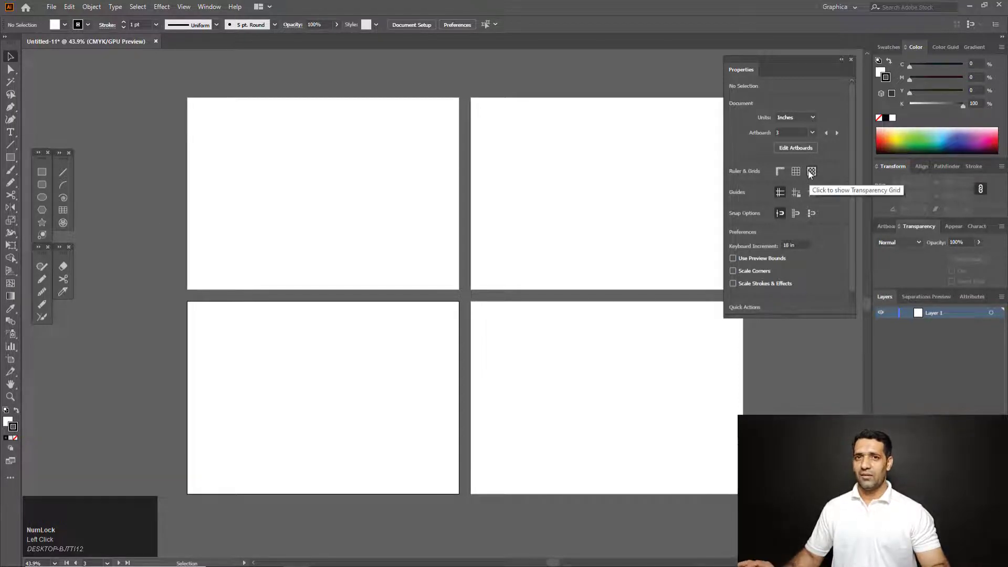
pyautogui.click(851, 59)
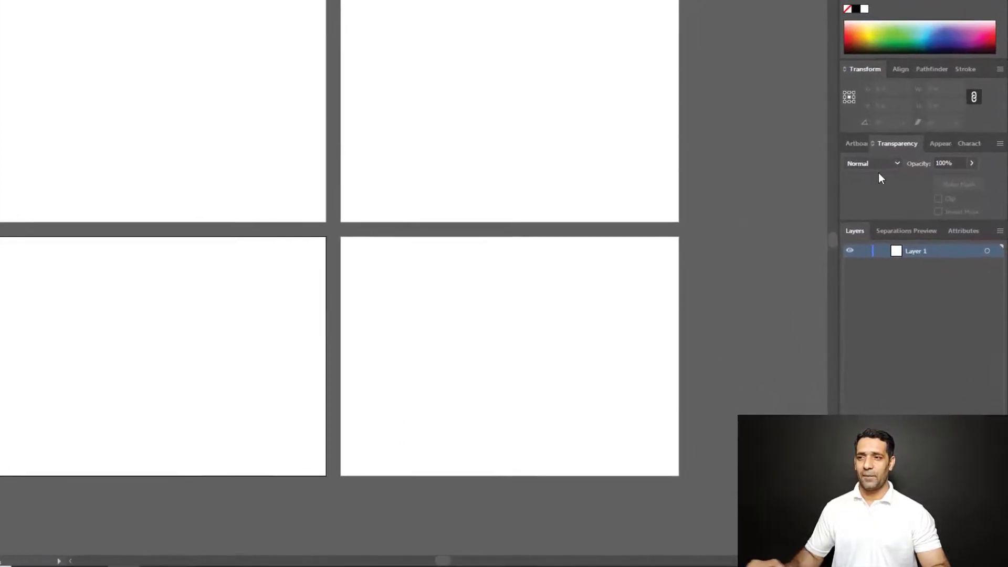
pyautogui.click(857, 145)
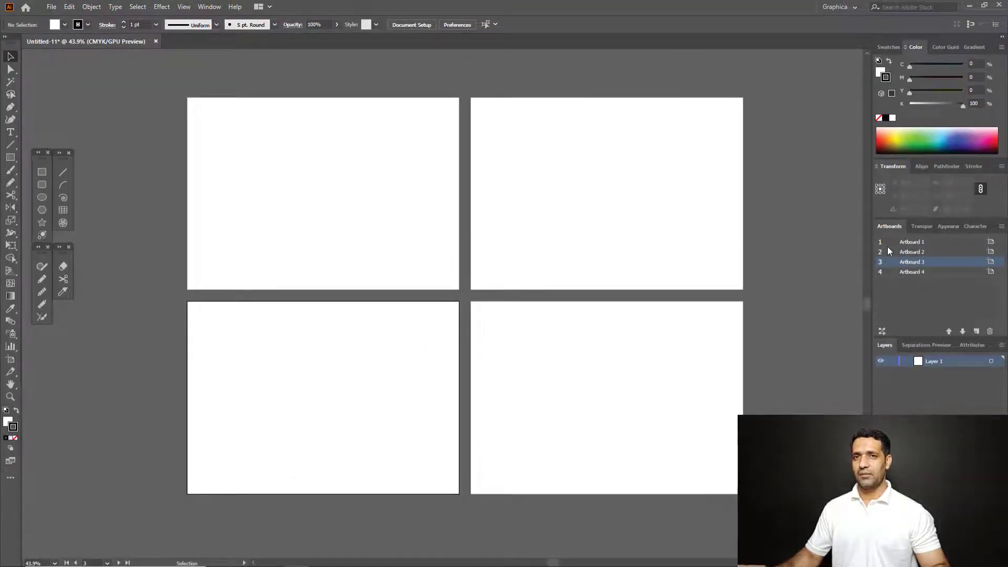
# Step: Show the document's artboard list and move Artboard 3 up to second place, ahead of Artboard 2
pyautogui.click(209, 7)
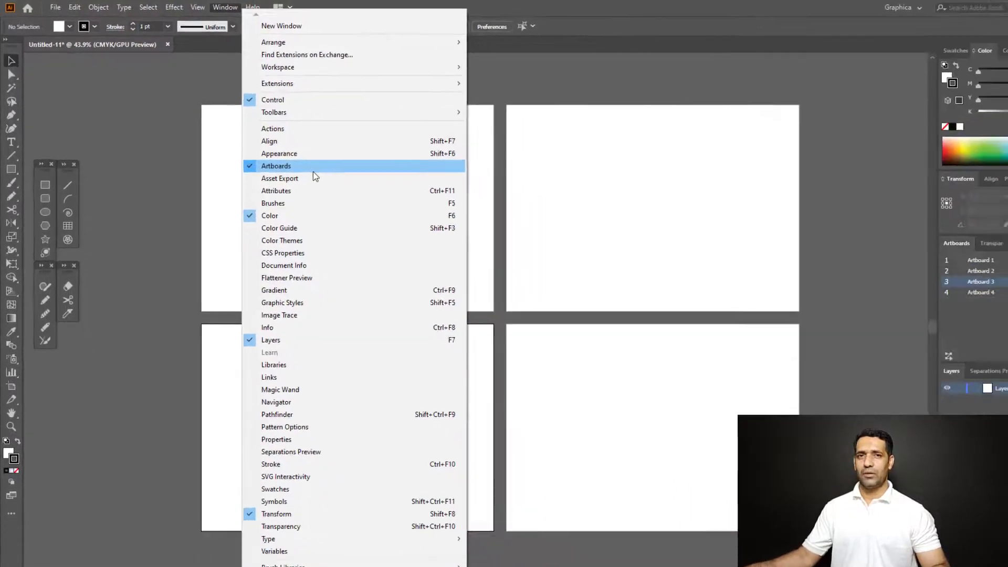
pyautogui.click(314, 173)
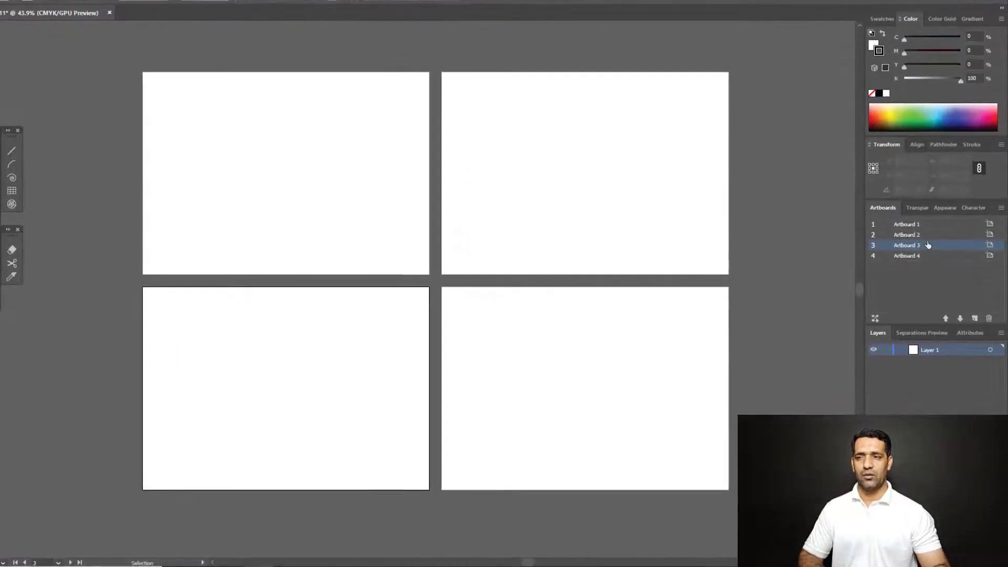
pyautogui.doubleClick(928, 245)
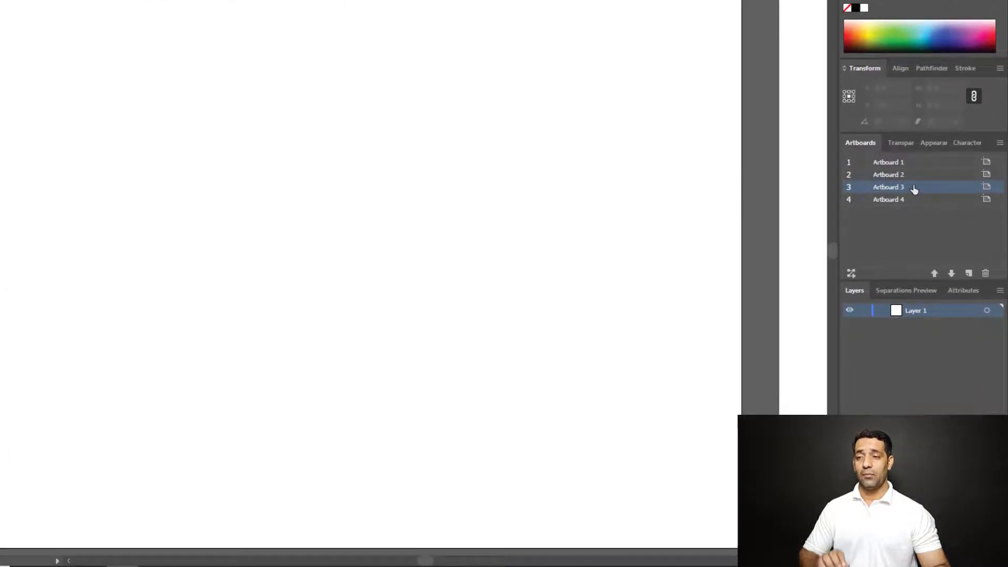
pyautogui.moveTo(914, 187); pyautogui.dragTo(912, 171)
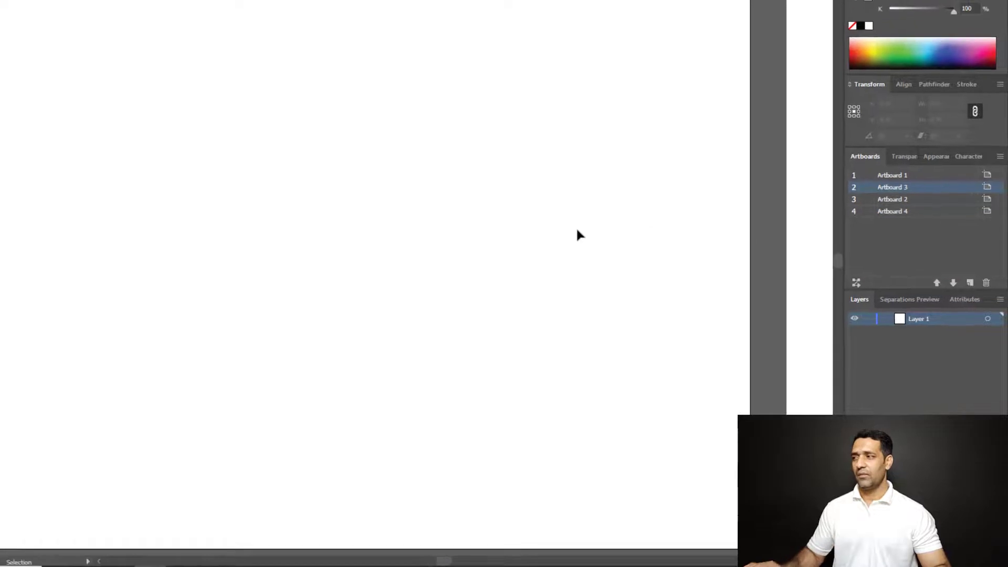
pyautogui.moveTo(517, 223); pyautogui.dragTo(392, 178)
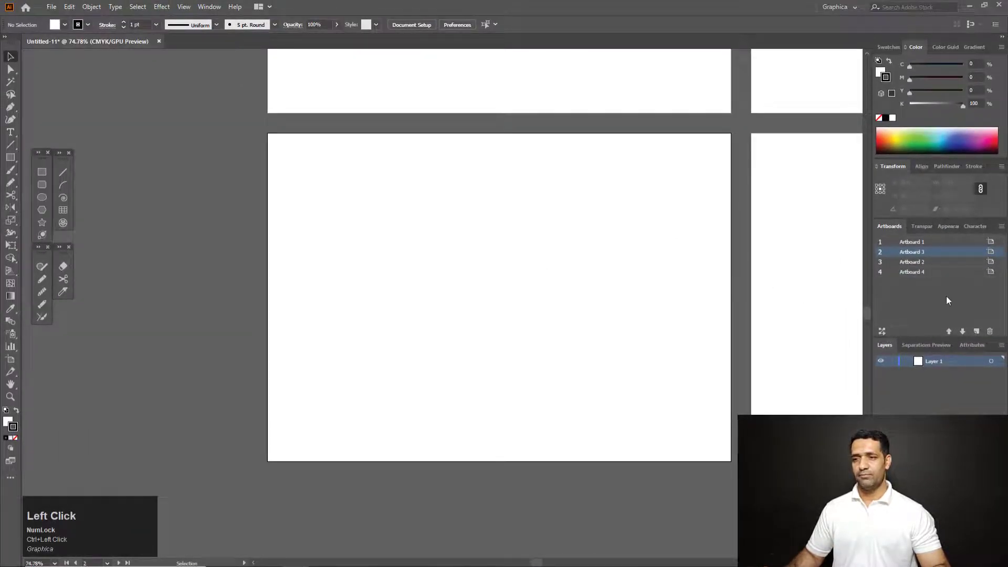
pyautogui.moveTo(618, 254); pyautogui.dragTo(530, 291)
# Step: Enter artboard editing and move Artboard 3 back to third place in the artboard list, below Artboard 2
pyautogui.click(11, 359)
pyautogui.moveTo(452, 392); pyautogui.dragTo(394, 374)
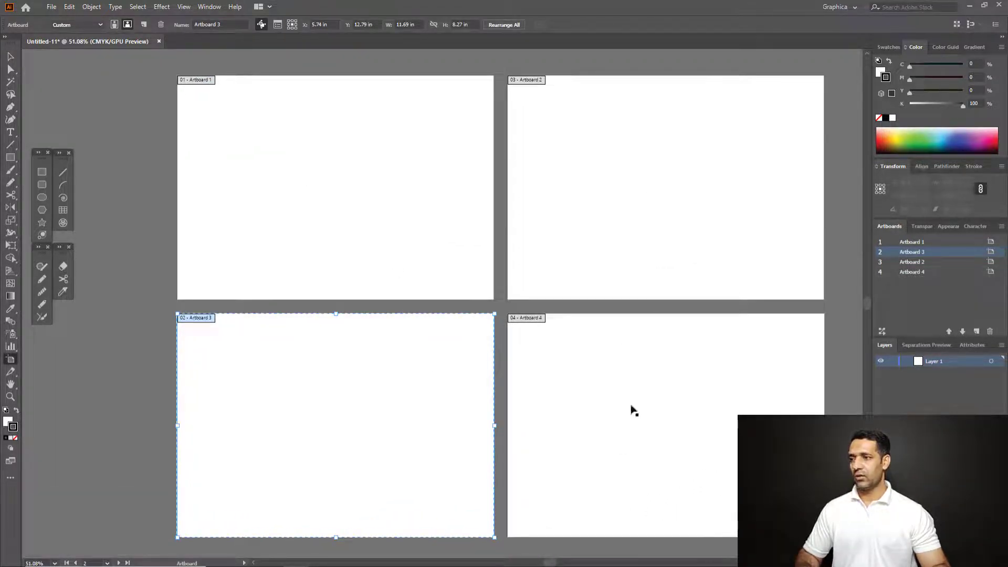
pyautogui.click(907, 253)
pyautogui.moveTo(912, 265); pyautogui.dragTo(911, 268)
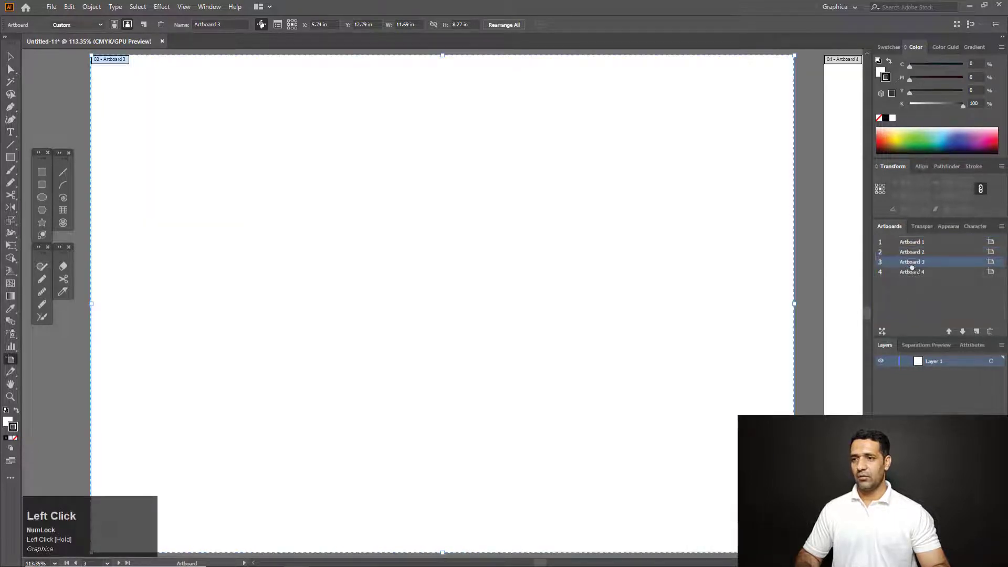
pyautogui.moveTo(550, 328); pyautogui.dragTo(448, 276)
pyautogui.moveTo(519, 255); pyautogui.dragTo(427, 213)
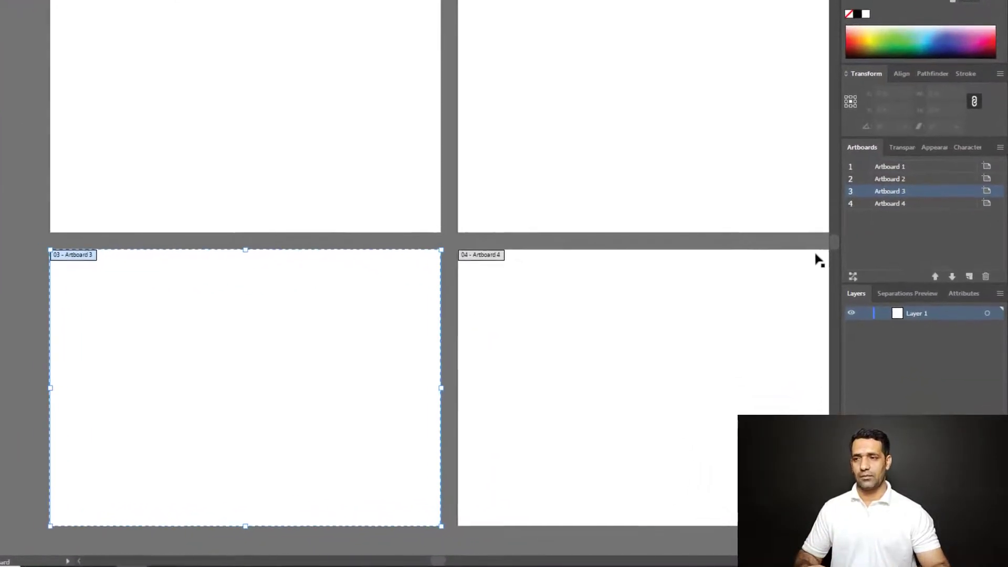
# Step: Open Artboard 4's name for editing in the artboard list and close it again
pyautogui.click(896, 225)
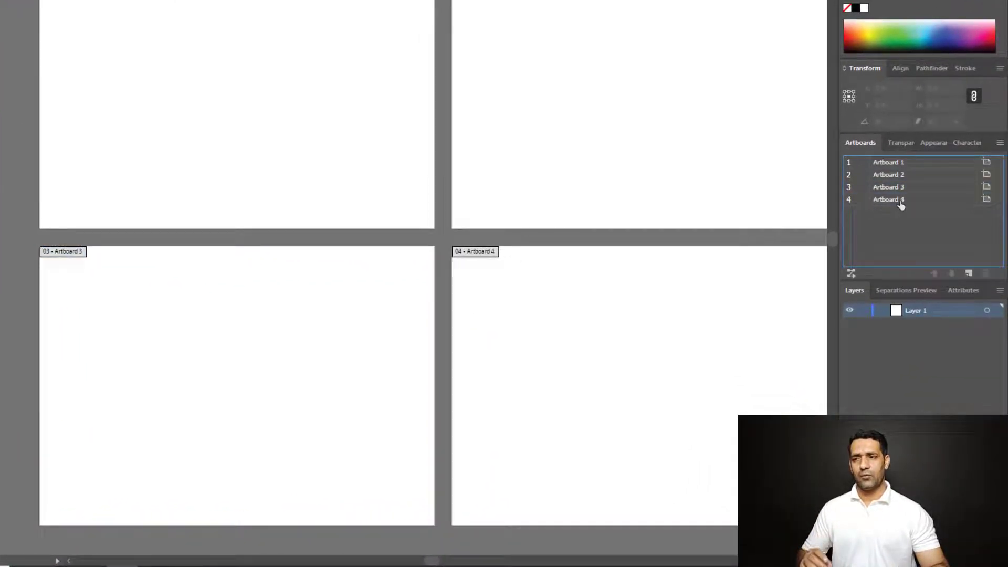
pyautogui.doubleClick(900, 203)
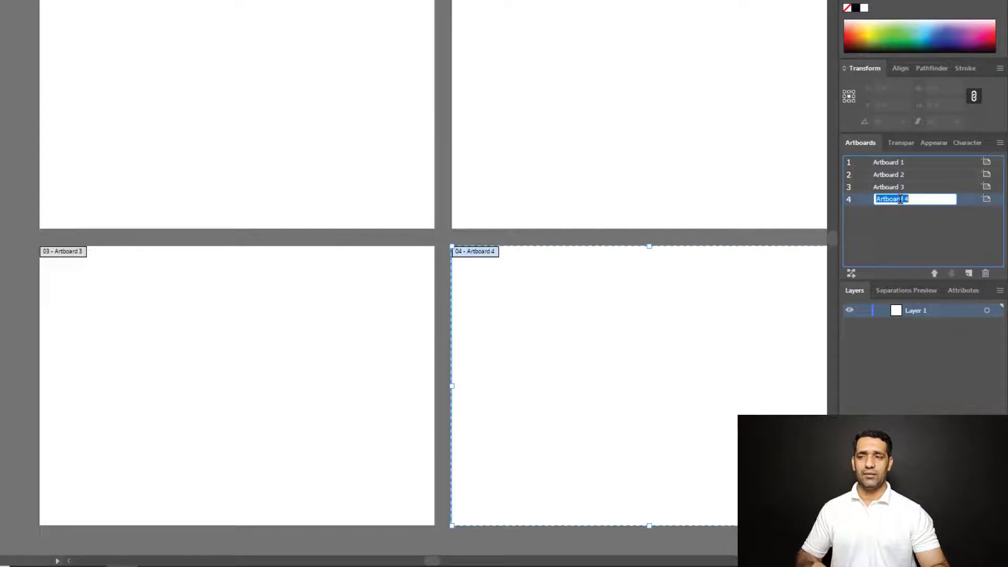
pyautogui.click(927, 216)
# Step: Move Artboard 4 up two places in the artboard list and back down to fourth place
pyautogui.click(918, 202)
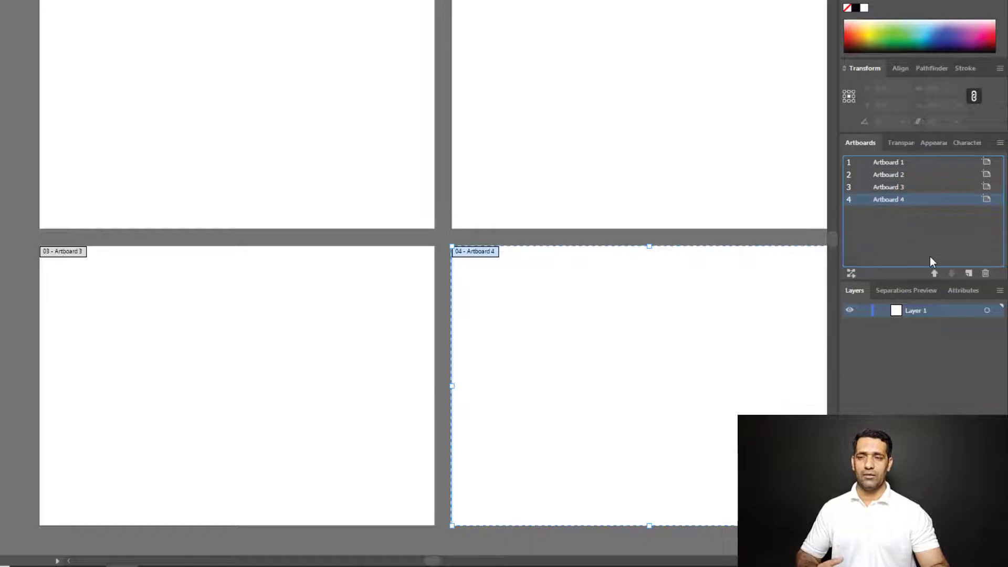
pyautogui.click(935, 273)
pyautogui.click(935, 273)
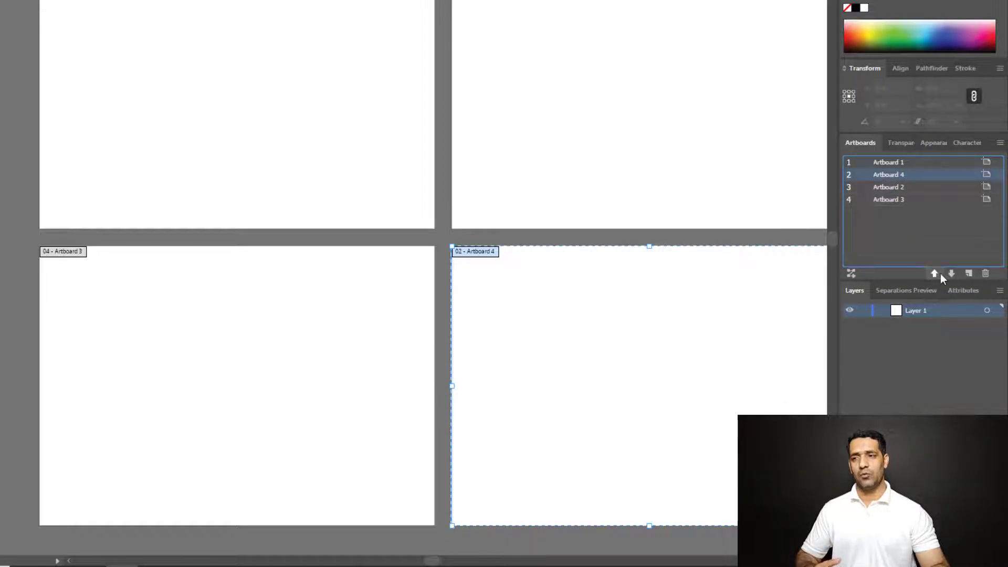
pyautogui.click(951, 273)
pyautogui.click(952, 273)
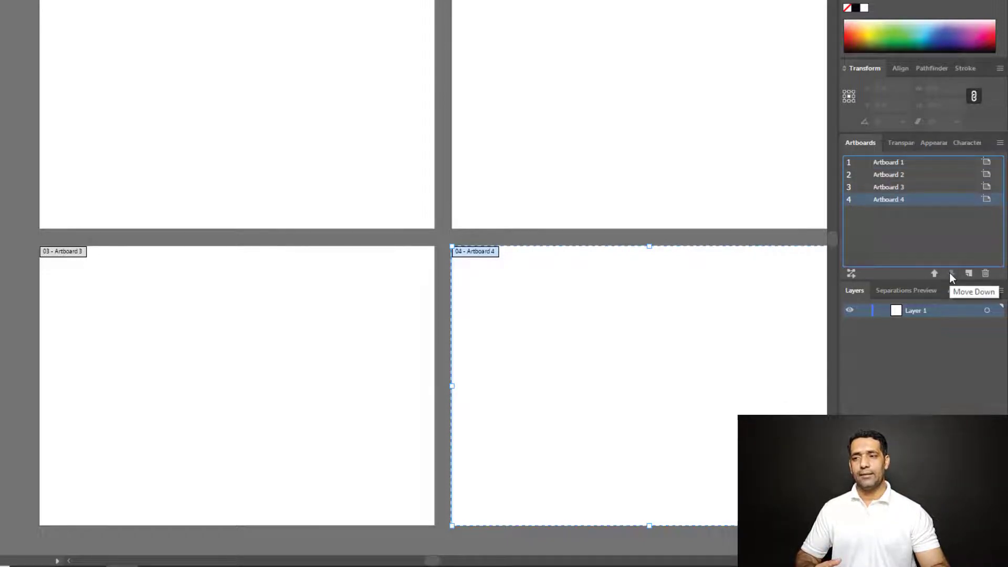
# Step: Select Artboard 1, add a new artboard of the same size in the top row beside Artboard 2, and undo the addition
pyautogui.click(897, 167)
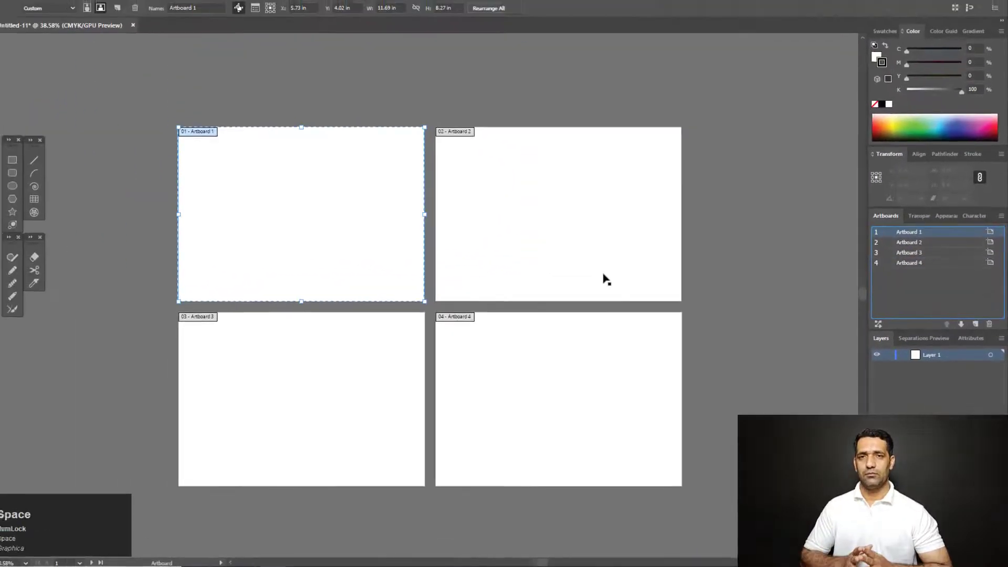
pyautogui.press('space')
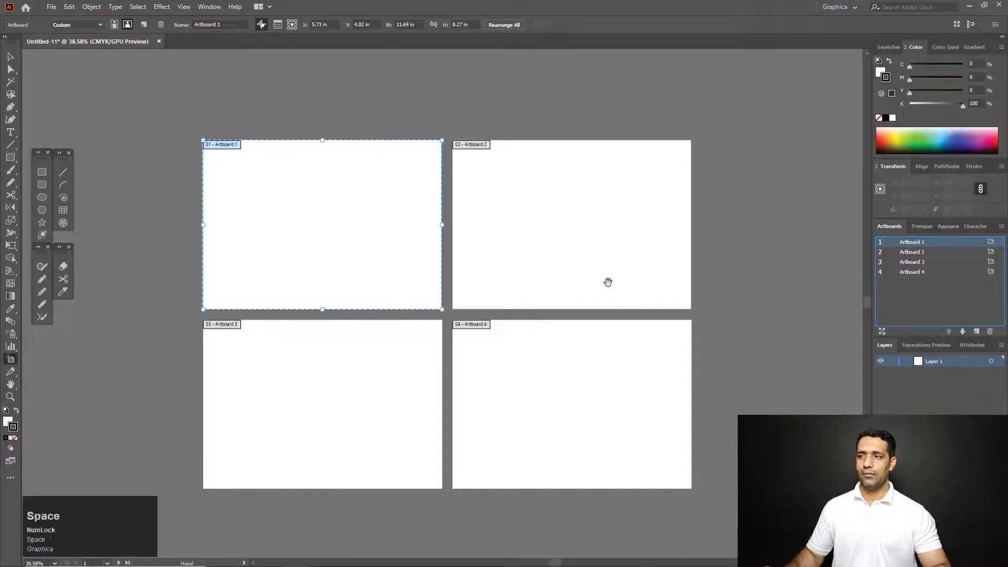
pyautogui.moveTo(608, 282); pyautogui.dragTo(568, 270)
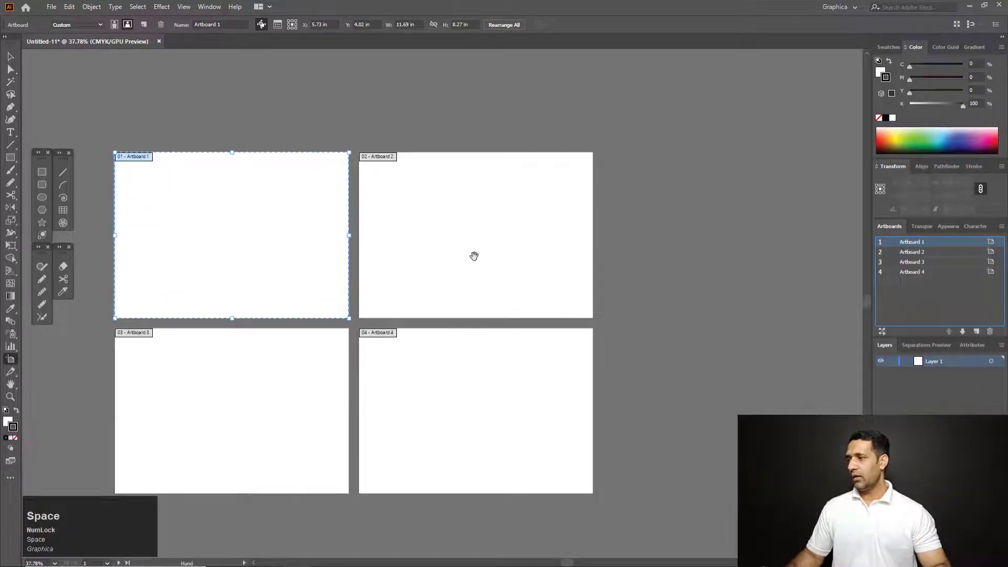
pyautogui.moveTo(493, 252); pyautogui.dragTo(473, 255)
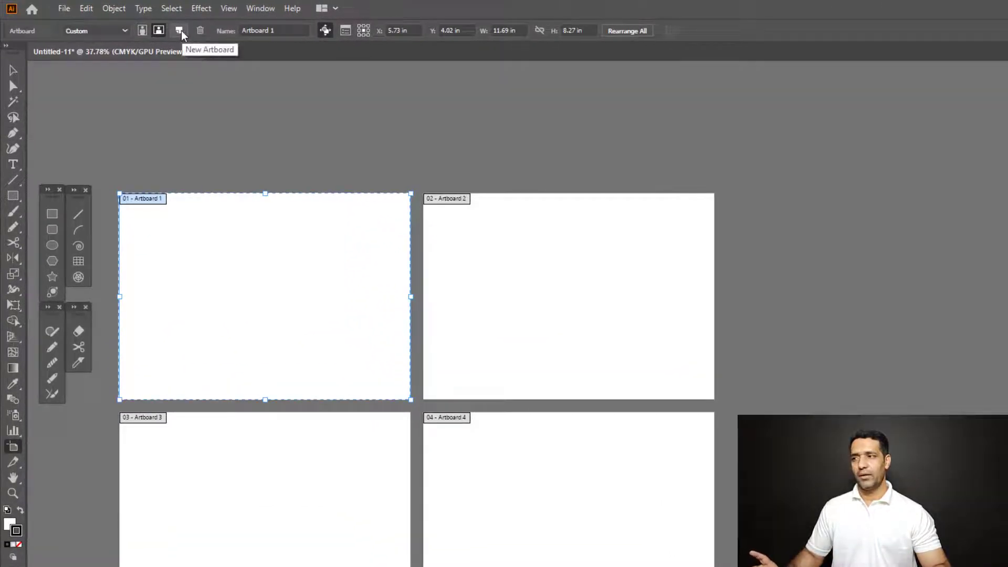
pyautogui.click(179, 30)
pyautogui.moveTo(578, 289); pyautogui.dragTo(601, 260)
pyautogui.scroll(-1, 615, 267)
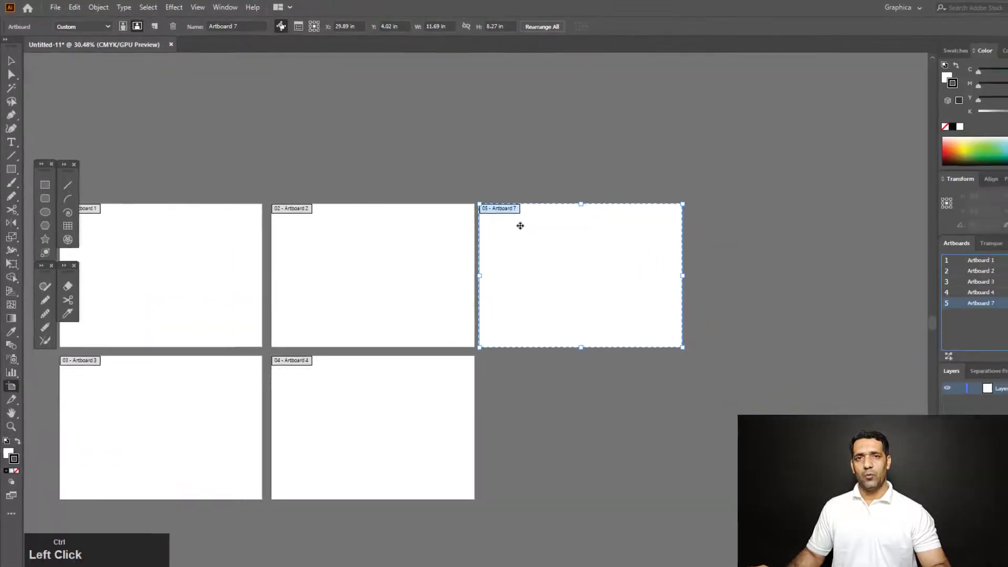
pyautogui.hotkey('ctrl', 'z')
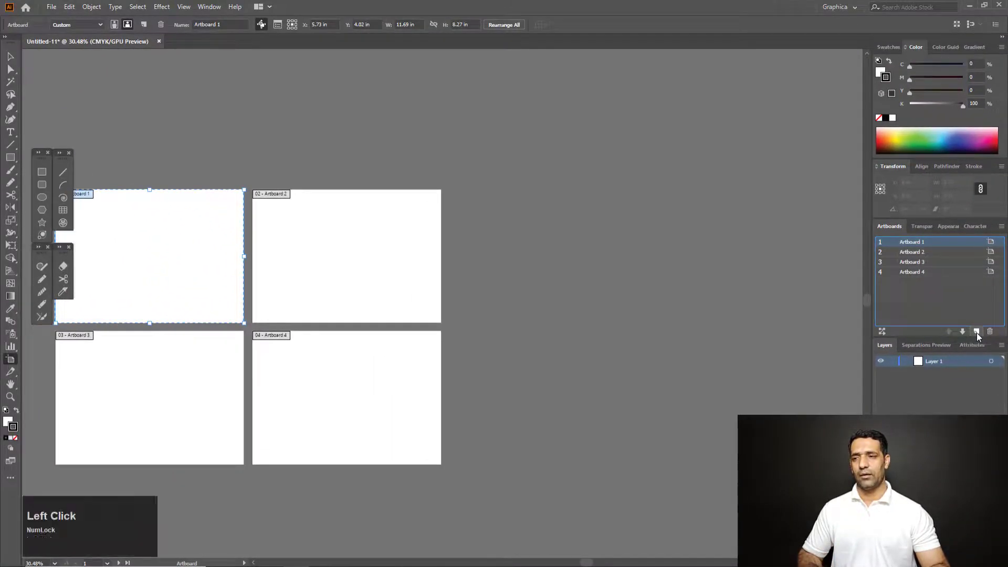
# Step: Add a new artboard after Artboard 1 directly from the artboard list and undo the addition
pyautogui.click(976, 332)
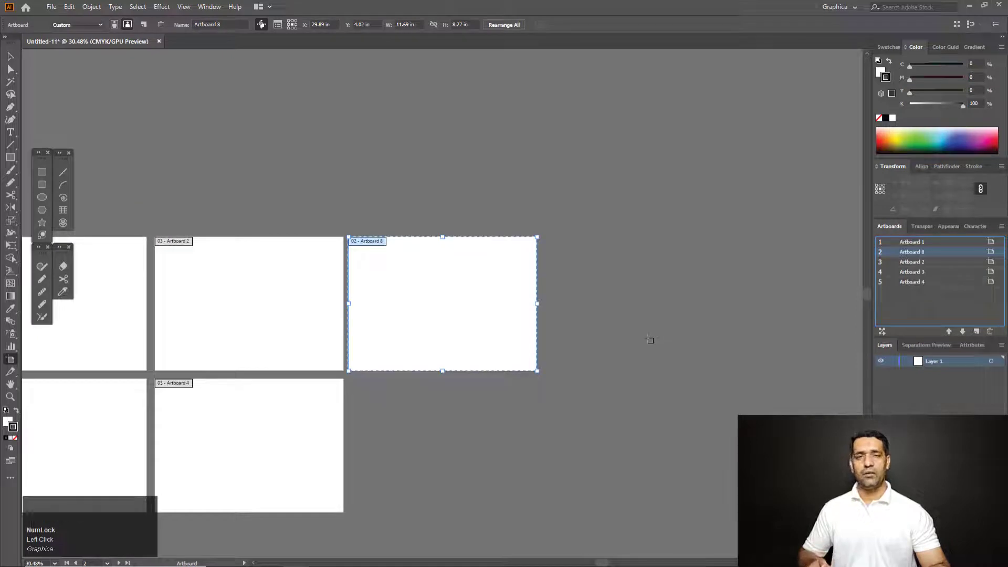
pyautogui.moveTo(575, 305); pyautogui.dragTo(741, 281)
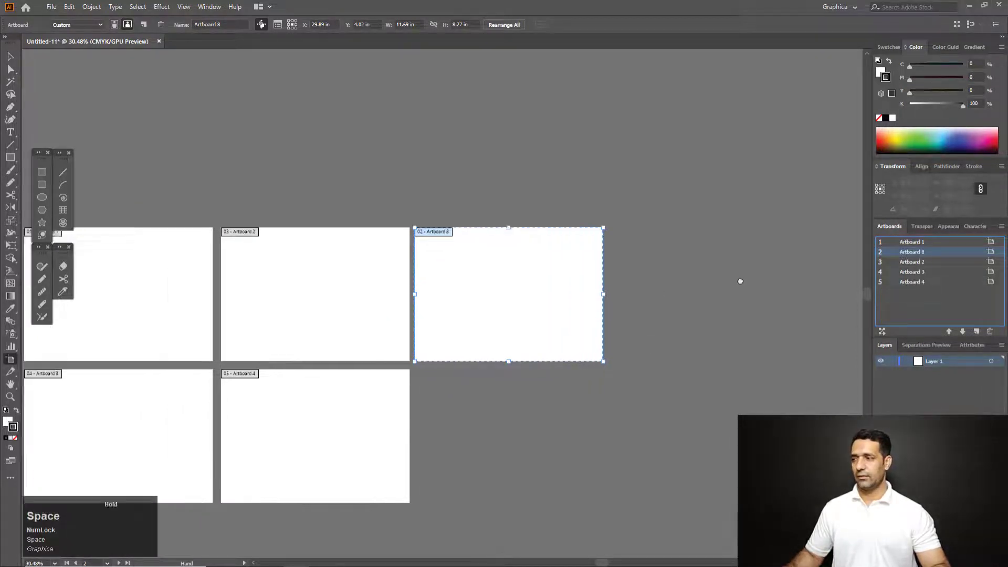
pyautogui.hotkey('ctrl', 'z')
# Step: Duplicate Artboard 1 and place the copy level with it on its left, at about X -6.54 in
pyautogui.moveTo(393, 323); pyautogui.dragTo(571, 327)
pyautogui.moveTo(507, 320); pyautogui.dragTo(542, 342)
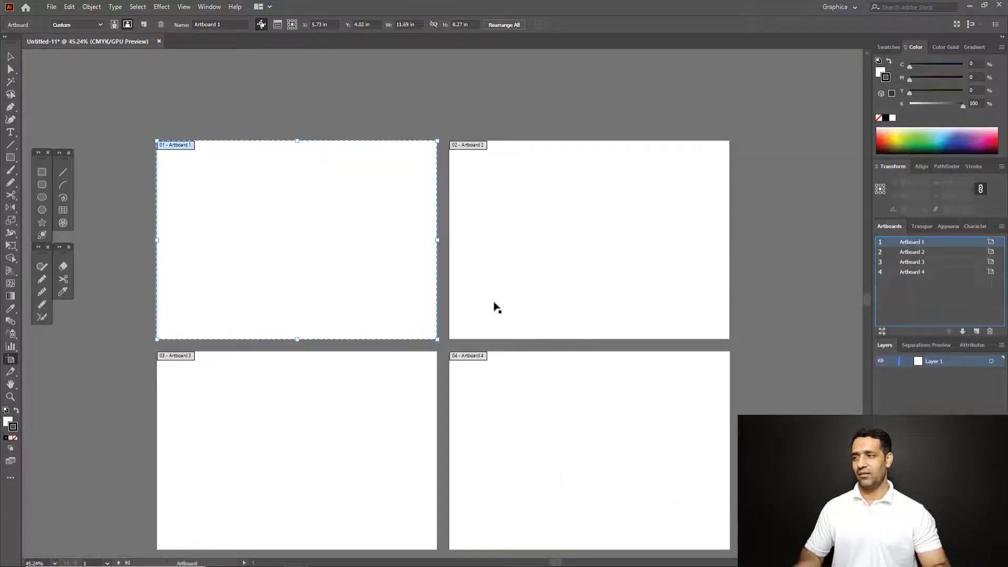
pyautogui.moveTo(341, 268); pyautogui.dragTo(489, 275)
pyautogui.moveTo(429, 284); pyautogui.dragTo(461, 287)
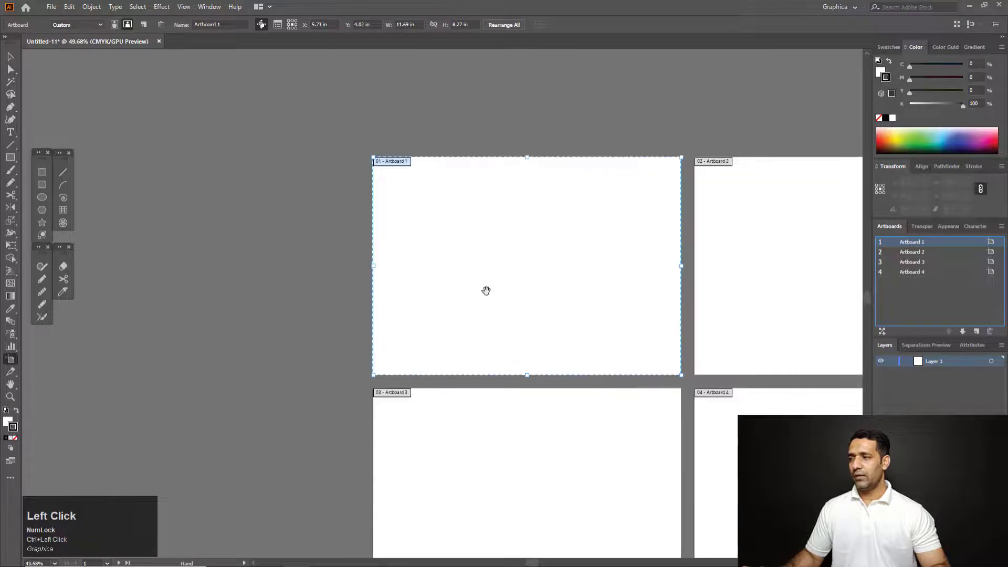
pyautogui.moveTo(526, 289); pyautogui.dragTo(478, 288)
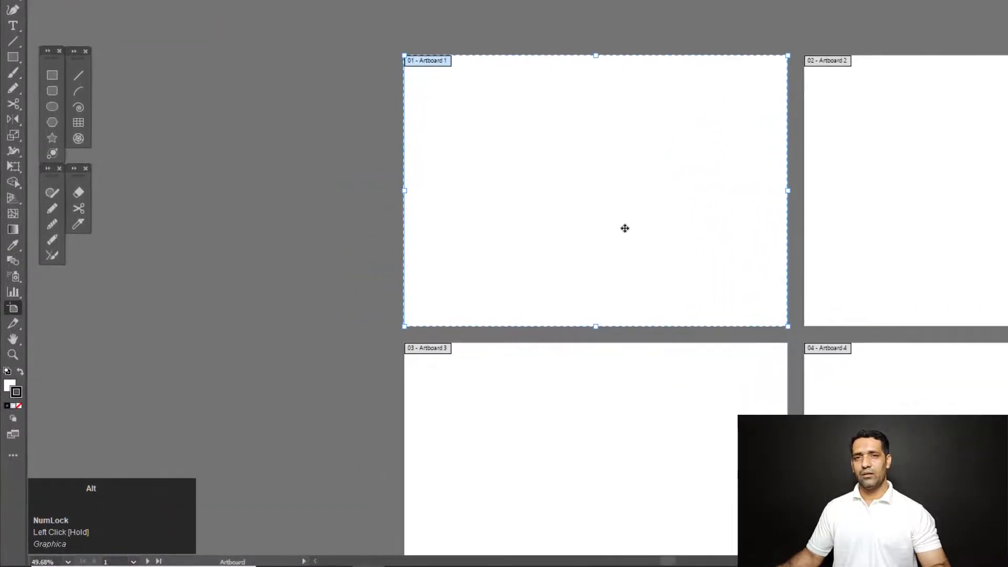
pyautogui.moveTo(629, 226); pyautogui.dragTo(228, 237)
pyautogui.press('space')
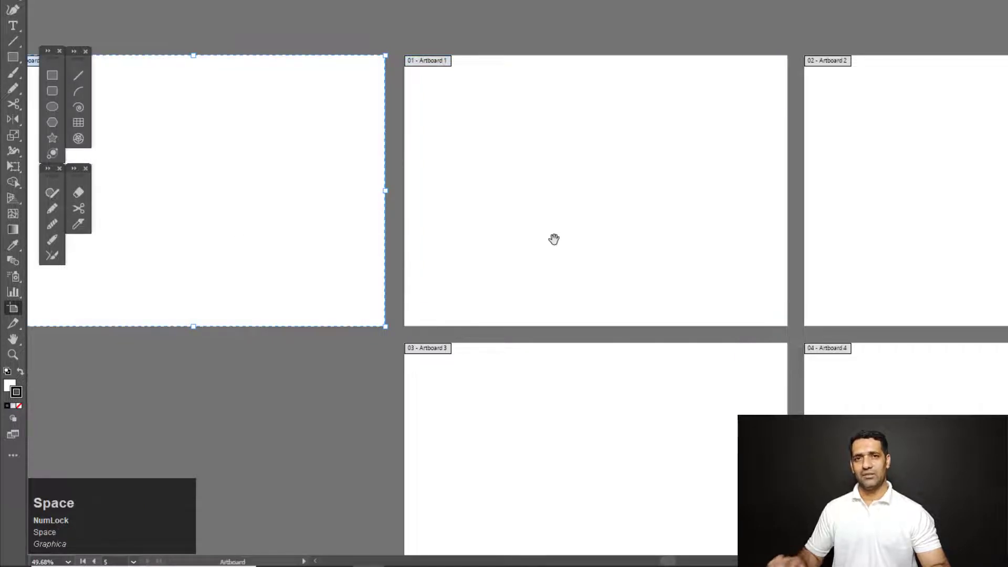
pyautogui.moveTo(567, 243); pyautogui.dragTo(431, 224)
pyautogui.moveTo(431, 224); pyautogui.dragTo(594, 225)
pyautogui.press('space')
pyautogui.moveTo(741, 186); pyautogui.dragTo(524, 229)
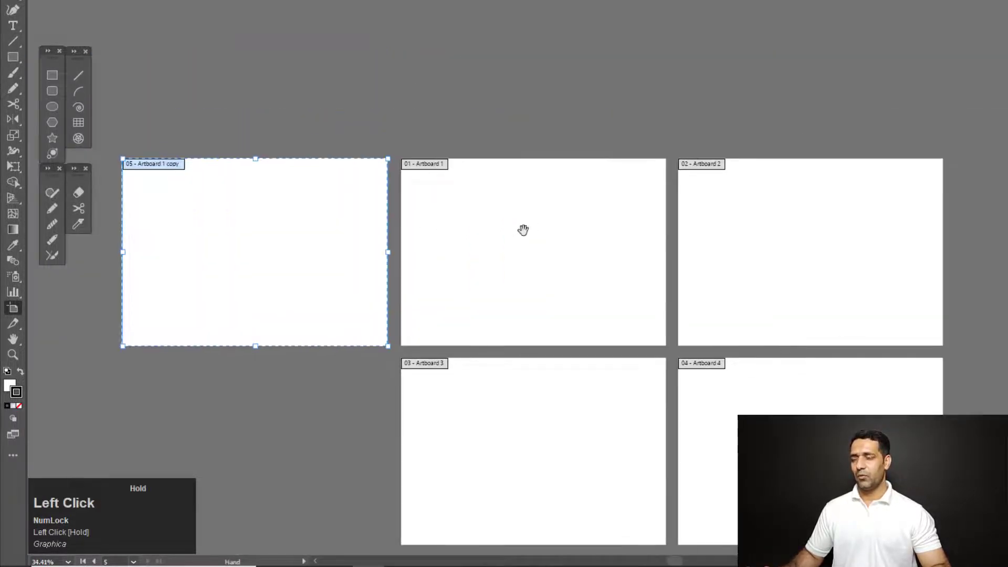
pyautogui.moveTo(656, 238); pyautogui.dragTo(560, 239)
pyautogui.press('space')
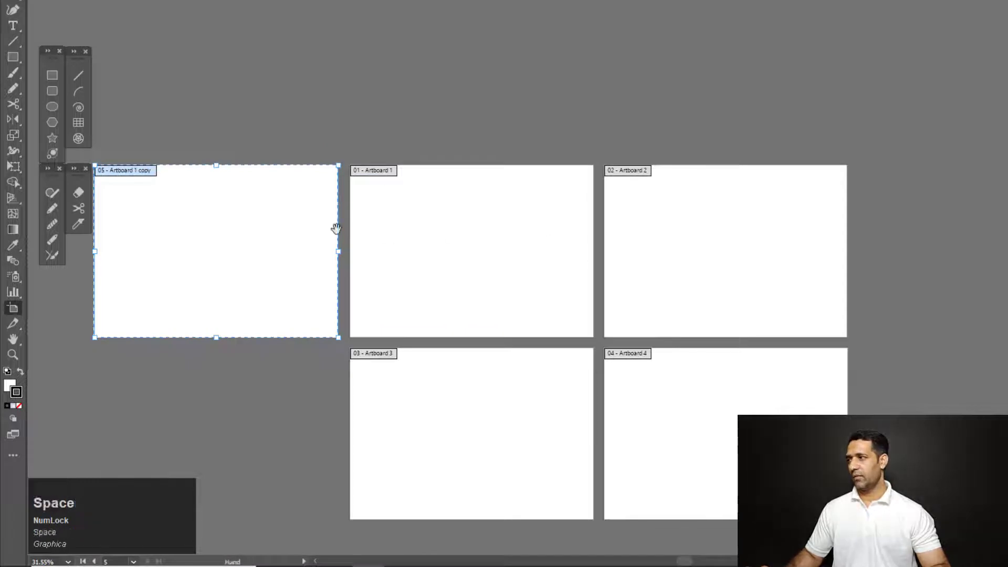
pyautogui.moveTo(336, 228); pyautogui.dragTo(383, 226)
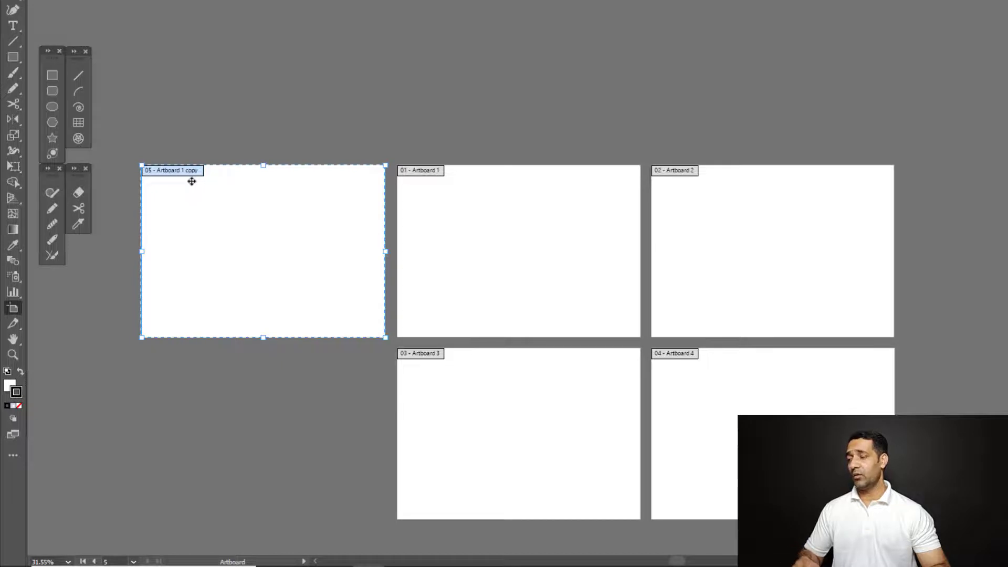
# Step: Rename the copy of Artboard 1 to Artboard 5 in the artboard list
pyautogui.doubleClick(931, 282)
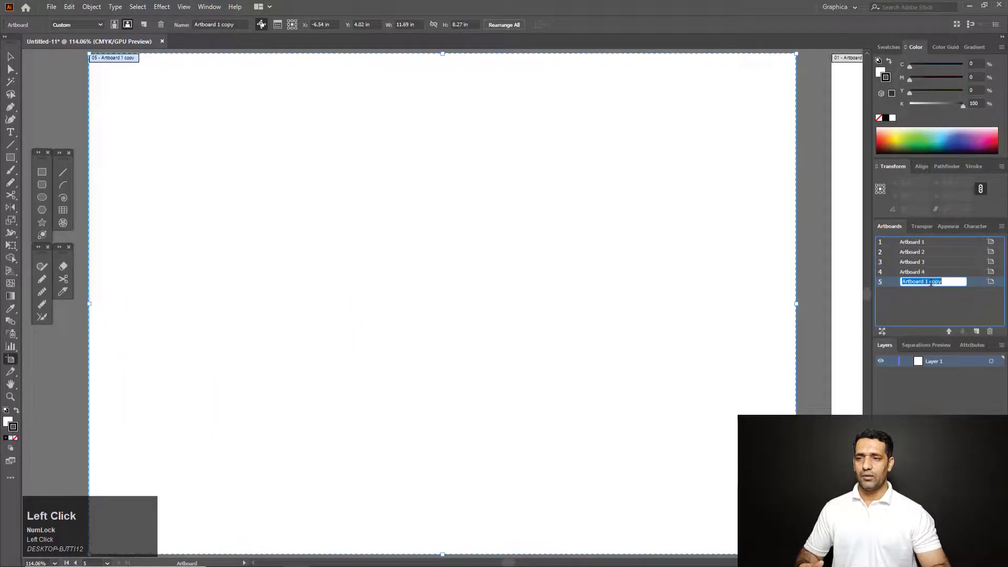
pyautogui.click(945, 282)
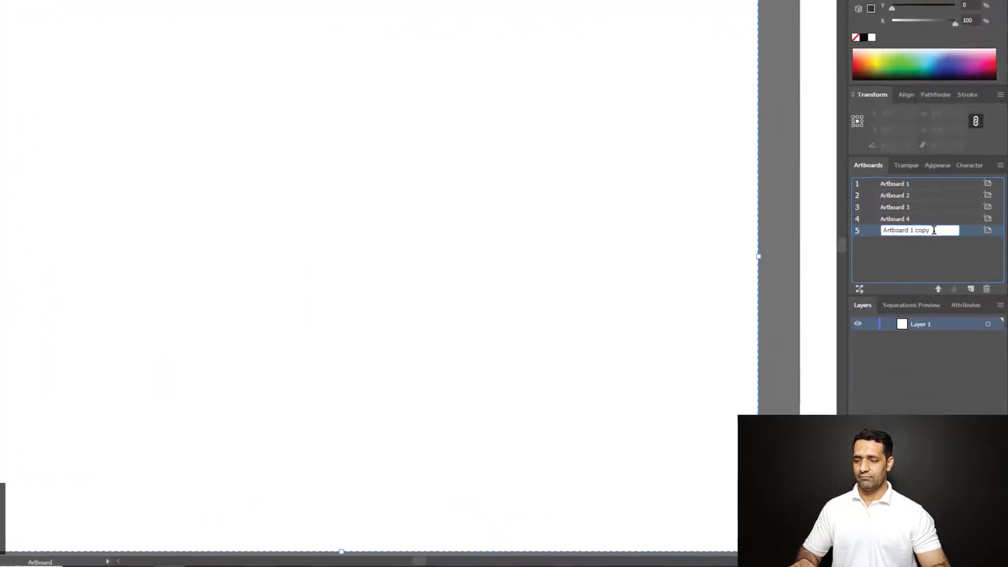
pyautogui.press('BackSpace')
pyautogui.press('BackSpace')
pyautogui.press('BackSpace')
pyautogui.press('BackSpace')
pyautogui.press('BackSpace')
pyautogui.press('BackSpace')
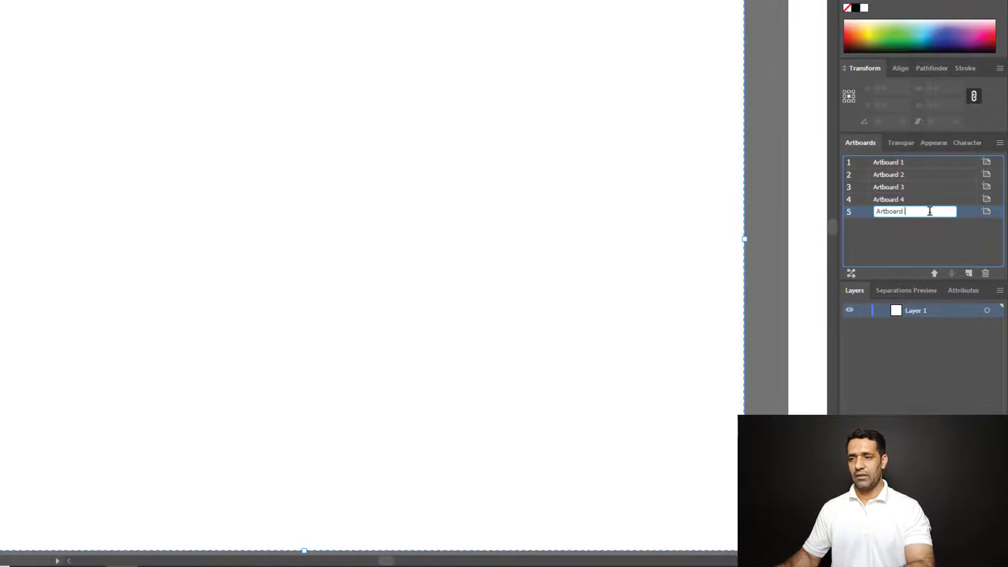
pyautogui.press('Return')
pyautogui.scroll(-3, 497, 191)
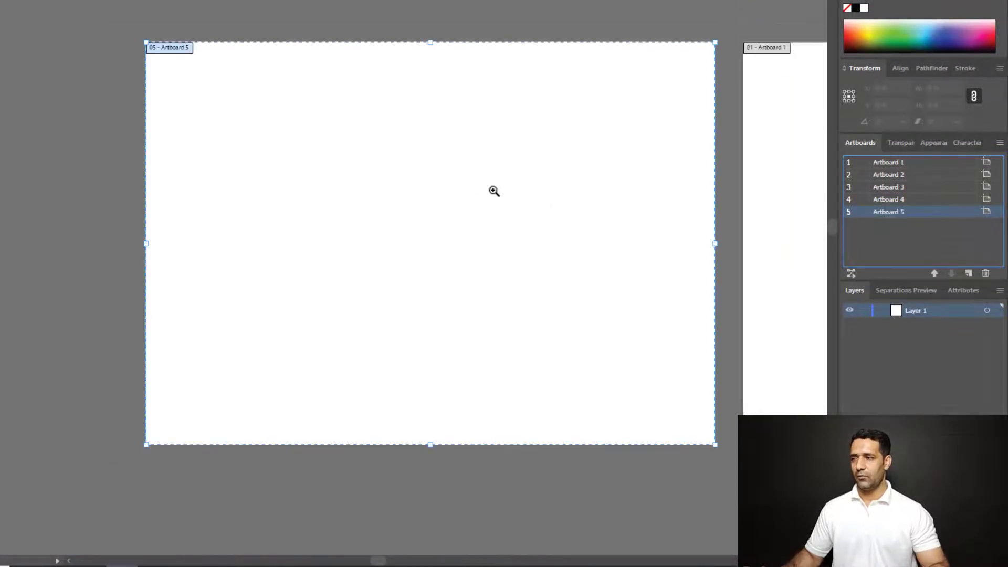
pyautogui.scroll(-4, 394, 181)
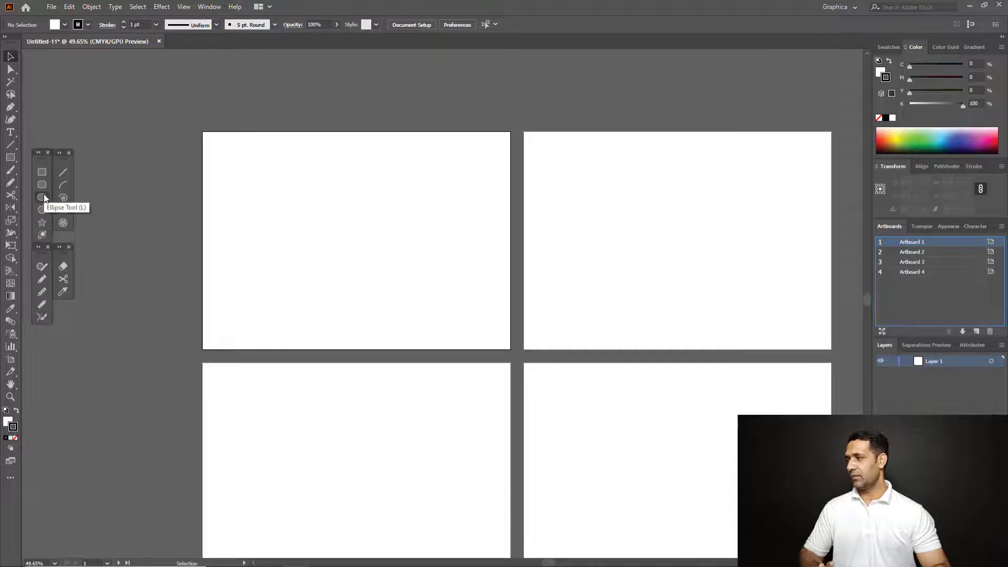
# Step: Draw a rectangle about 4.45 by 2.91 in on Artboard 1 and swap its fill and stroke for a solid black fill
pyautogui.click(41, 172)
pyautogui.moveTo(286, 200); pyautogui.dragTo(404, 276)
pyautogui.press('v')
pyautogui.moveTo(319, 246); pyautogui.dragTo(385, 280)
pyautogui.moveTo(304, 209); pyautogui.dragTo(334, 236)
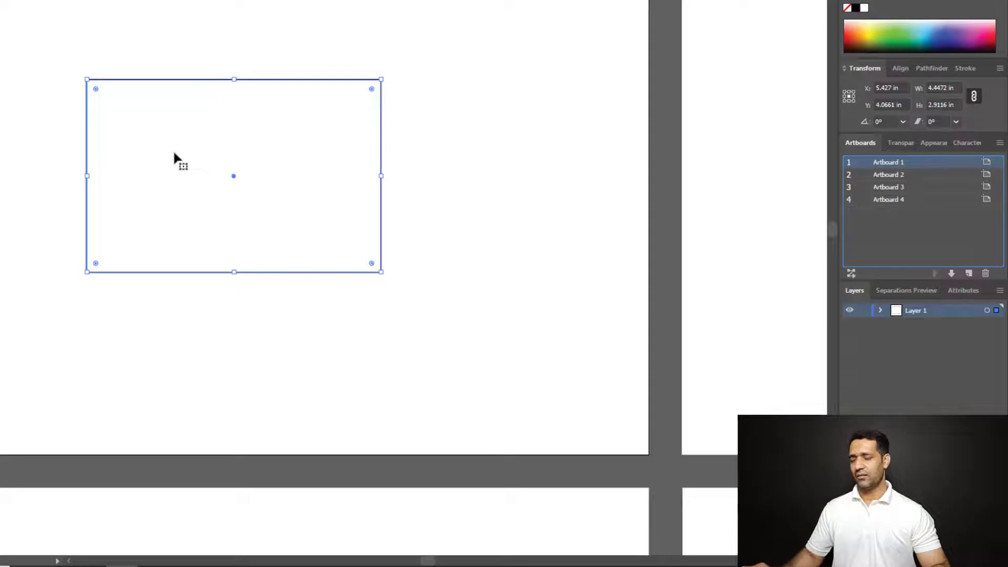
pyautogui.hotkey('shift', 'x')
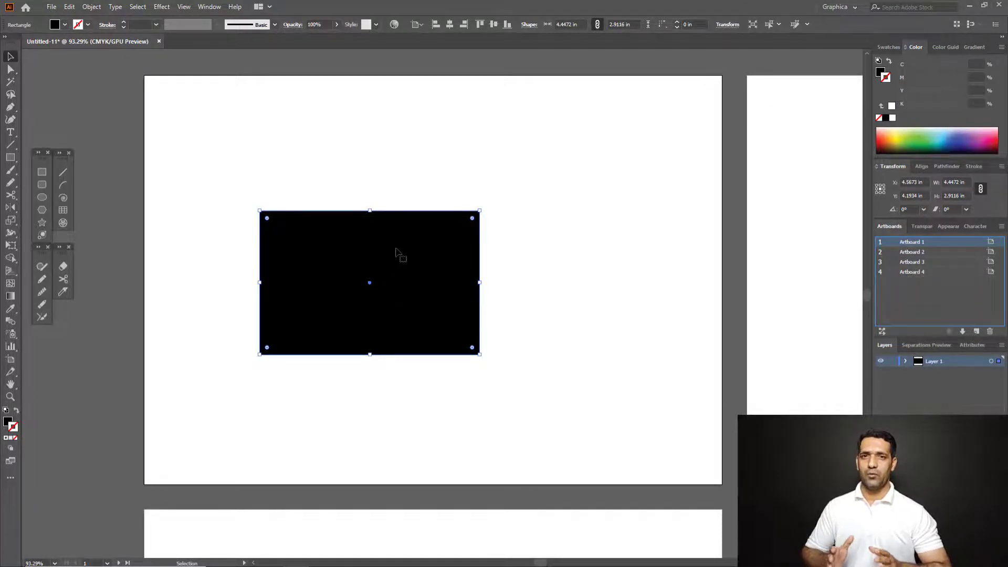
# Step: Move the black rectangle to about X 4.29 in, Y 4.15 in and keep its alignment reference on Align to Artboard
pyautogui.press('space')
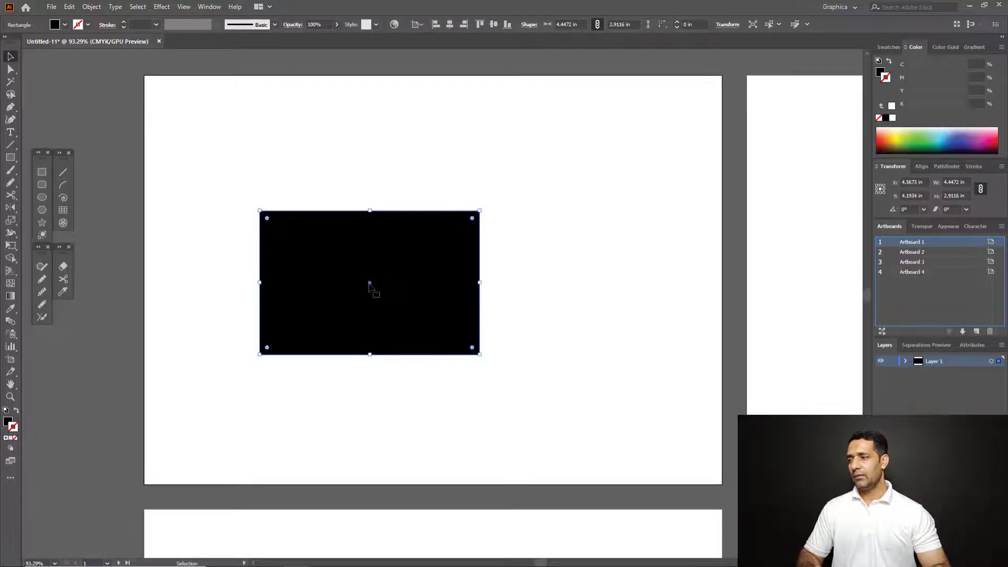
pyautogui.moveTo(370, 284); pyautogui.dragTo(356, 284)
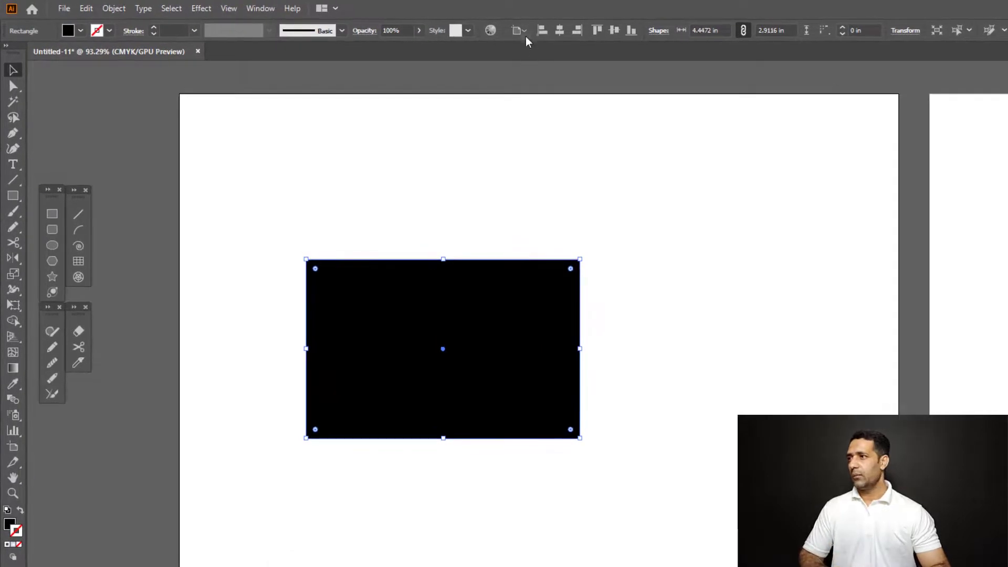
pyautogui.click(524, 34)
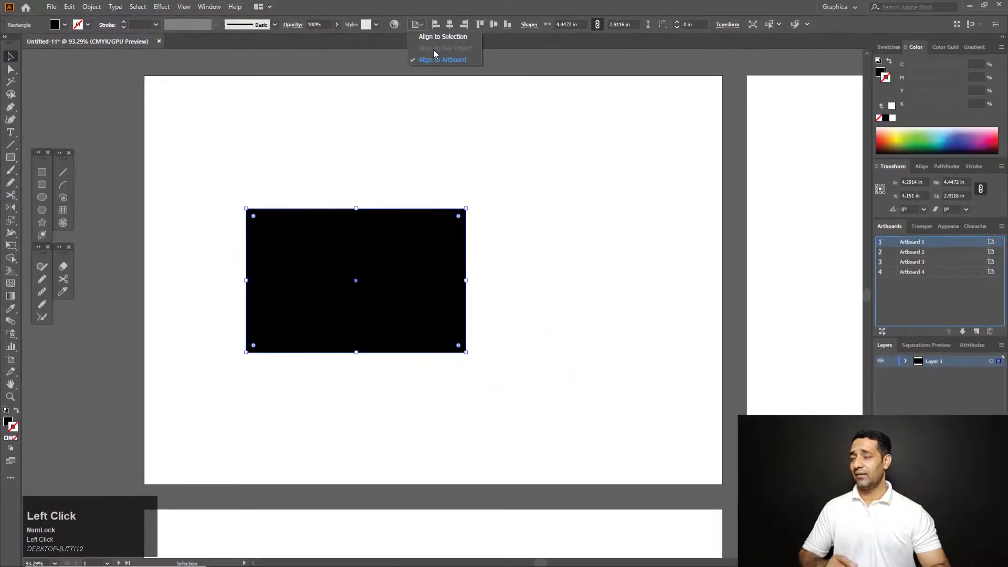
pyautogui.click(421, 25)
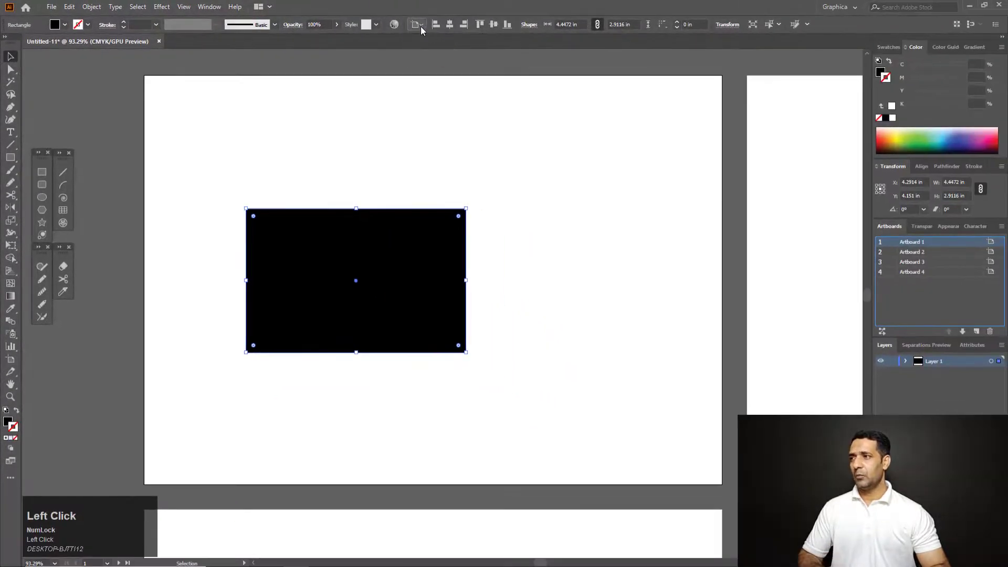
pyautogui.click(420, 24)
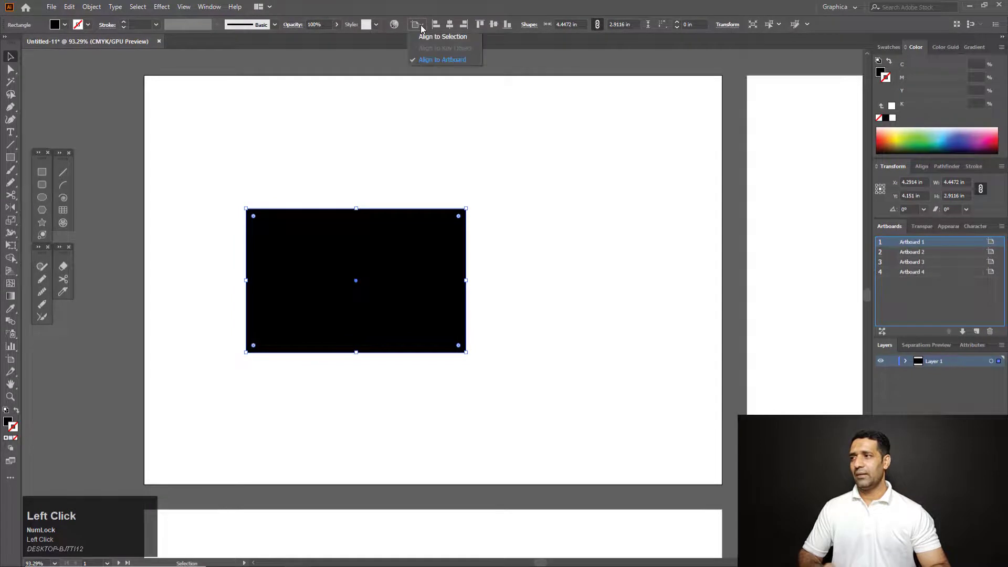
pyautogui.click(446, 59)
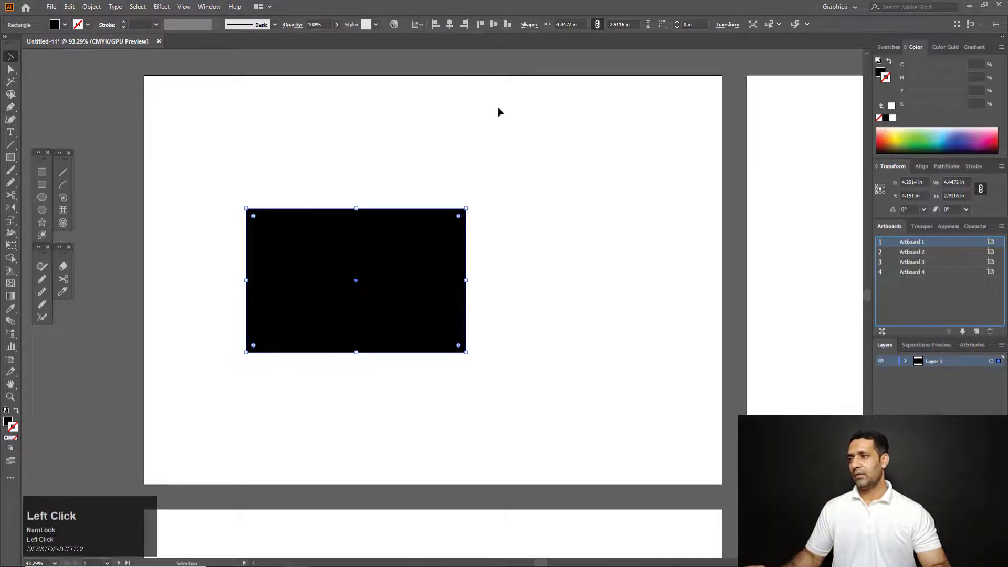
# Step: Switch the rectangle's alignment reference to Align to Selection and back to Align to Artboard
pyautogui.keyDown('ctrl'); pyautogui.keyDown('alt'); pyautogui.click(486, 135); pyautogui.keyUp('alt'); pyautogui.keyUp('ctrl')
pyautogui.click(426, 37)
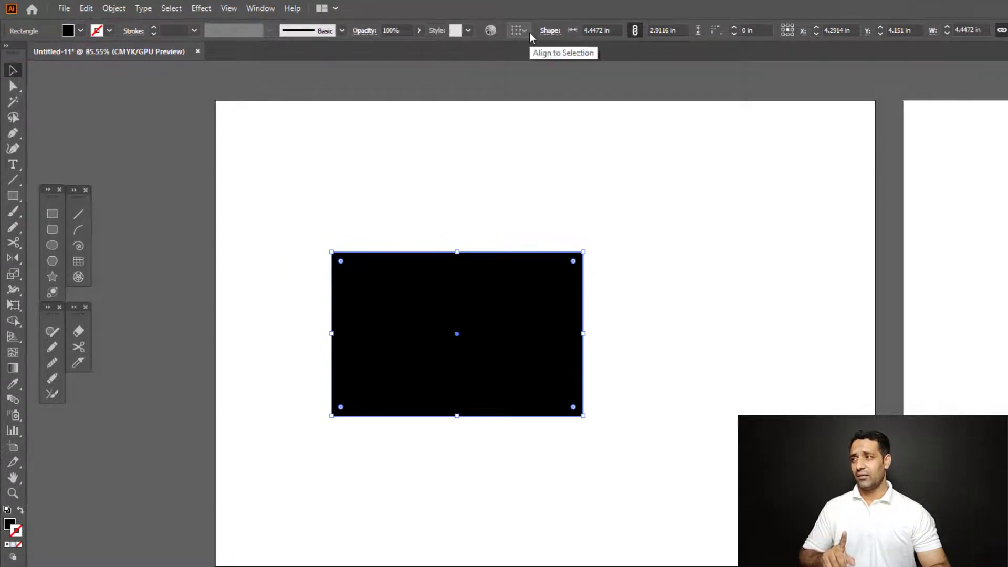
pyautogui.click(527, 31)
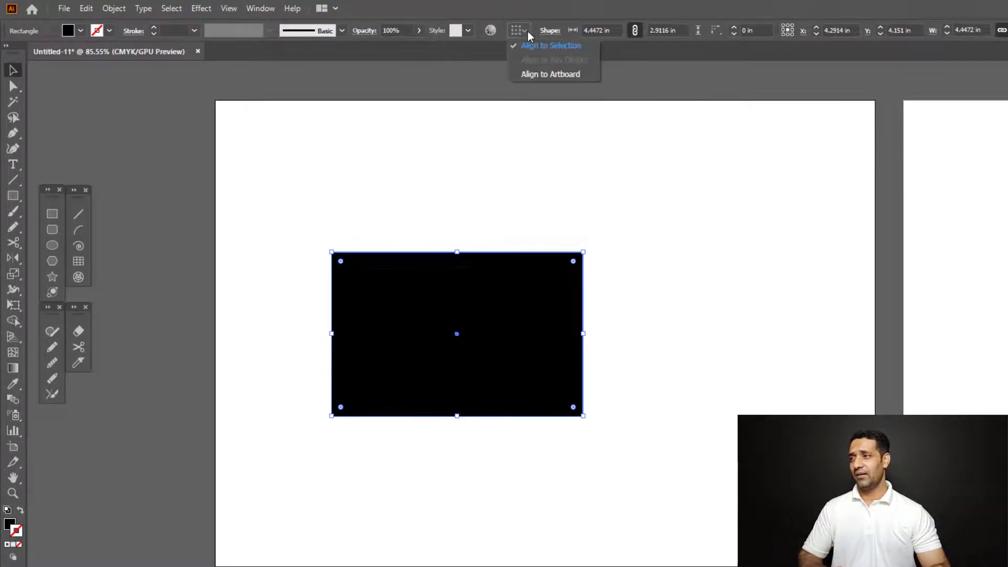
pyautogui.click(546, 74)
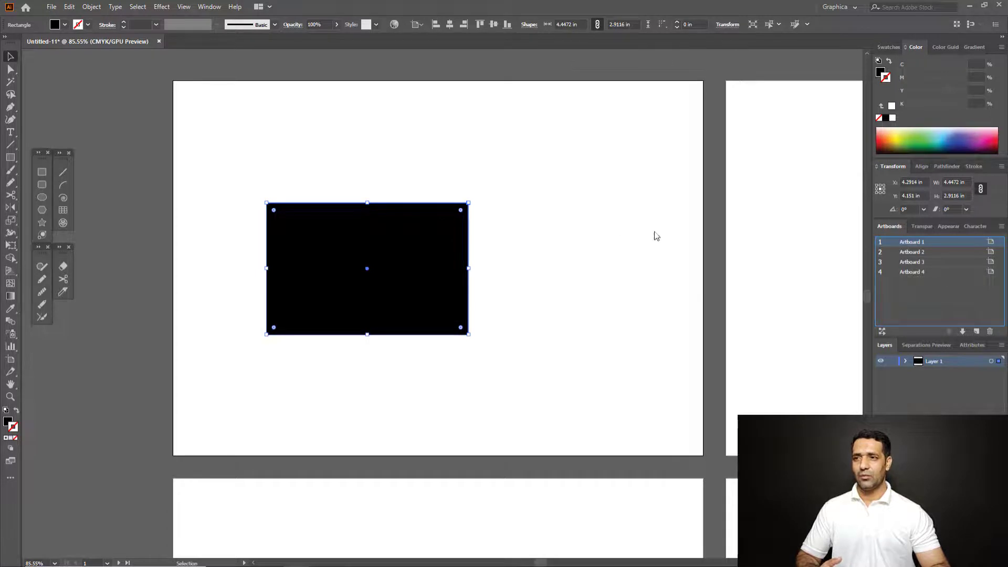
# Step: Show the Align controls and center the black rectangle horizontally and vertically on Artboard 1
pyautogui.click(209, 6)
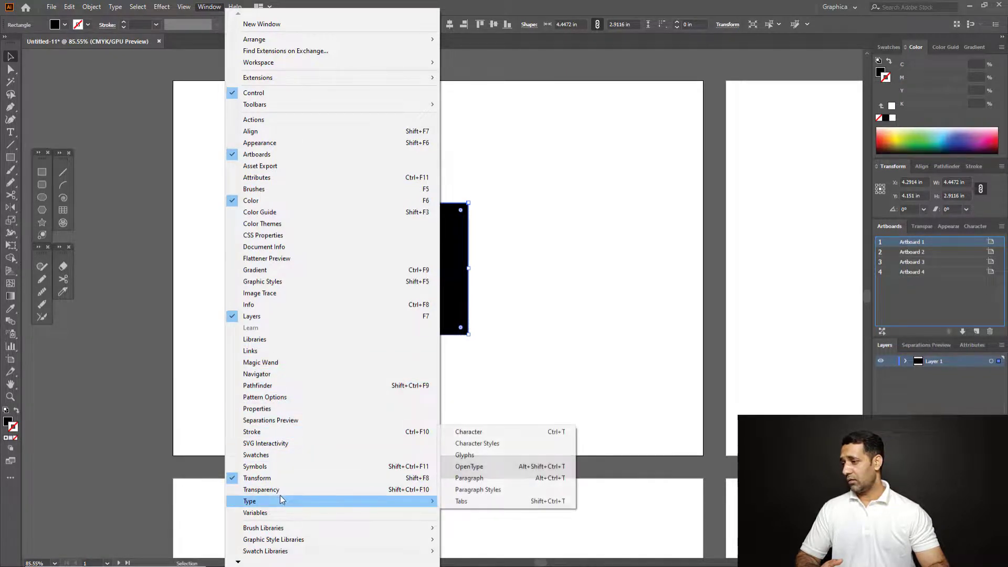
pyautogui.click(272, 134)
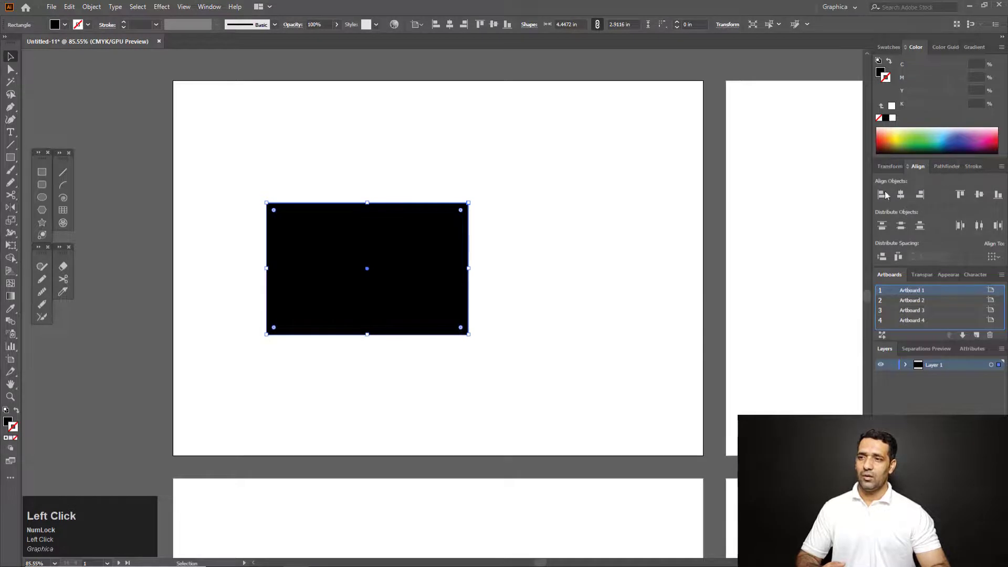
pyautogui.press('space')
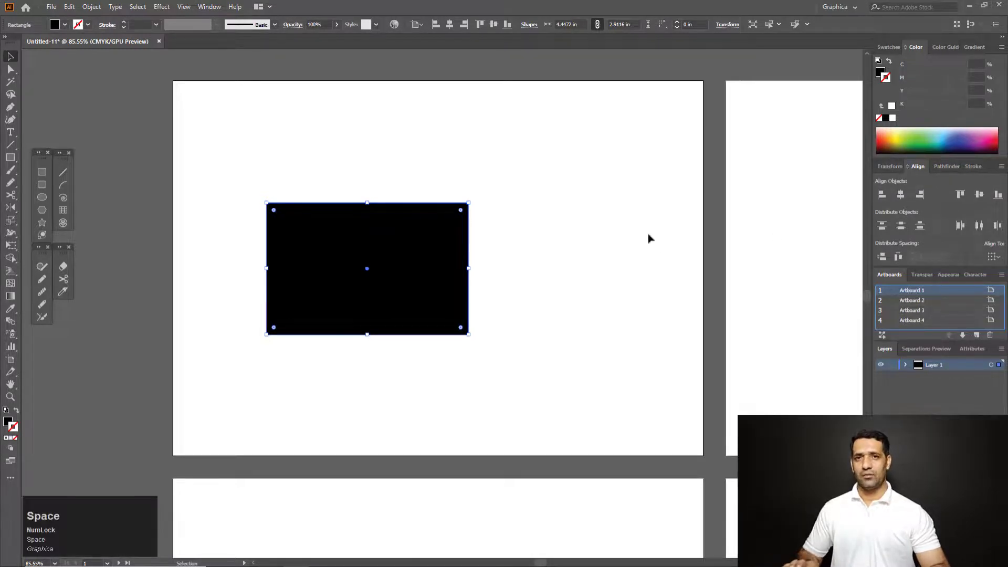
pyautogui.hotkey('ctrl', 'space')
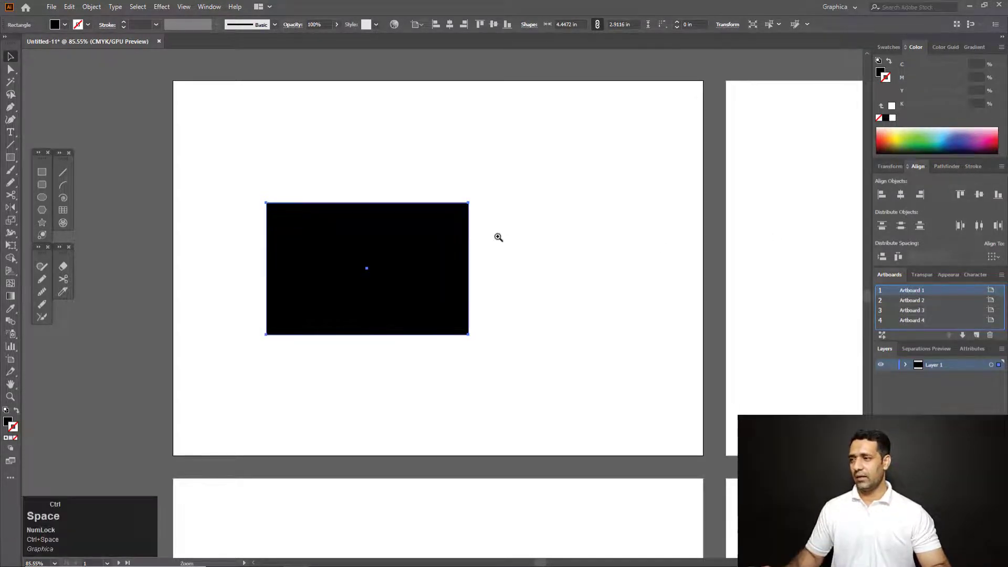
pyautogui.click(498, 238)
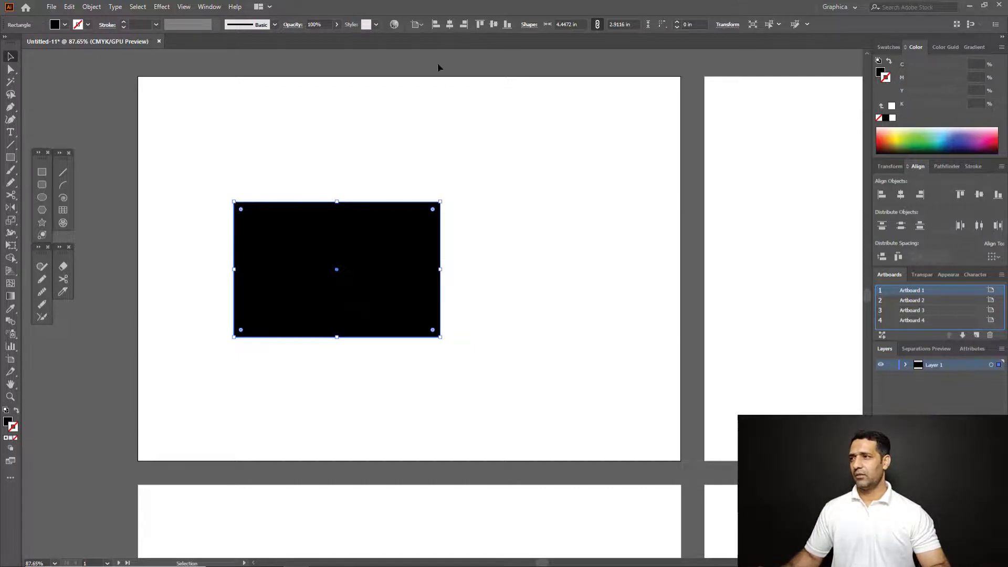
pyautogui.click(449, 26)
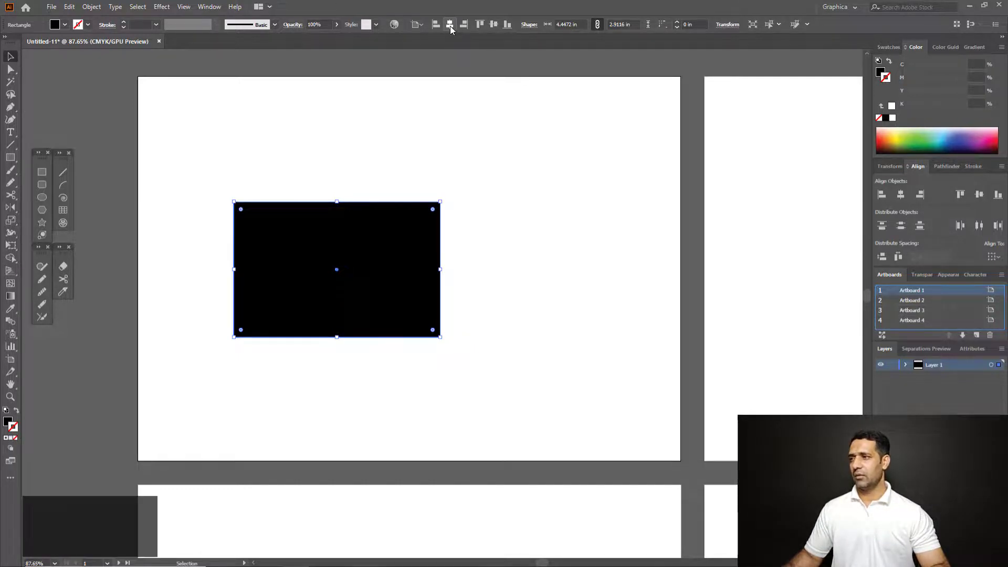
pyautogui.click(494, 24)
pyautogui.click(491, 164)
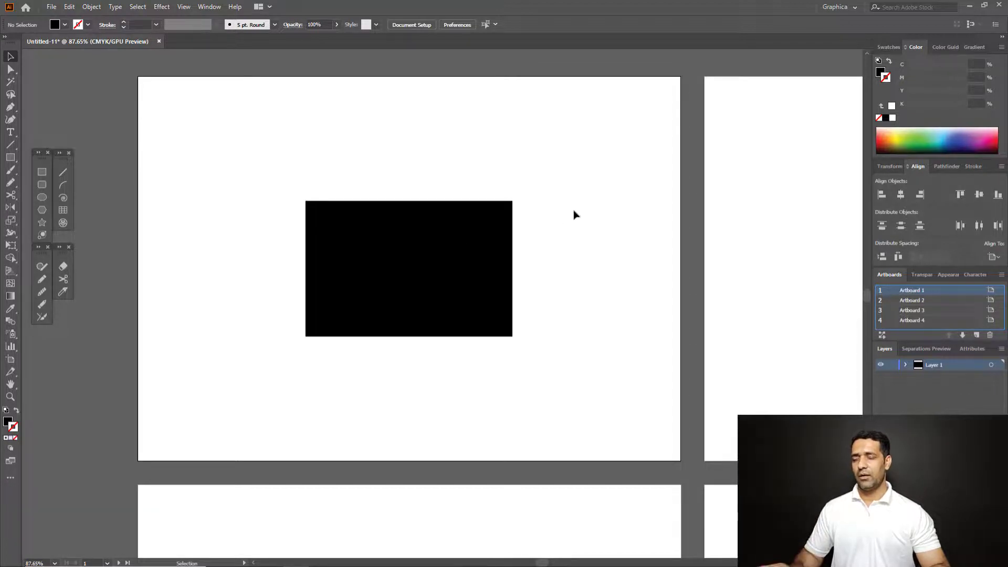
# Step: Align the rectangle to the artboard's right edge and after that to its left edge
pyautogui.click(488, 217)
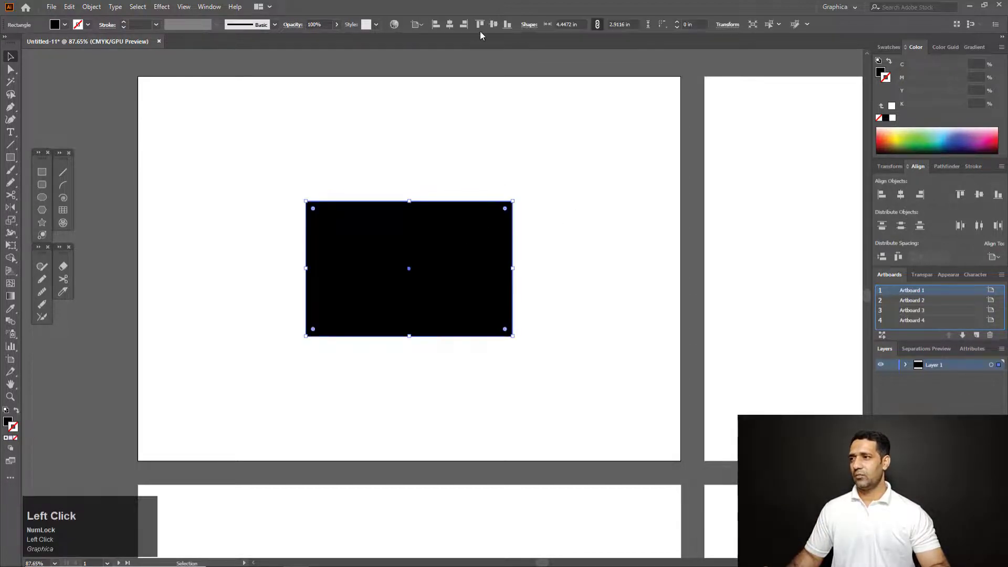
pyautogui.click(464, 24)
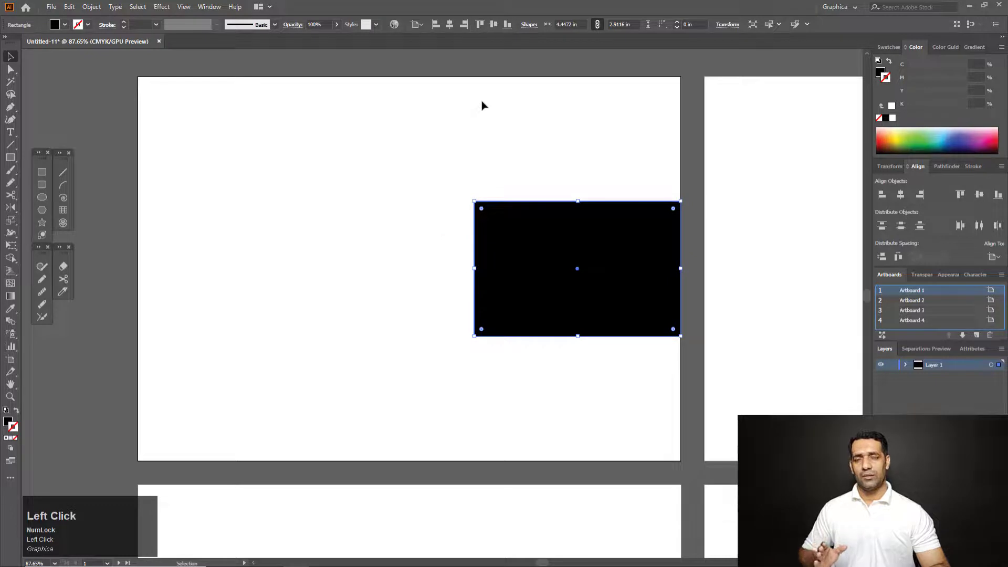
pyautogui.click(435, 25)
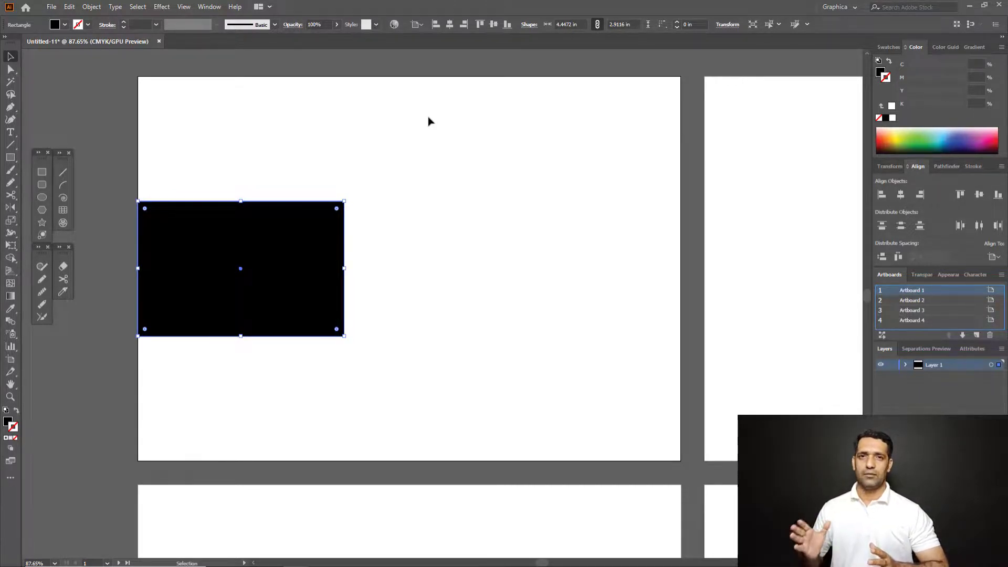
pyautogui.click(425, 192)
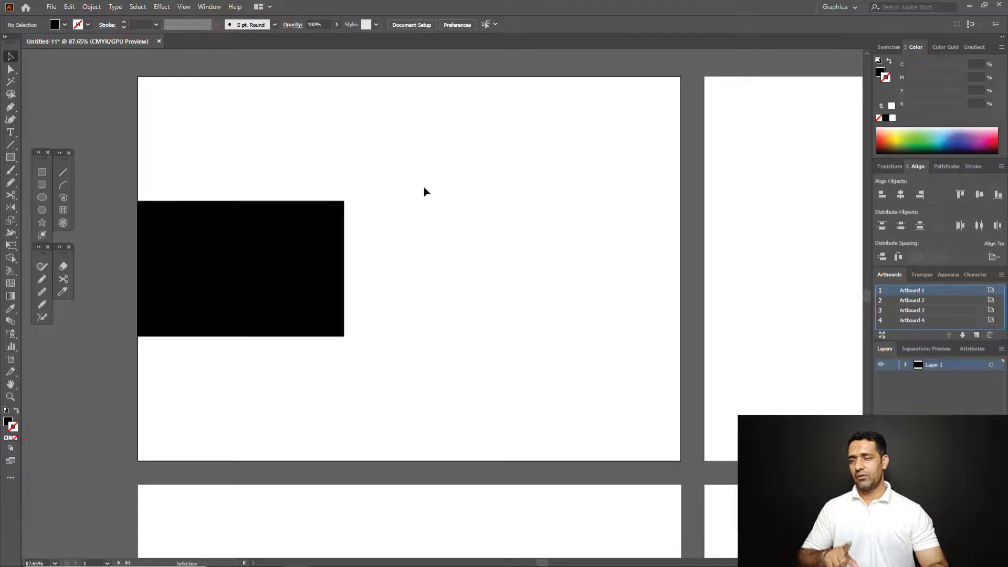
# Step: Move the rectangle away from the artboard's left edge and undo the move
pyautogui.click(312, 233)
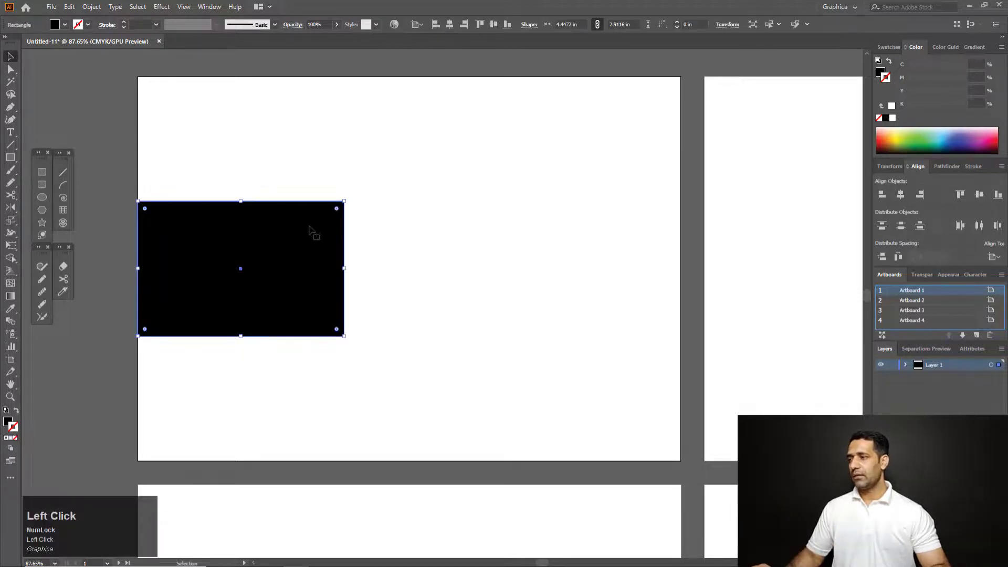
pyautogui.moveTo(312, 234); pyautogui.dragTo(411, 219)
pyautogui.hotkey('ctrl', 'z')
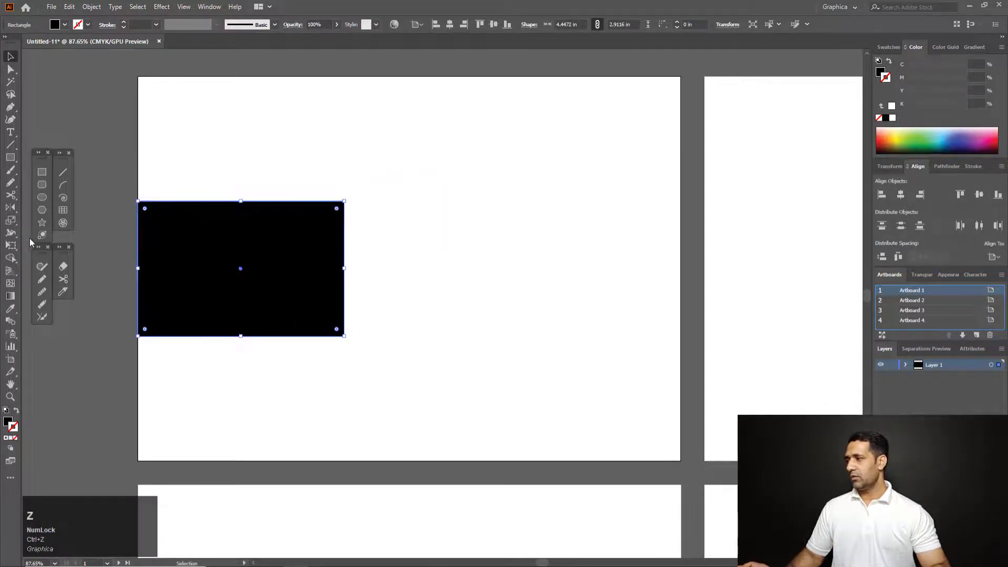
# Step: Draw a circle about 3.04 in wide beside the rectangle and give both shapes a white fill and 1 pt black stroke
pyautogui.click(42, 197)
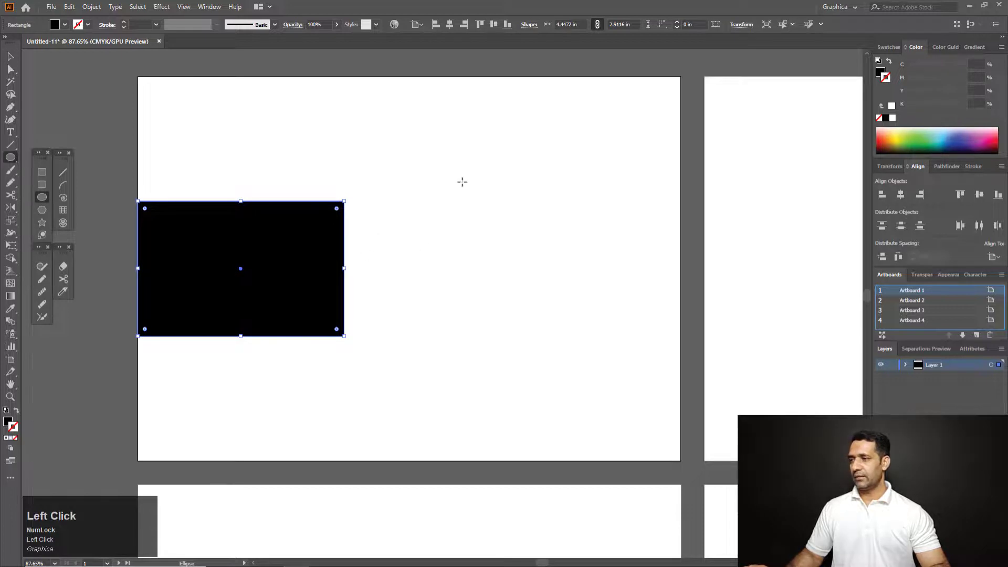
pyautogui.moveTo(462, 180); pyautogui.dragTo(609, 323)
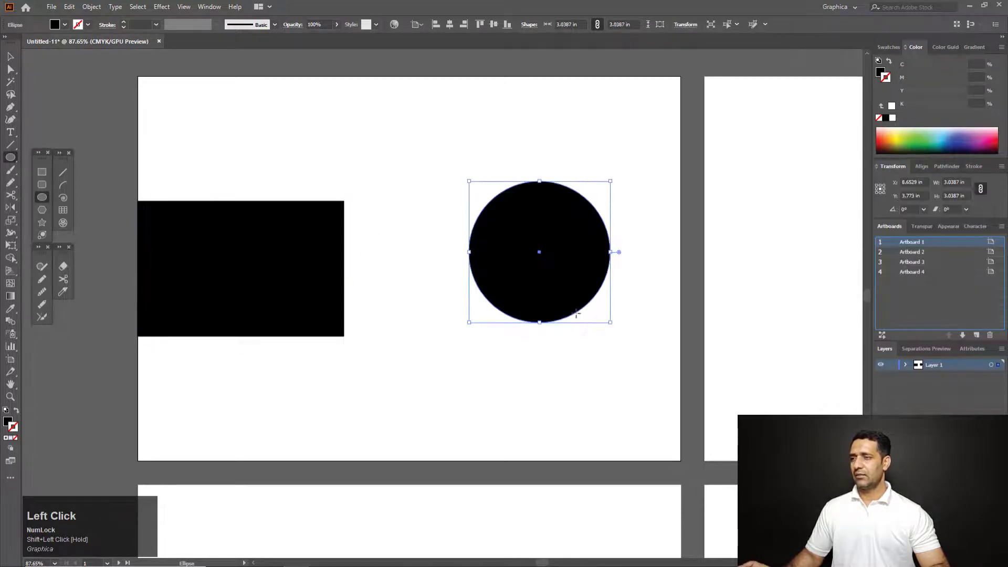
pyautogui.click(11, 56)
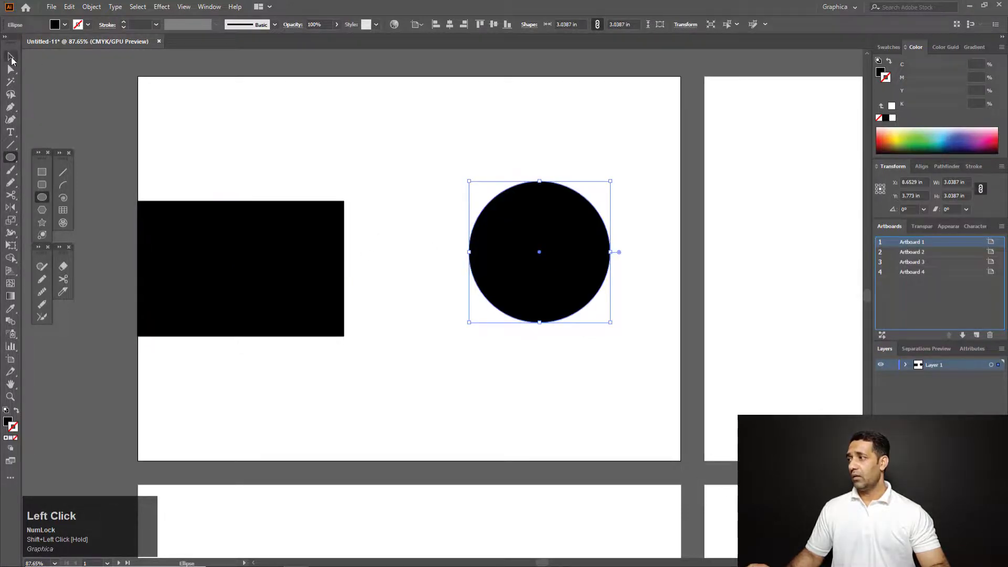
pyautogui.keyDown('shift'); pyautogui.click(341, 206); pyautogui.keyUp('shift')
pyautogui.press('d')
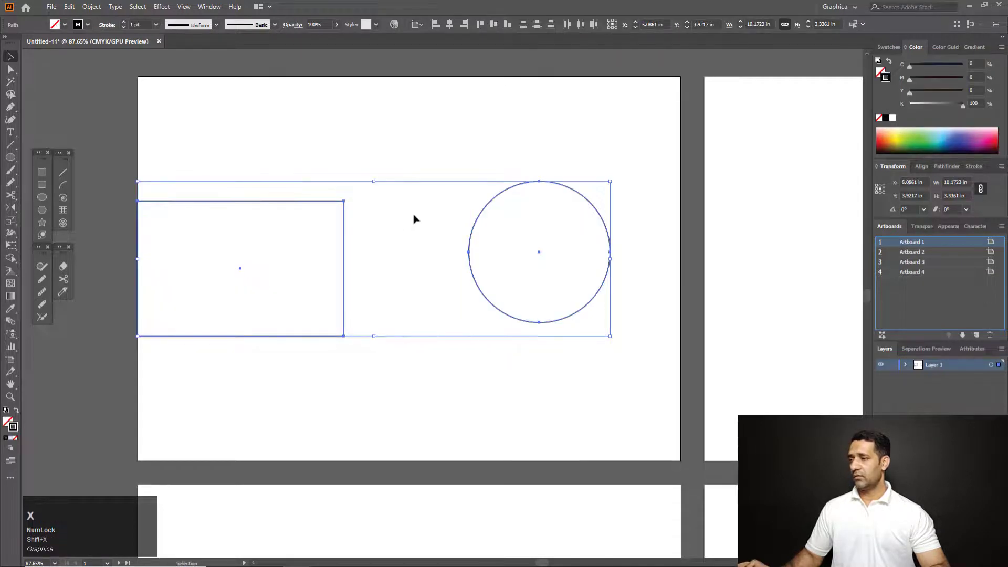
# Step: Move the rectangle off the artboard's left edge to about X 3.68 in, Y 3.66 in, beside the circle
pyautogui.click(338, 196)
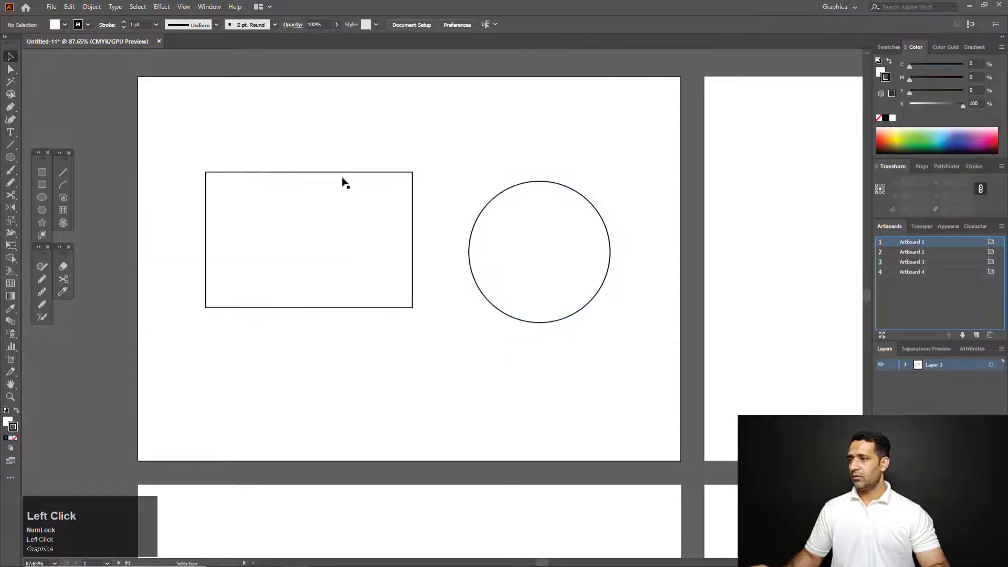
pyautogui.click(343, 182)
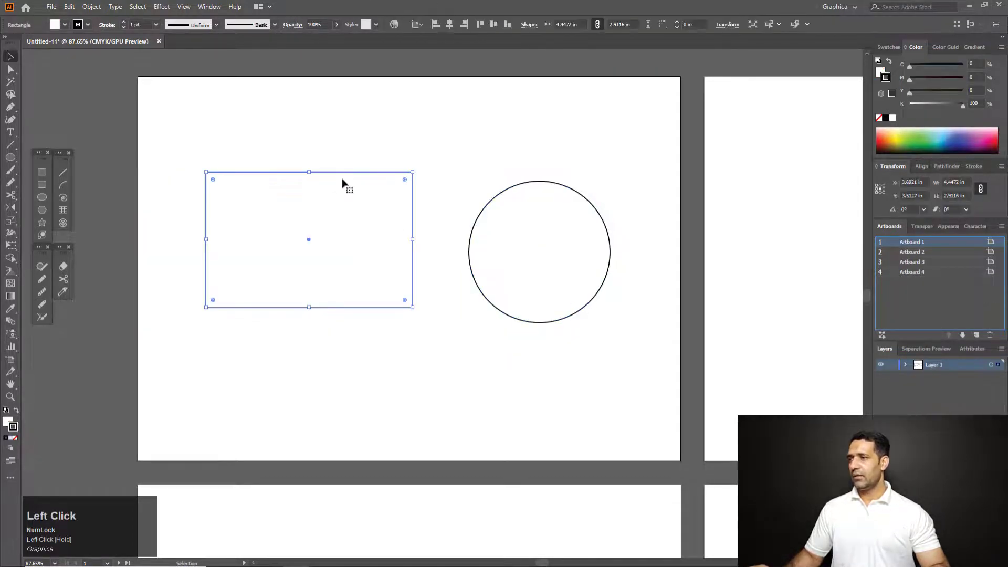
pyautogui.moveTo(342, 184); pyautogui.dragTo(361, 197)
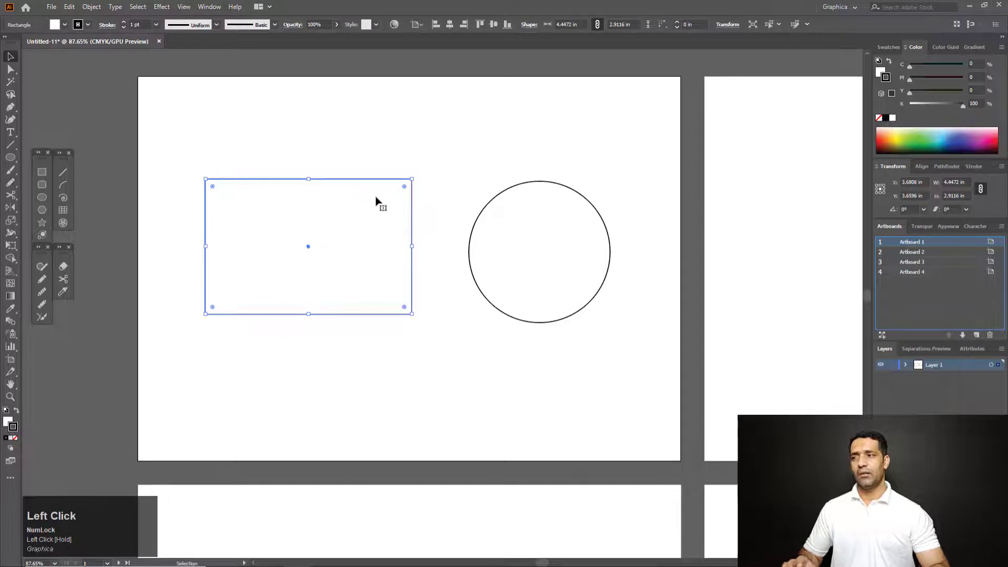
# Step: Set the alignment reference to Align to Selection and center the circle and rectangle on each other horizontally and vertically
pyautogui.click(557, 242)
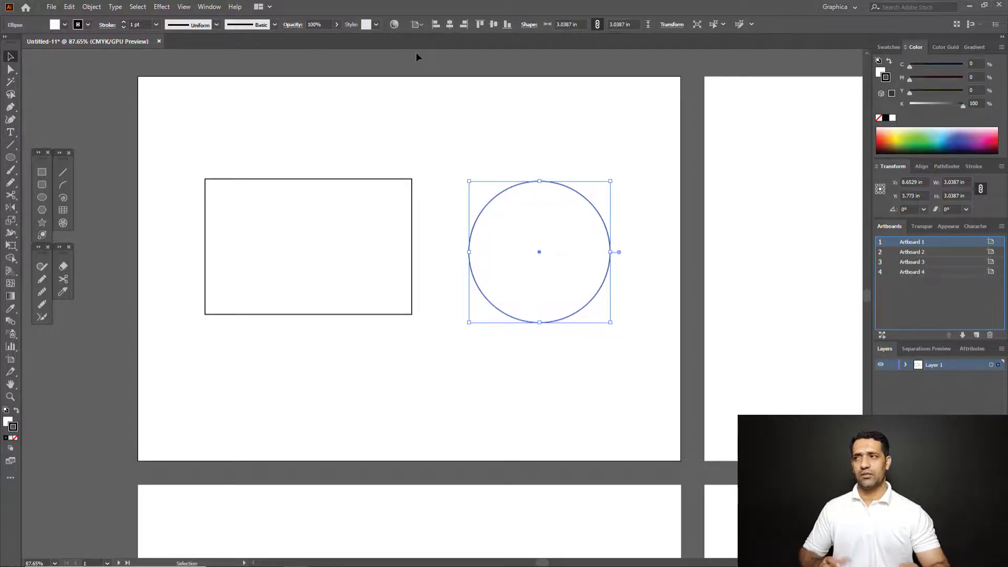
pyautogui.click(417, 25)
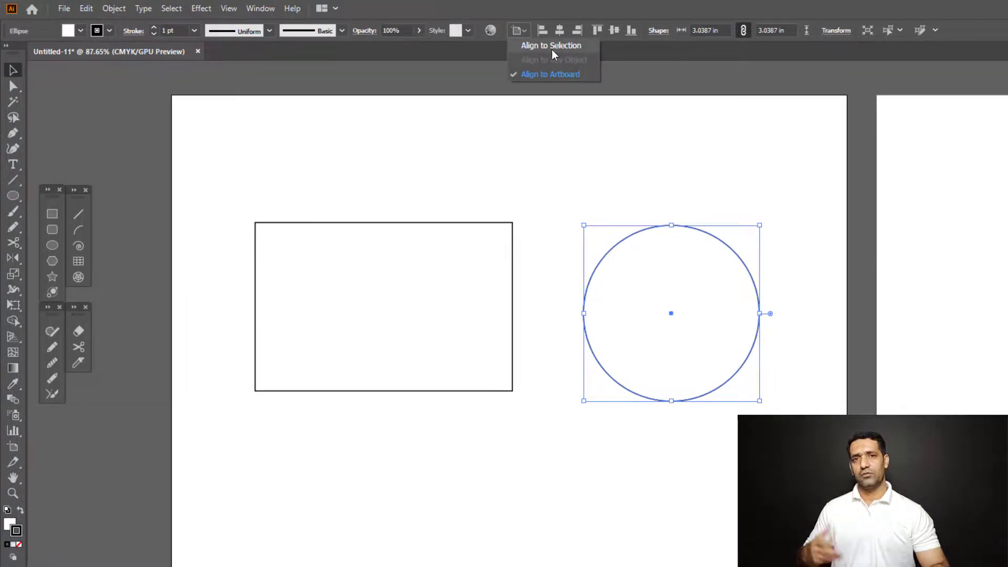
pyautogui.click(552, 47)
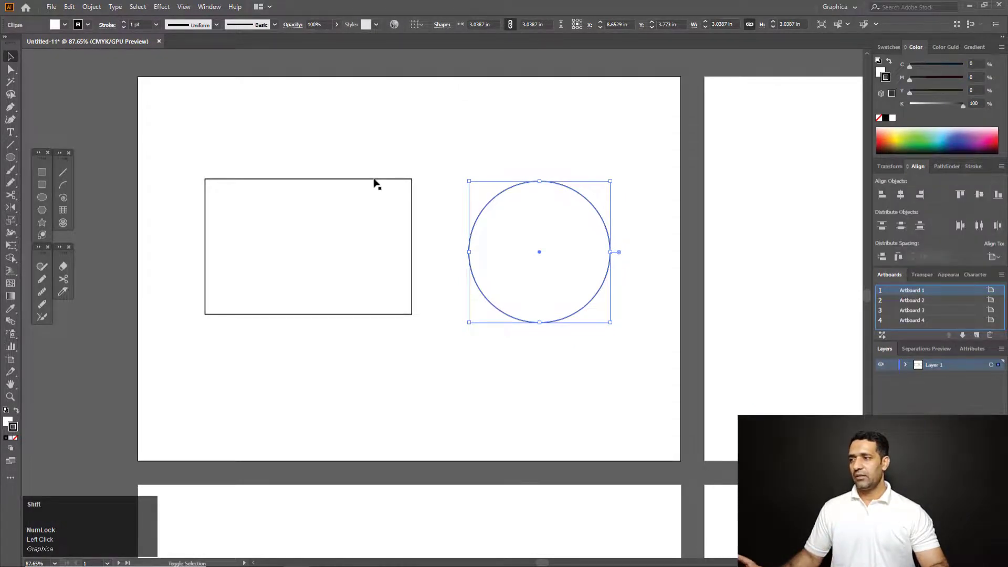
pyautogui.keyDown('shift'); pyautogui.click(373, 180); pyautogui.keyUp('shift')
pyautogui.click(373, 181)
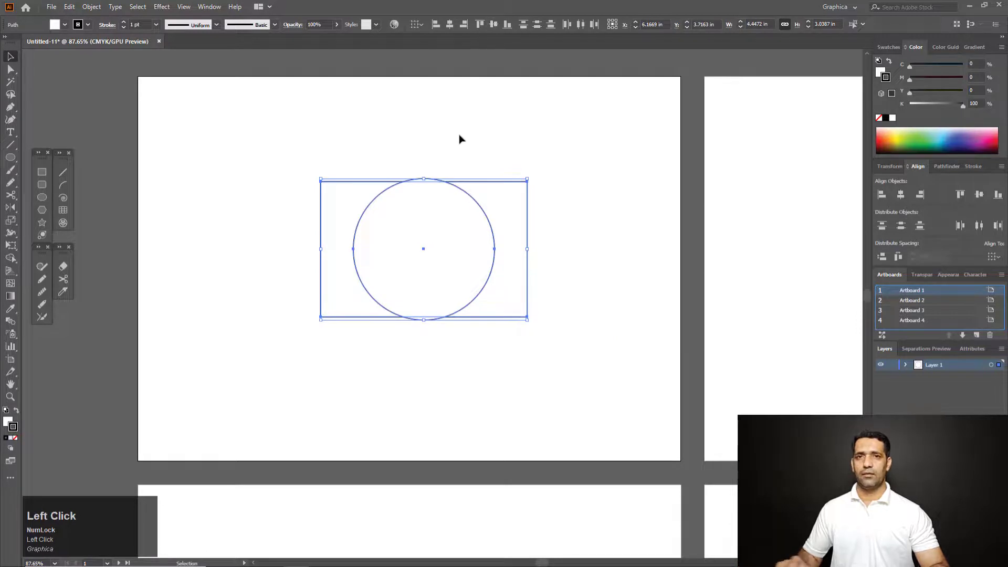
pyautogui.click(459, 139)
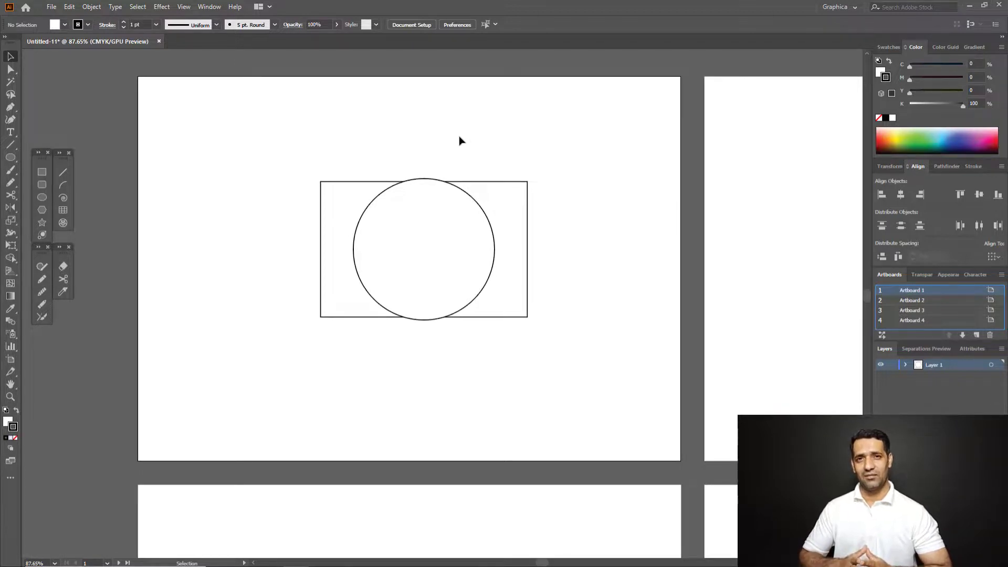
# Step: Select the overlapping circle and rectangle on Artboard 1 and delete both
pyautogui.moveTo(394, 187); pyautogui.dragTo(456, 273)
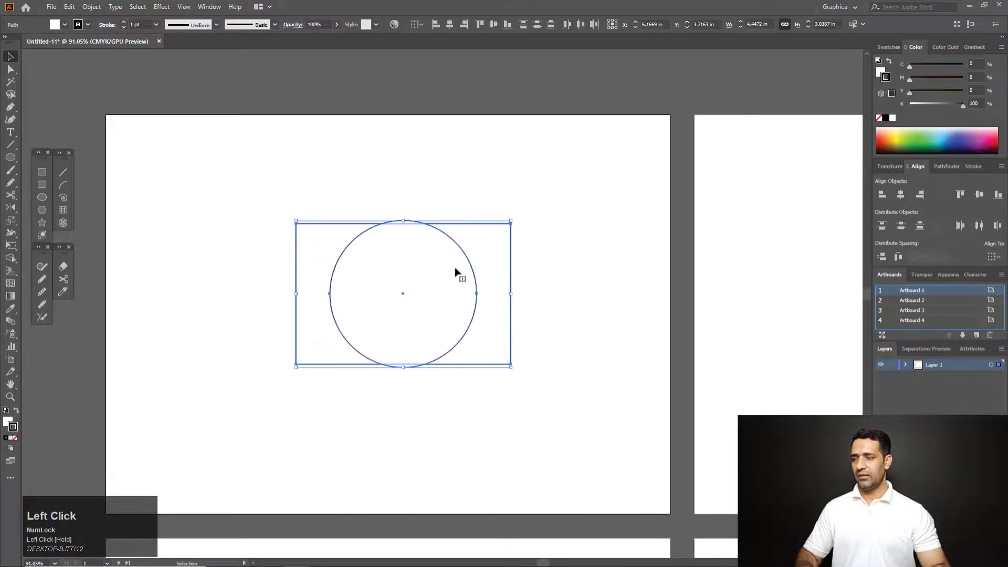
pyautogui.press('Delete')
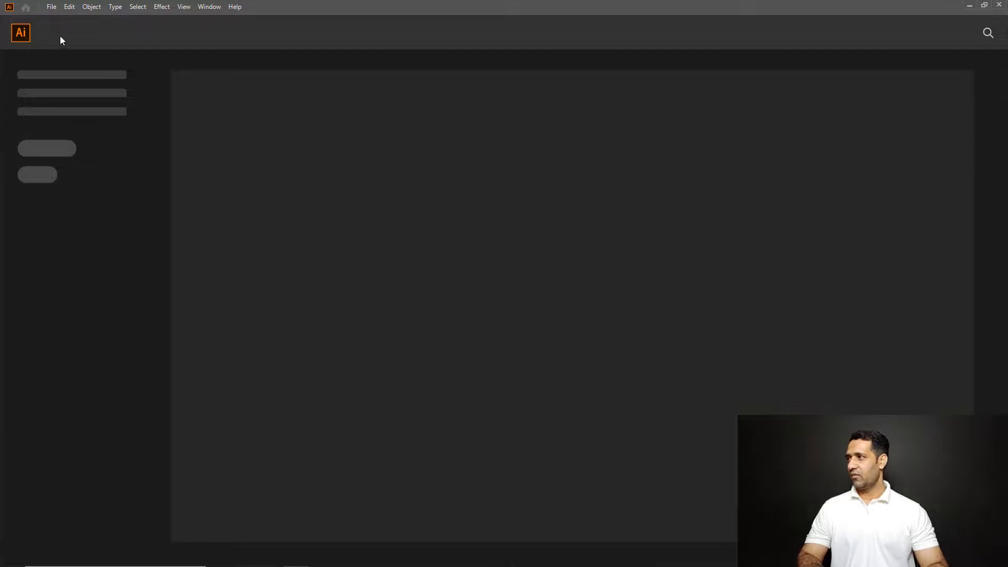
# Step: Open the existing file Artboard Tool Project.ai
pyautogui.click(52, 11)
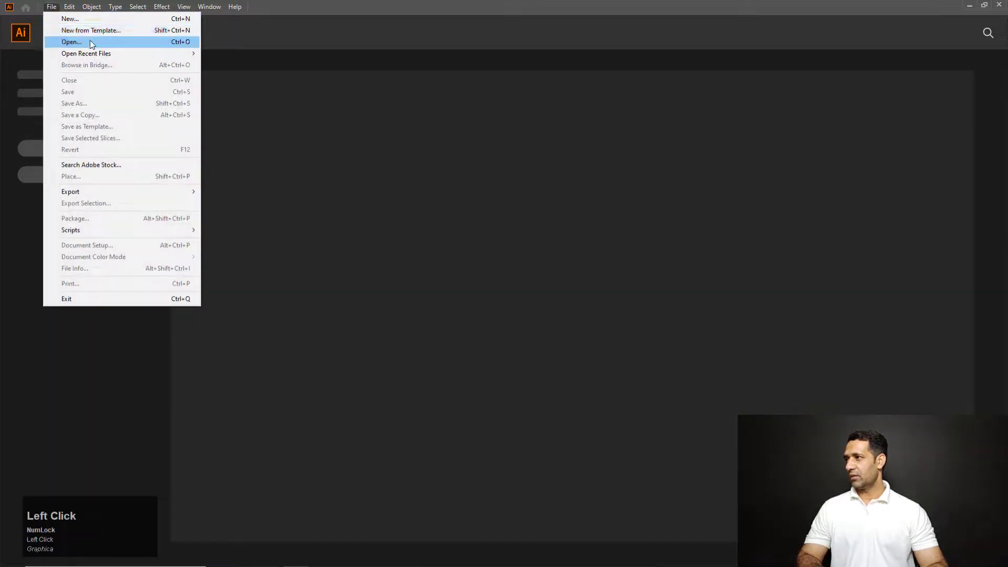
pyautogui.click(90, 40)
pyautogui.doubleClick(329, 113)
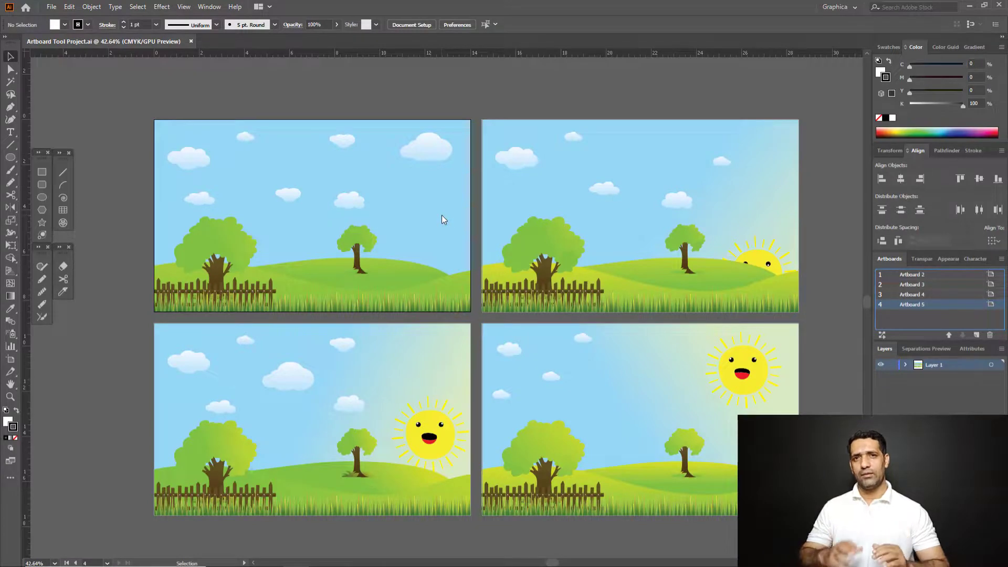
# Step: Duplicate Artboard 5 together with its artwork onto the empty canvas at about X -17.97 in, Y 2.5 in, and remove the copy
pyautogui.keyDown('ctrl'); pyautogui.click(368, 250); pyautogui.keyUp('ctrl')
pyautogui.moveTo(368, 250); pyautogui.dragTo(373, 230)
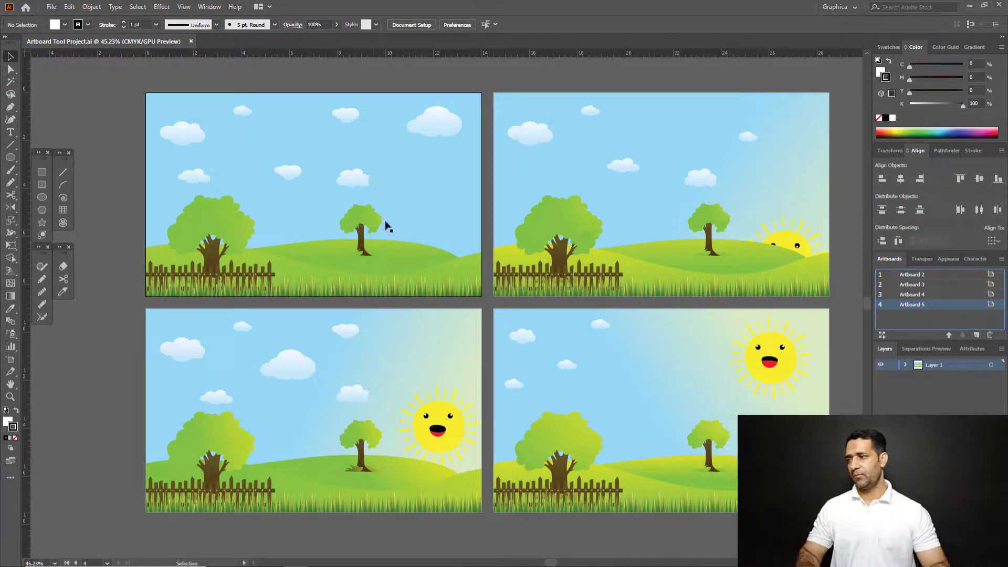
pyautogui.moveTo(374, 211); pyautogui.dragTo(339, 188)
pyautogui.scroll(-1, 427, 229)
pyautogui.moveTo(406, 204); pyautogui.dragTo(316, 212)
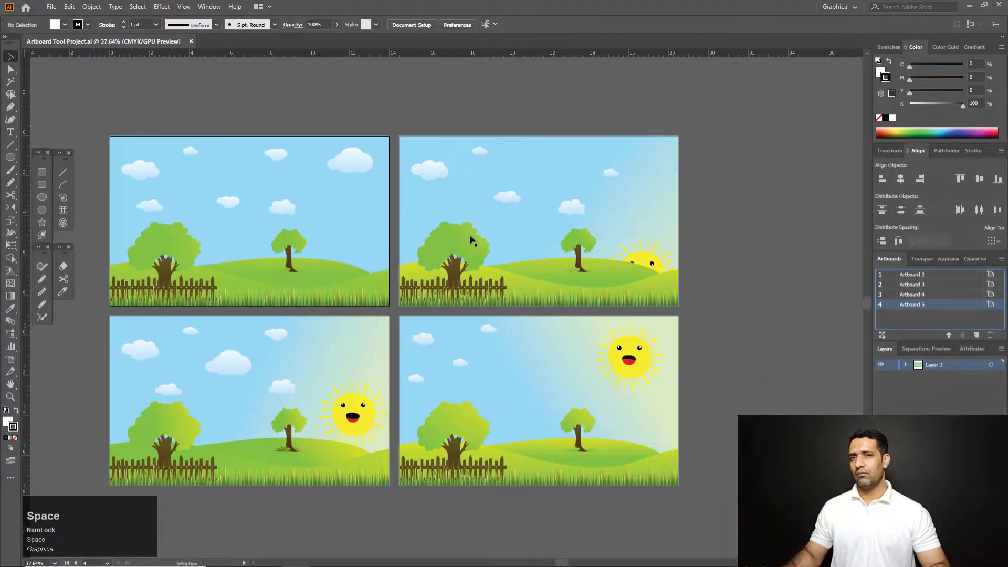
pyautogui.click(15, 359)
pyautogui.moveTo(218, 270); pyautogui.dragTo(299, 266)
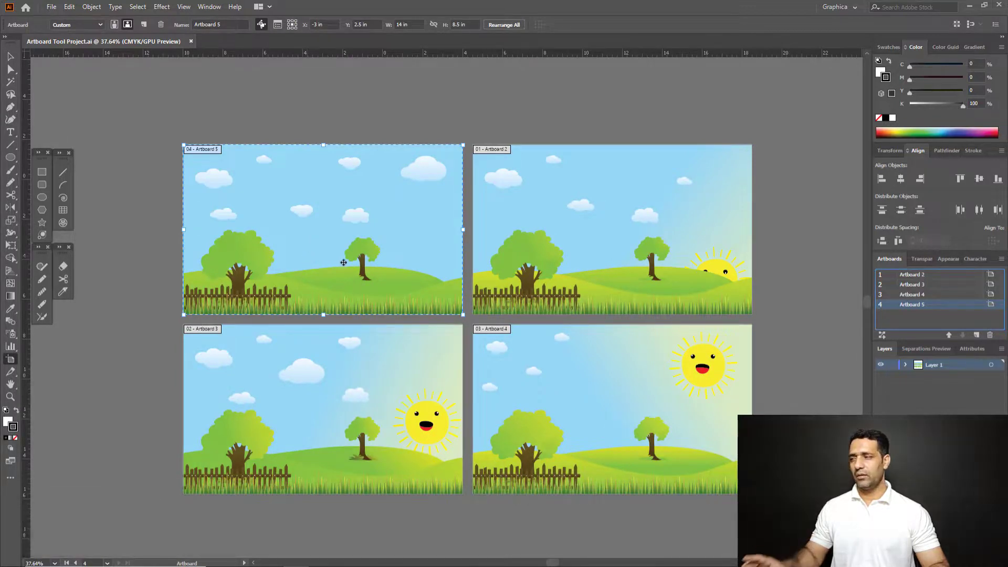
pyautogui.moveTo(338, 246)
pyautogui.mouseDown()
pyautogui.moveTo(462, 261)
pyautogui.moveTo(508, 254)
pyautogui.moveTo(217, 254)
pyautogui.moveTo(319, 250)
pyautogui.mouseUp()
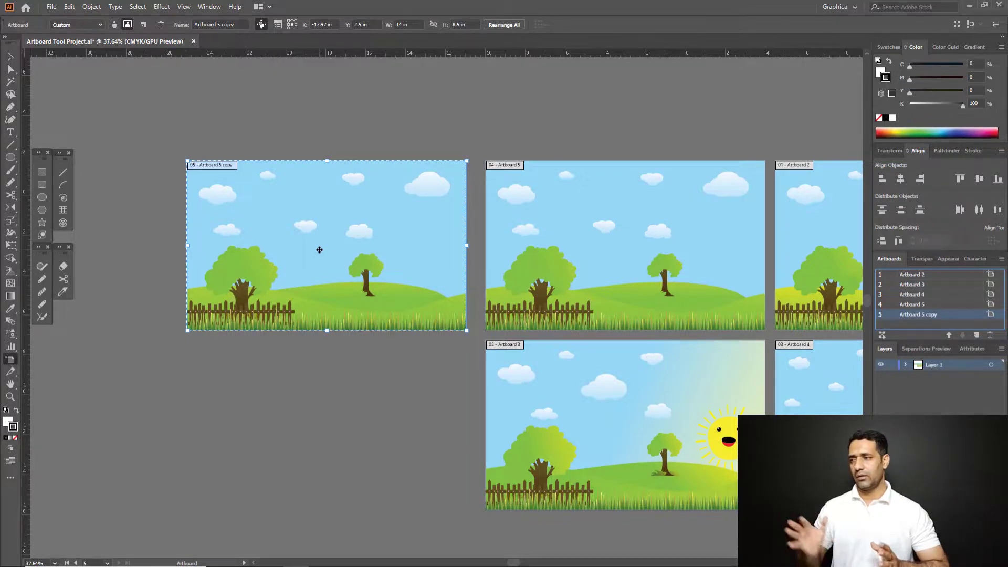
pyautogui.press('Delete')
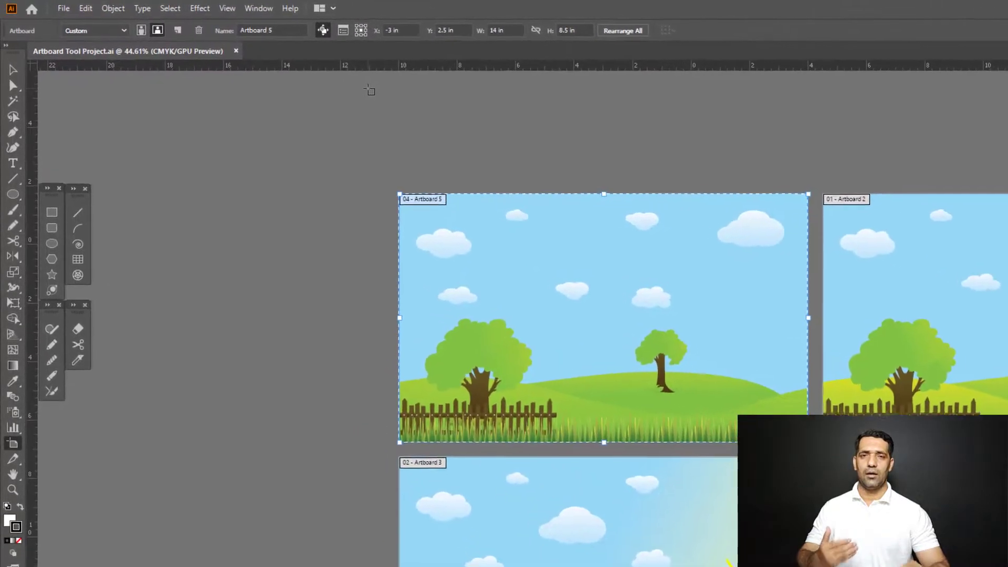
# Step: Turn off moving and copying artwork with artboards, duplicate Artboard 5 at about X -17.58 in, and undo the duplication
pyautogui.moveTo(461, 172); pyautogui.dragTo(546, 165)
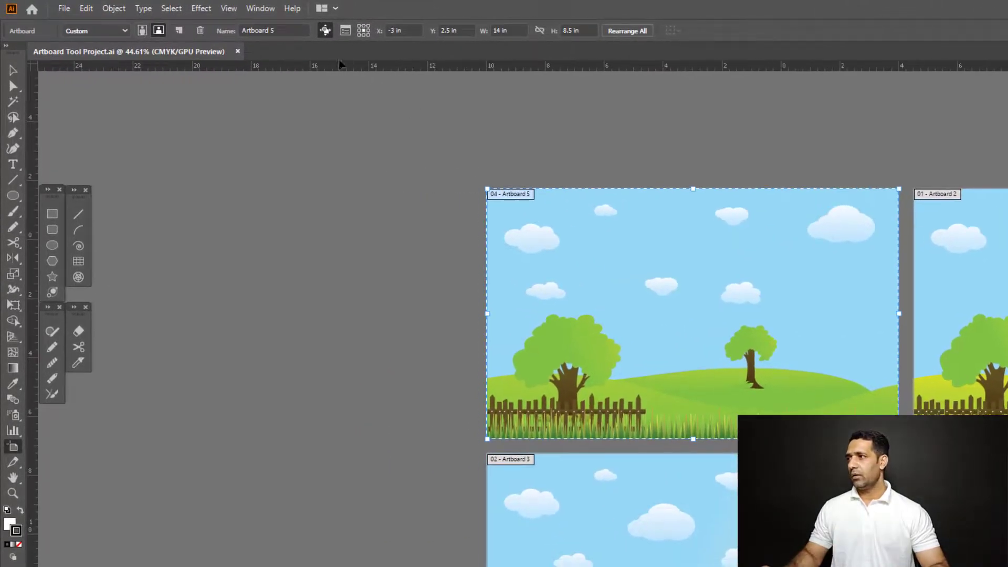
pyautogui.moveTo(463, 205); pyautogui.dragTo(558, 214)
pyautogui.scroll(-1, 546, 214)
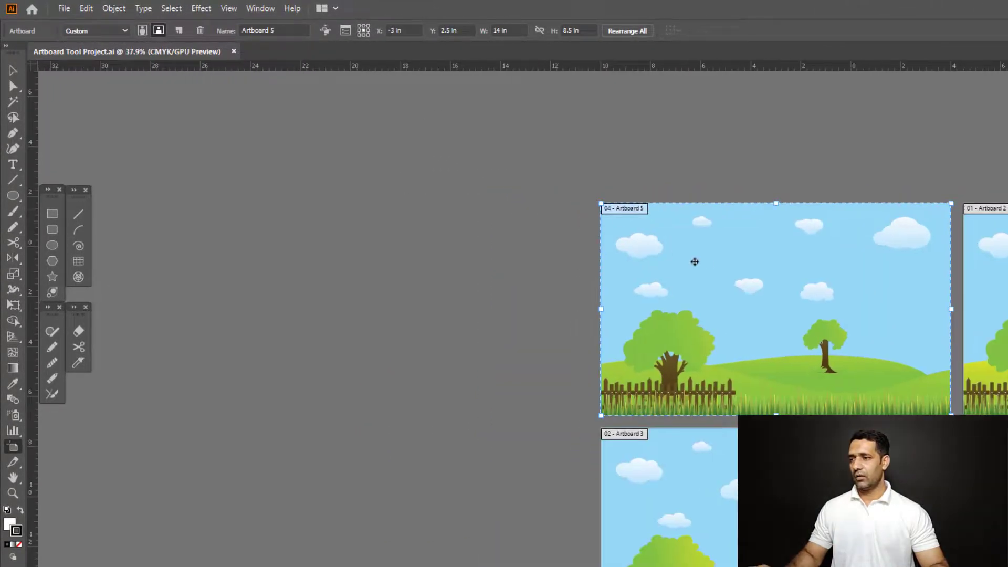
pyautogui.moveTo(698, 266); pyautogui.dragTo(354, 278)
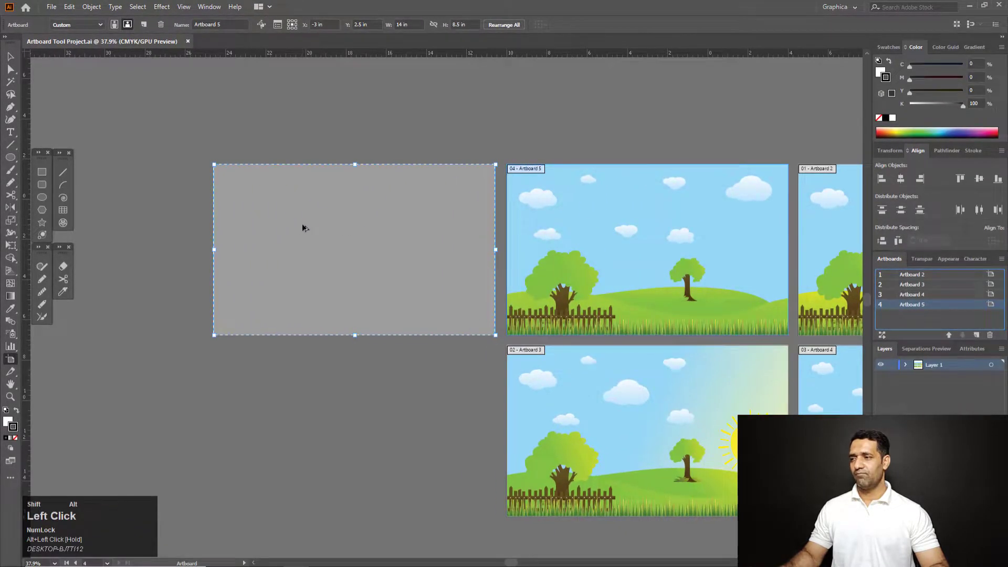
pyautogui.moveTo(303, 227); pyautogui.dragTo(303, 228)
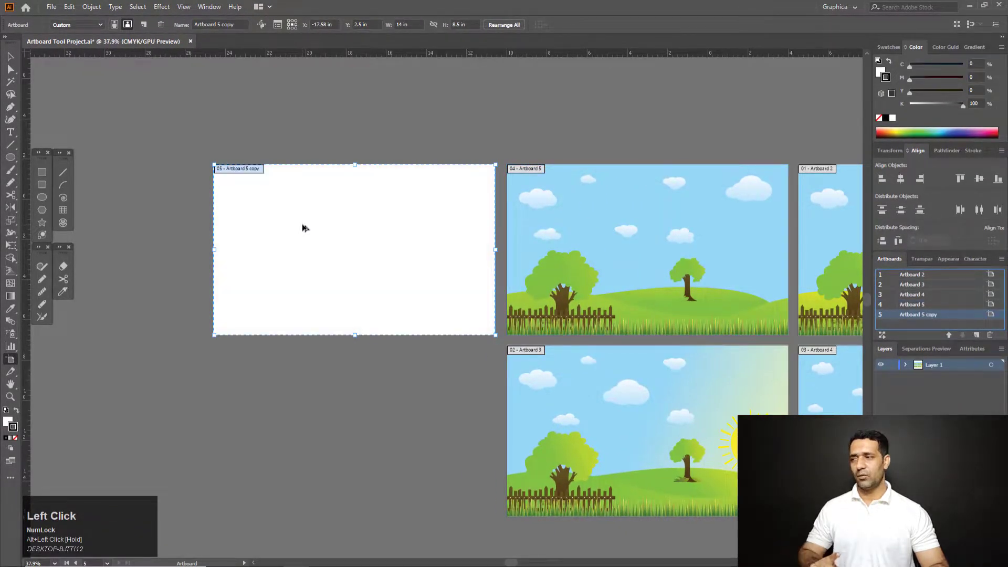
pyautogui.hotkey('ctrl', 'z')
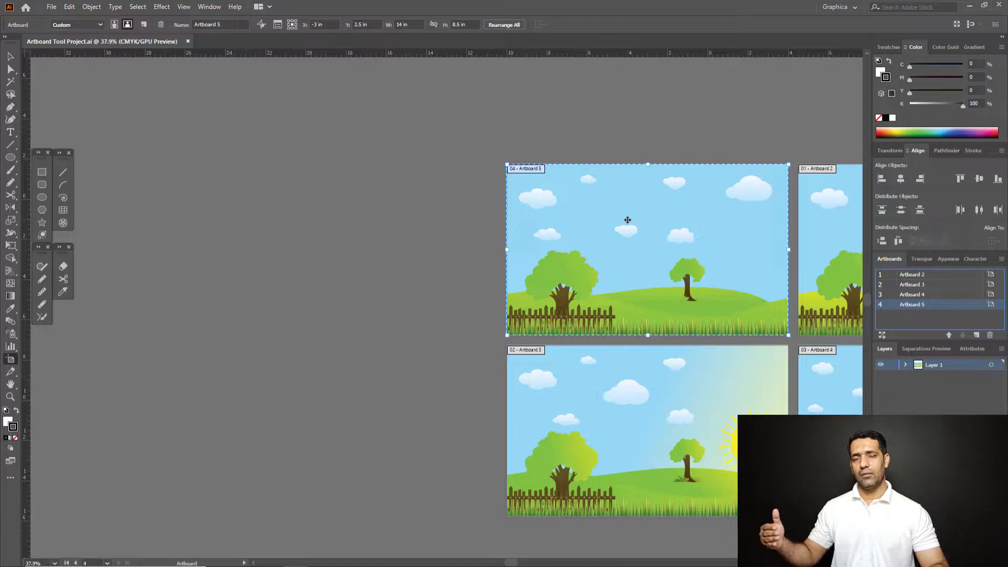
# Step: Turn moving and copying artwork with artboards back on, try it on Artboard 5, and undo the trial
pyautogui.click(261, 24)
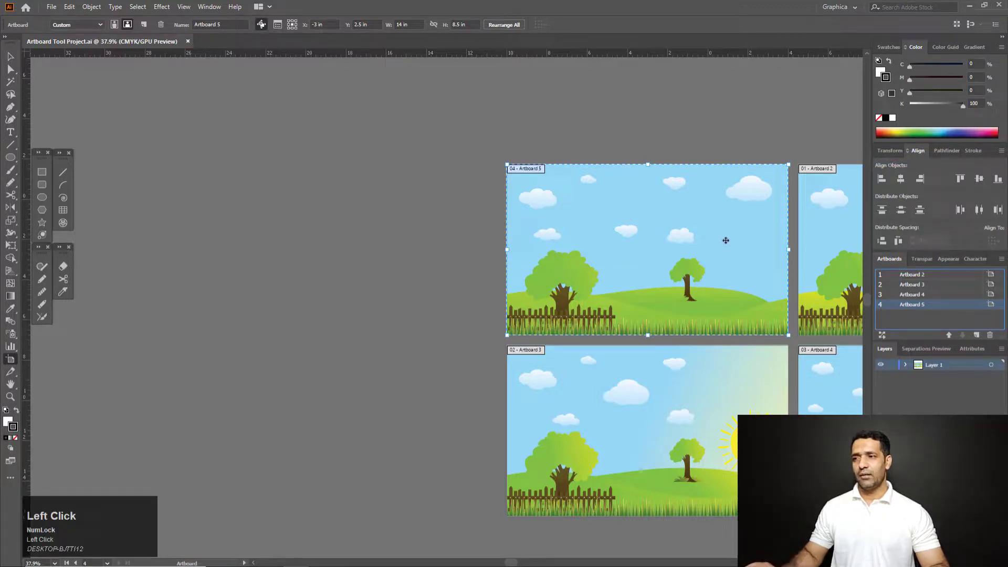
pyautogui.moveTo(676, 240); pyautogui.dragTo(434, 236)
pyautogui.hotkey('ctrl', 'z')
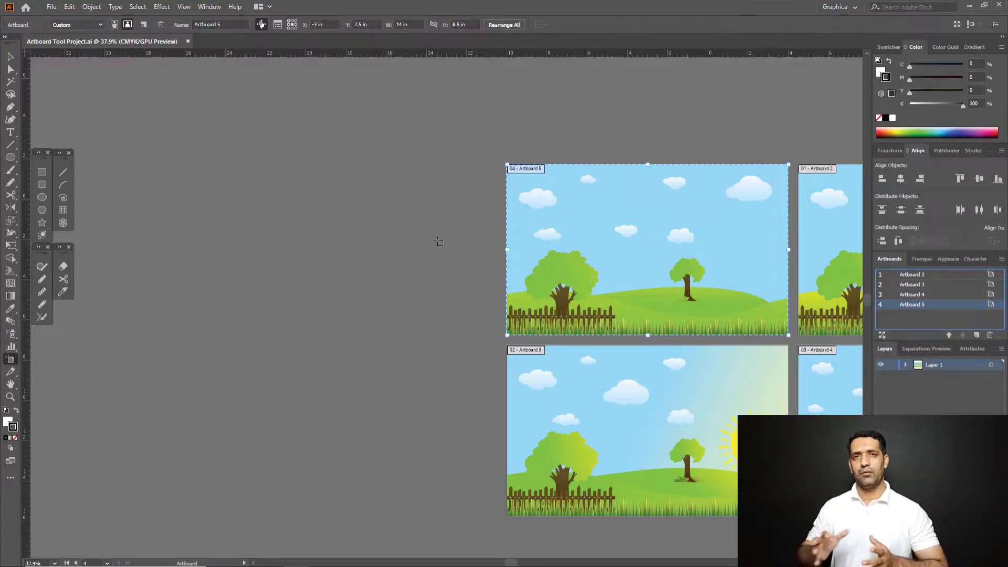
pyautogui.moveTo(571, 228); pyautogui.dragTo(354, 214)
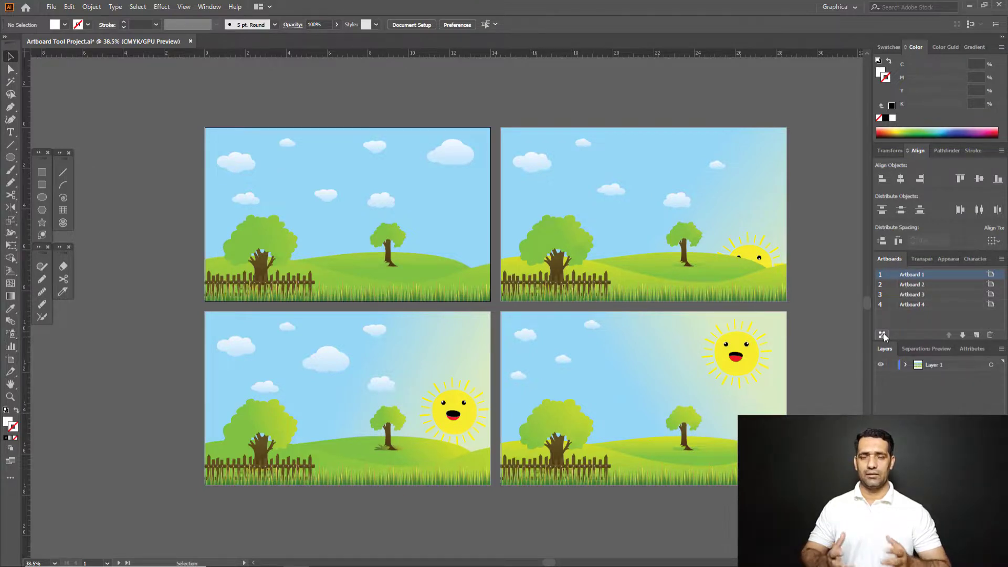
# Step: Rearrange all artboards in a grid by column with 2 rows and 0.5 in spacing, moving the artwork along
pyautogui.click(884, 333)
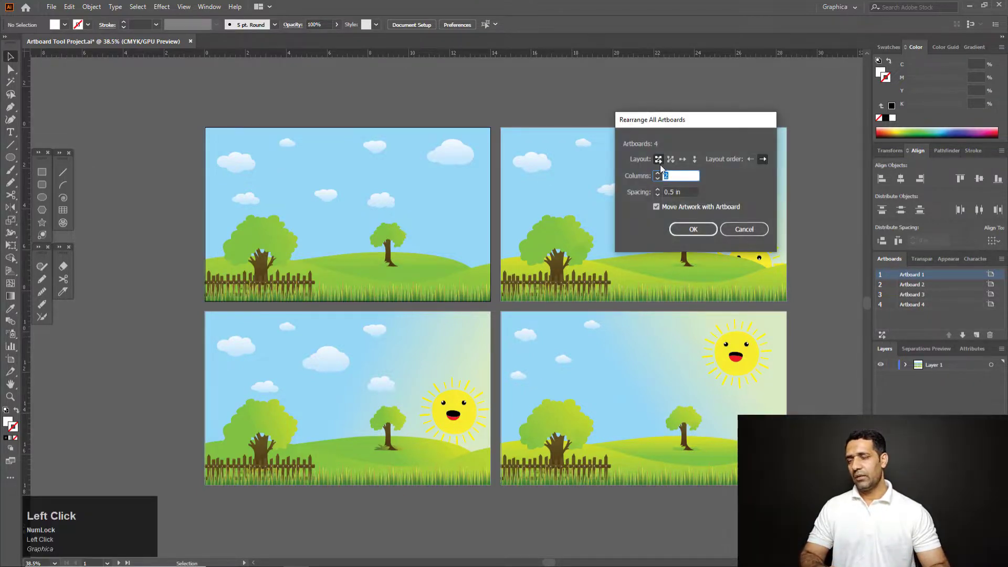
pyautogui.click(669, 159)
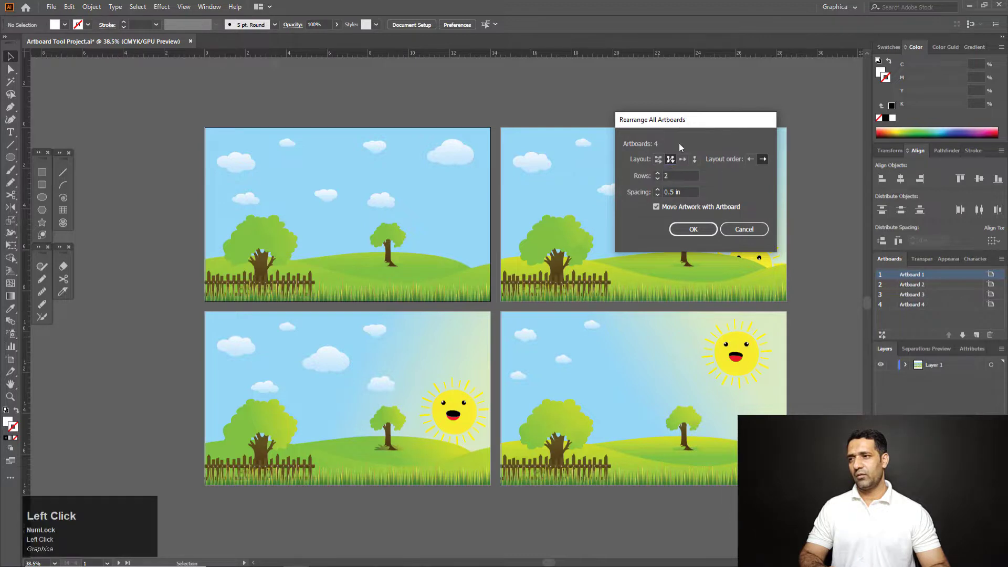
pyautogui.moveTo(700, 124); pyautogui.dragTo(829, 116)
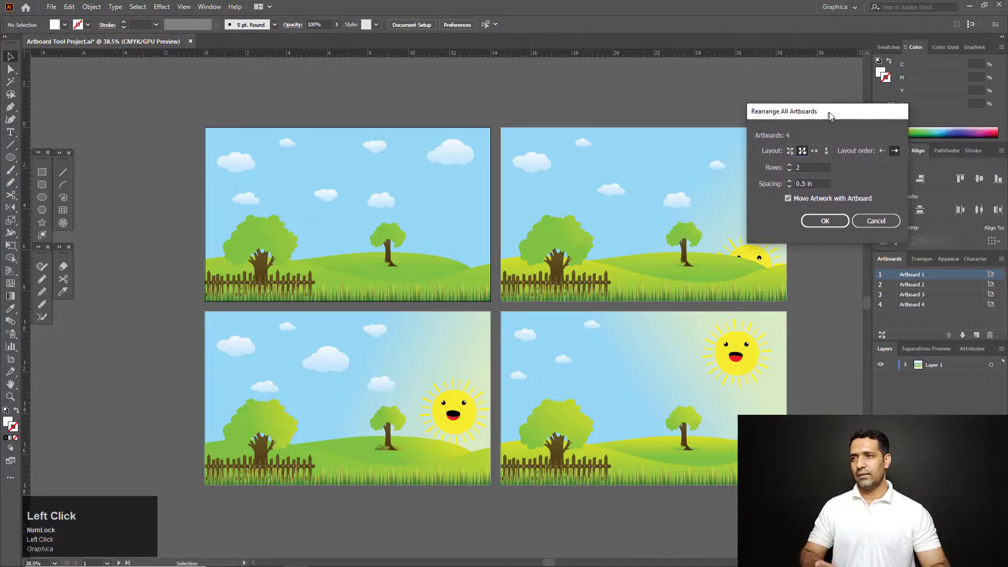
pyautogui.click(827, 221)
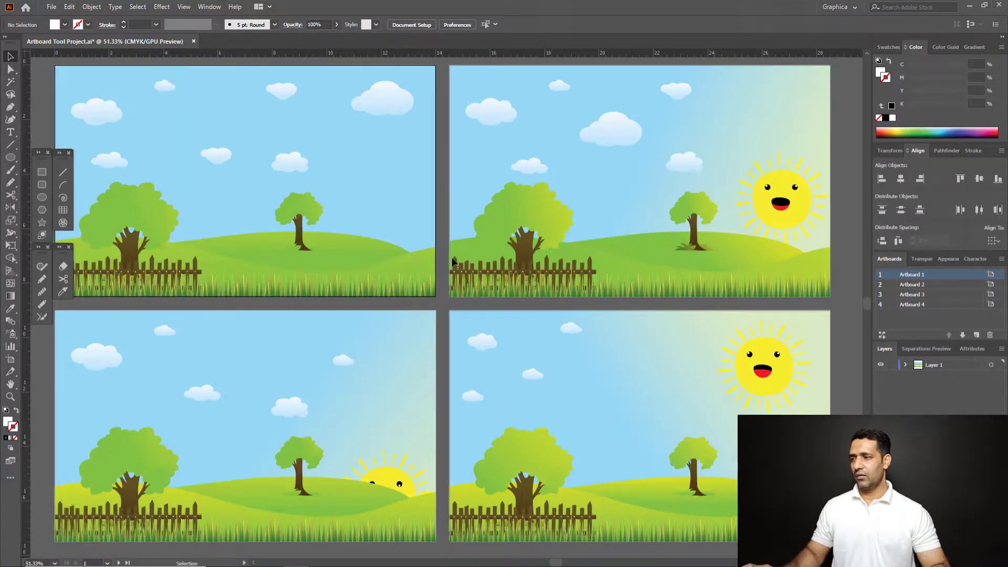
# Step: Rearrange all four artboards into a single horizontal row with 0.5 in spacing, moving the artwork along
pyautogui.moveTo(453, 261); pyautogui.dragTo(411, 245)
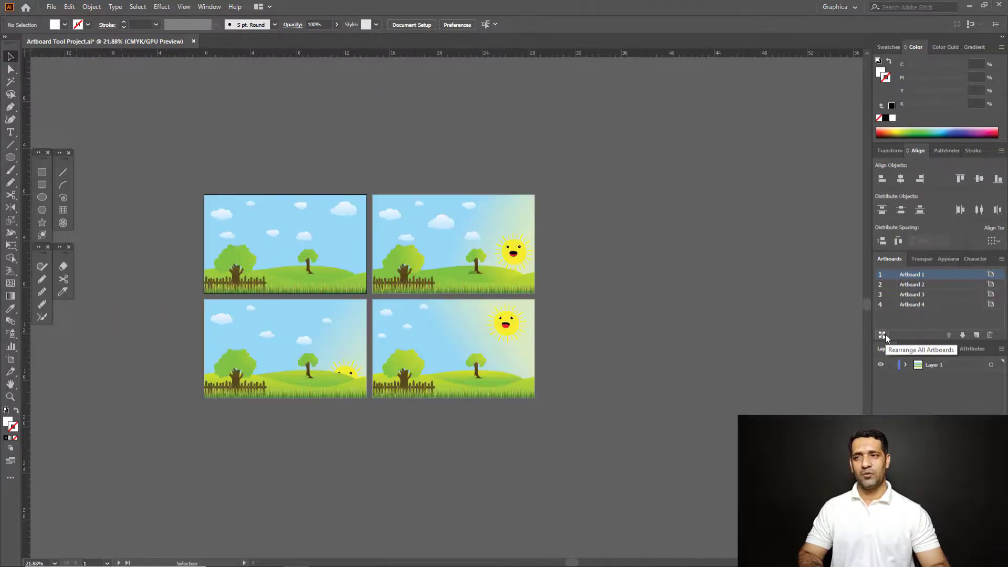
pyautogui.click(885, 336)
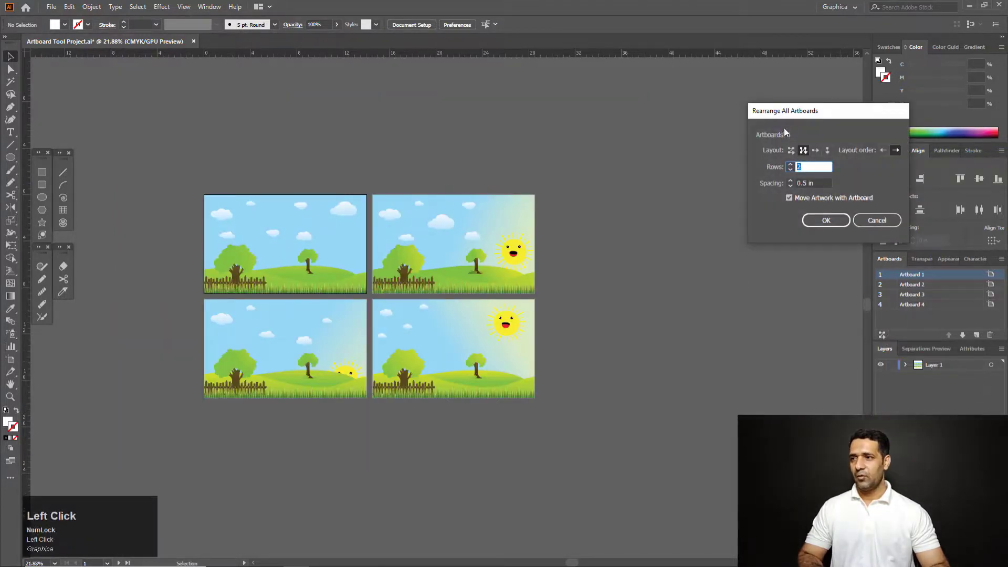
pyautogui.moveTo(746, 124); pyautogui.dragTo(705, 133)
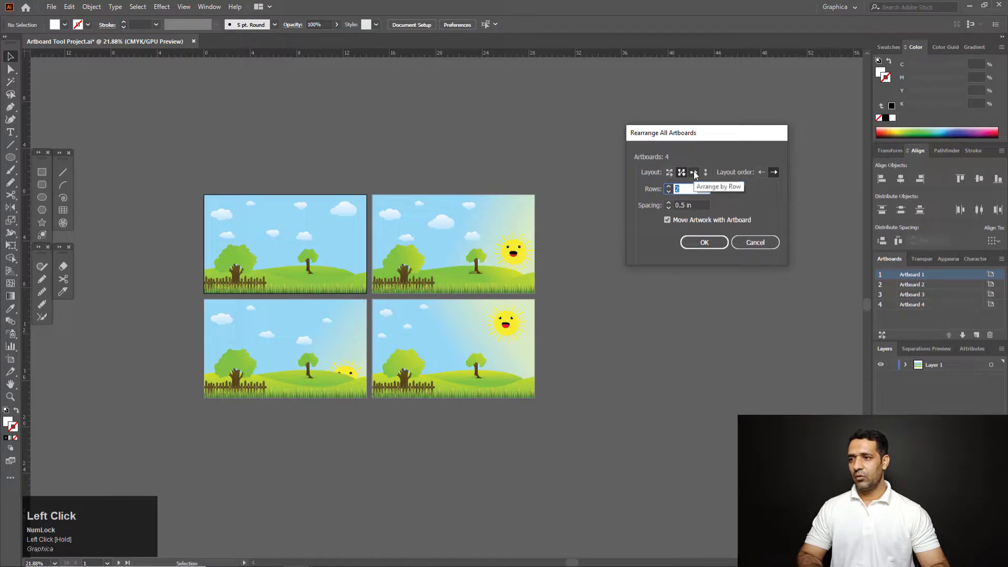
pyautogui.click(693, 172)
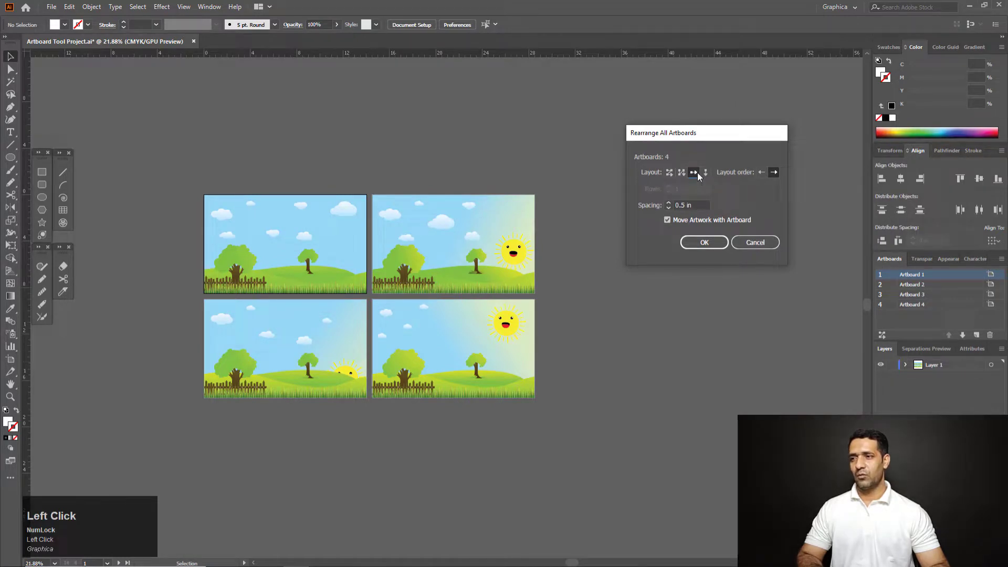
pyautogui.moveTo(708, 135); pyautogui.dragTo(699, 119)
pyautogui.click(692, 229)
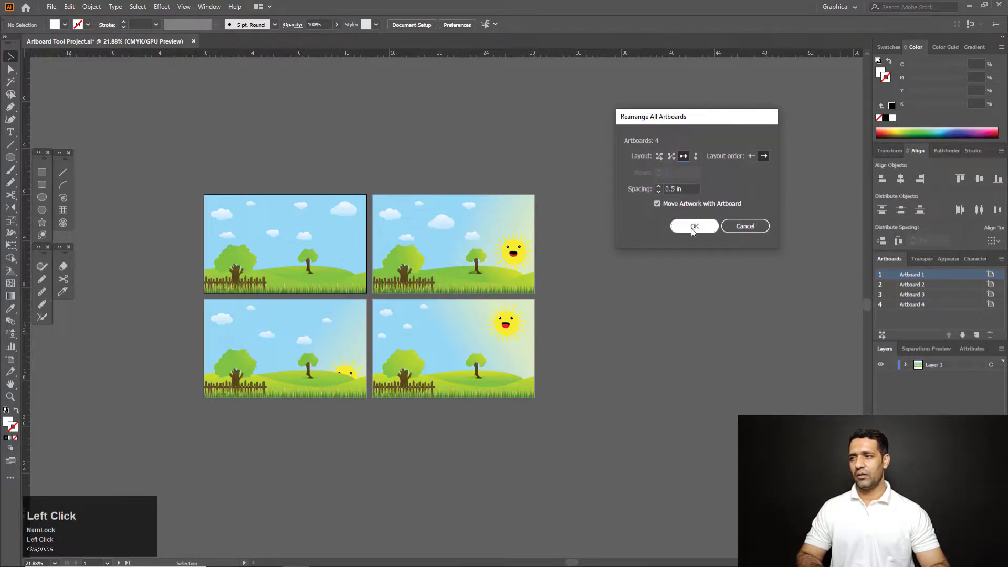
# Step: Rearrange all four artboards into a single vertical column with 0.5 in spacing, moving the artwork along
pyautogui.press('space')
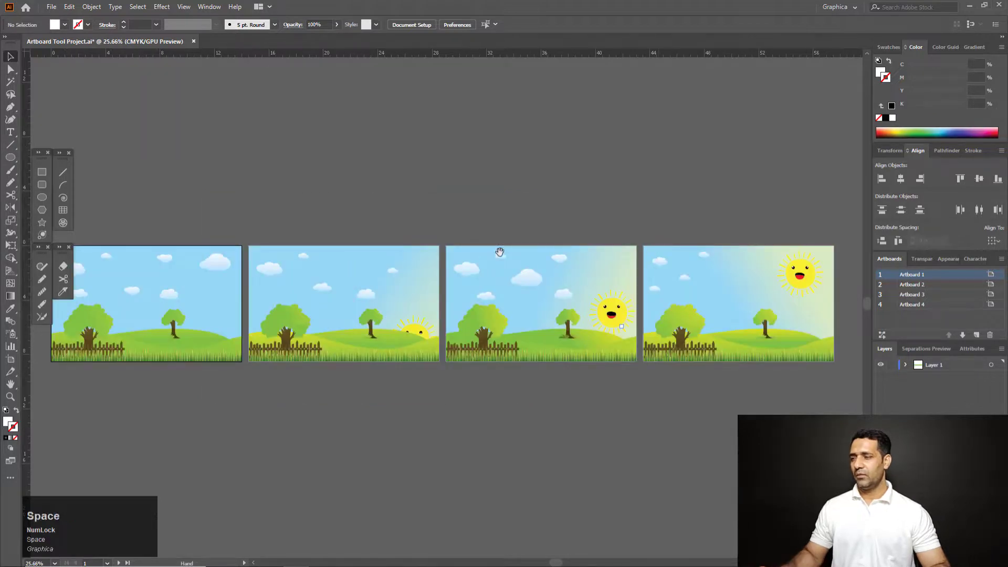
pyautogui.moveTo(498, 254); pyautogui.dragTo(524, 247)
pyautogui.hotkey('ctrl', 'space')
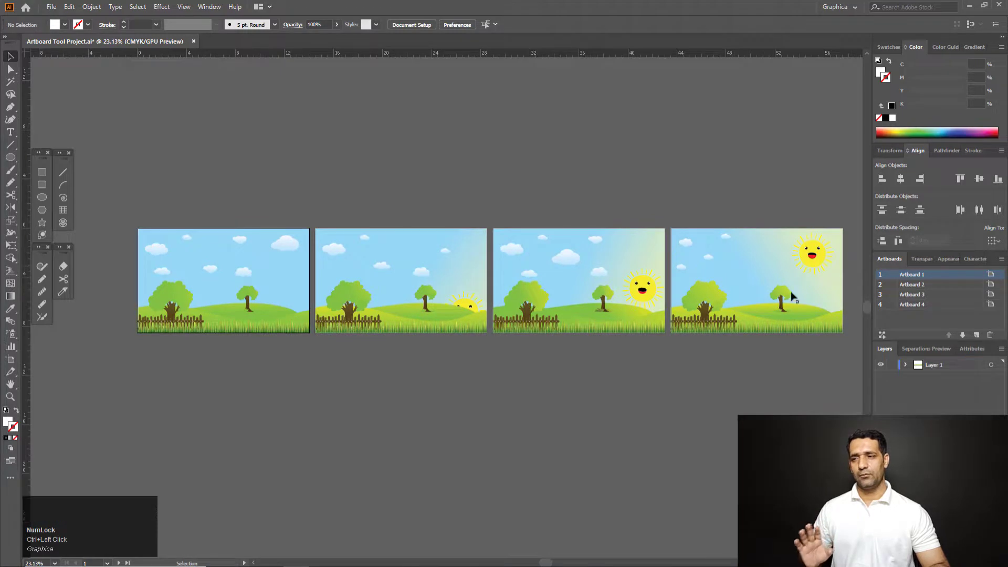
pyautogui.click(882, 335)
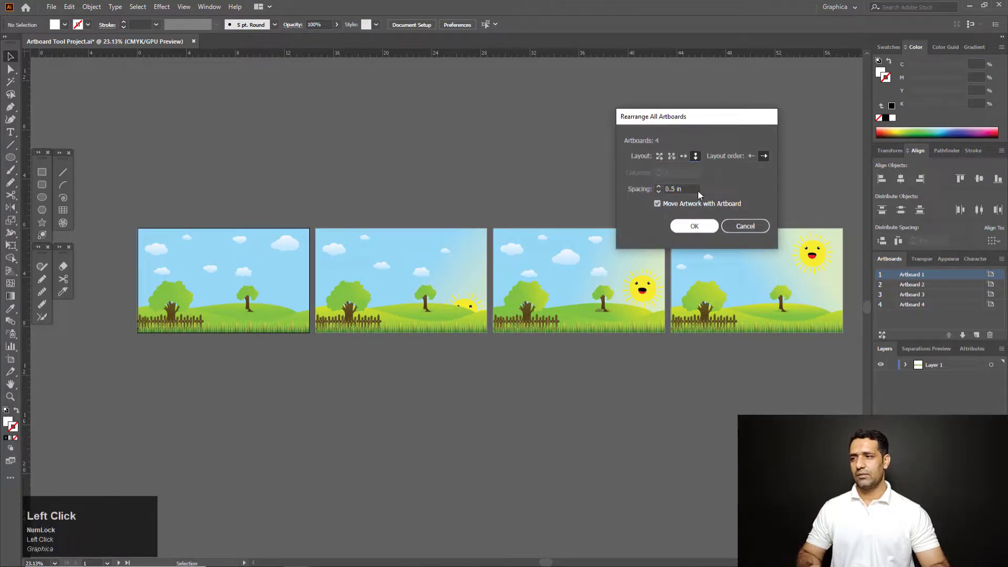
pyautogui.click(703, 228)
# Step: Rearrange all artboards in a grid by row with 2 columns and 0.5 in spacing, moving the artwork along
pyautogui.moveTo(601, 243); pyautogui.dragTo(558, 227)
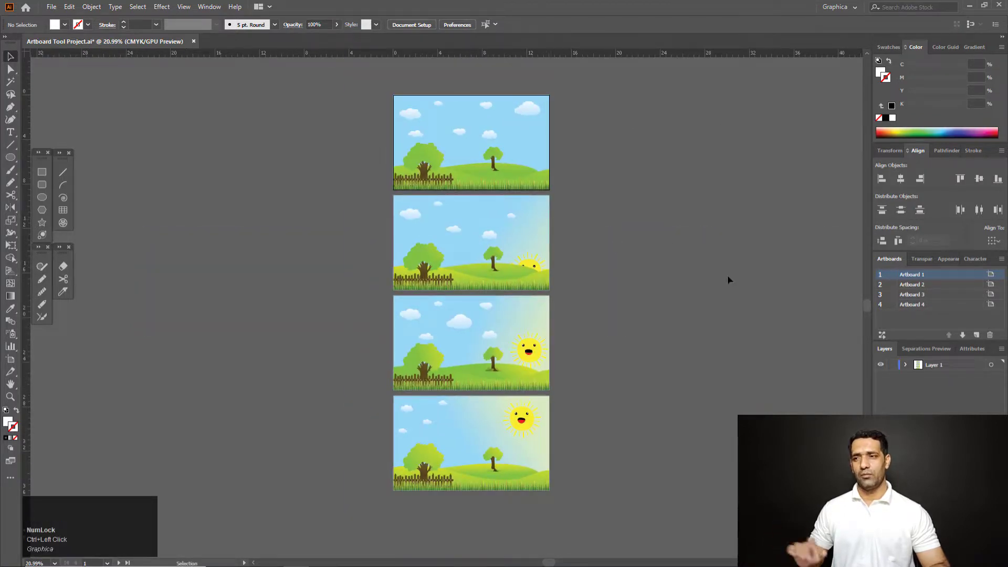
pyautogui.click(881, 334)
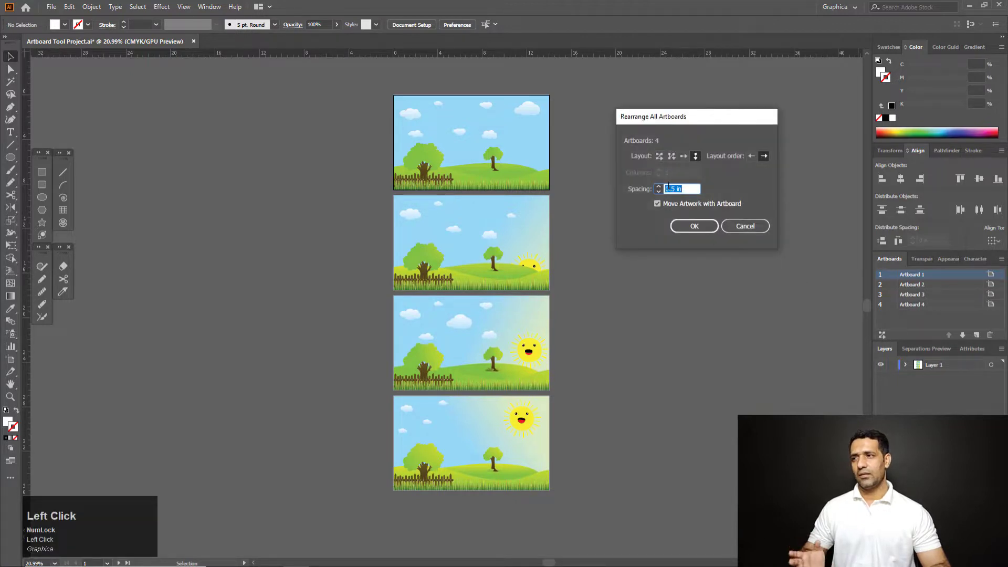
pyautogui.click(659, 156)
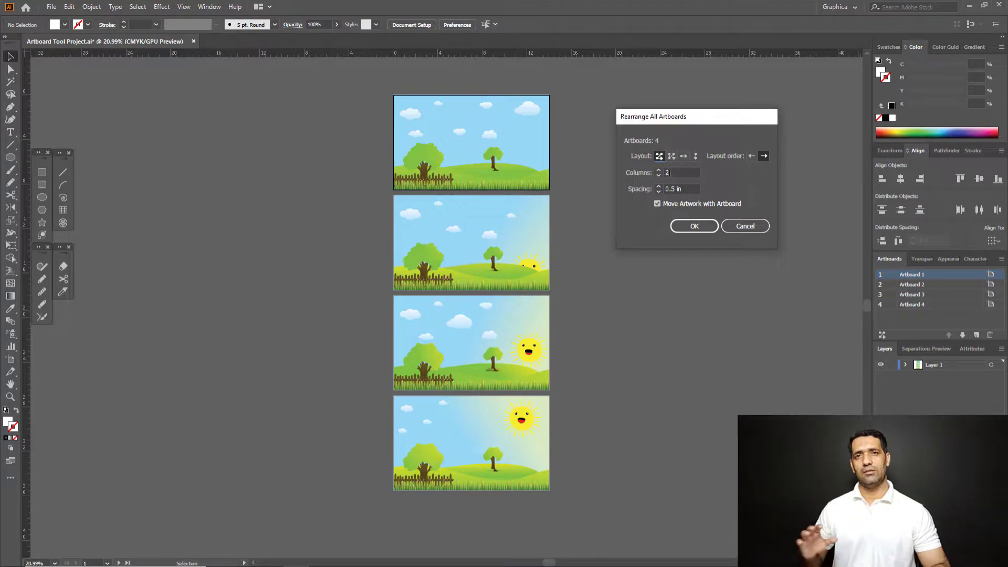
pyautogui.click(688, 225)
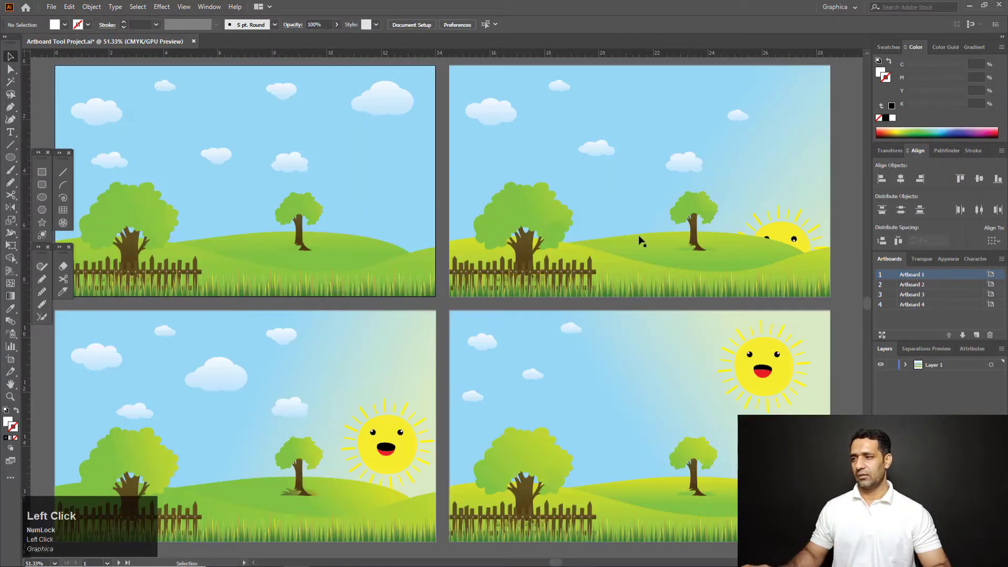
pyautogui.moveTo(641, 241); pyautogui.dragTo(454, 207)
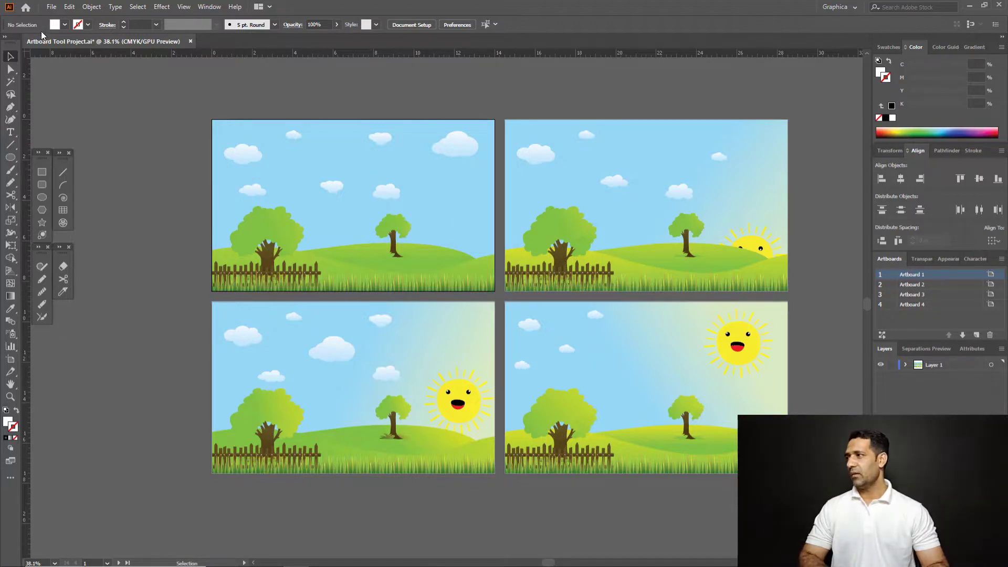
pyautogui.click(51, 7)
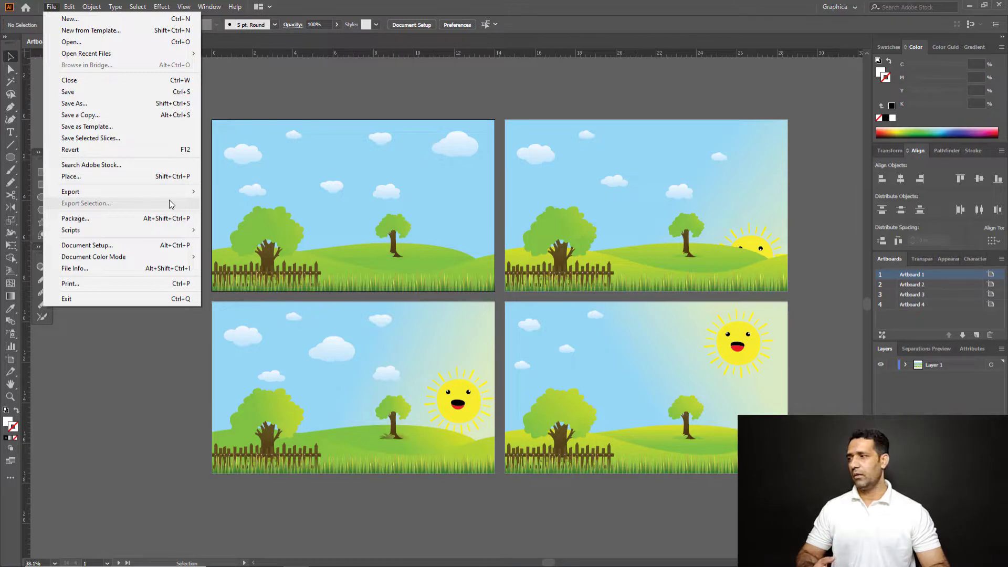
pyautogui.moveTo(175, 197)
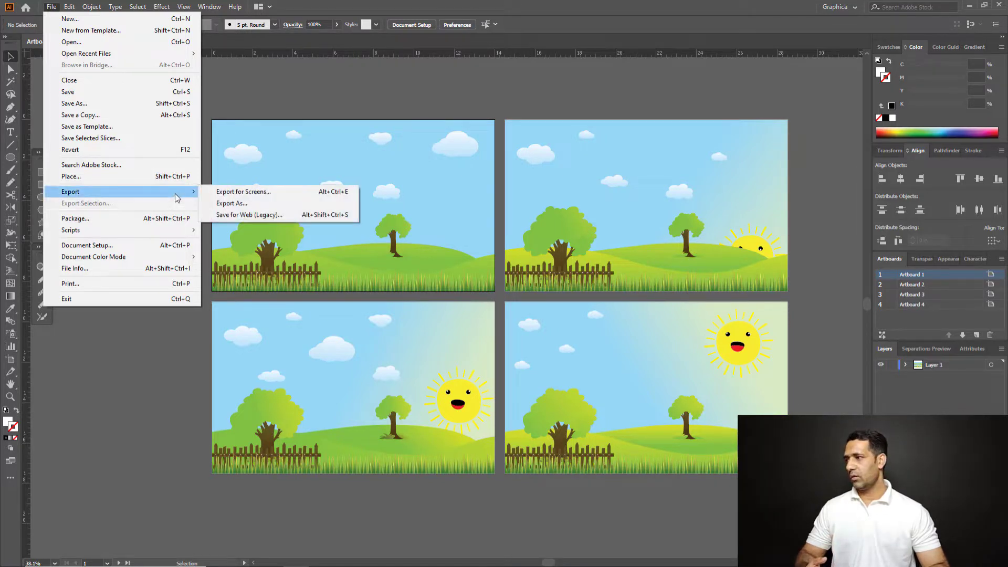
pyautogui.click(264, 203)
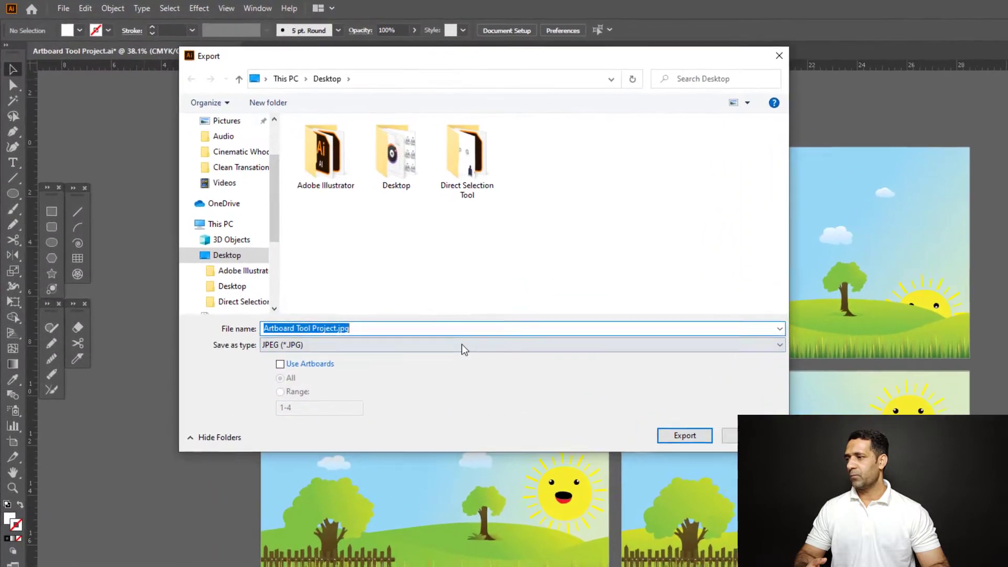
pyautogui.click(363, 278)
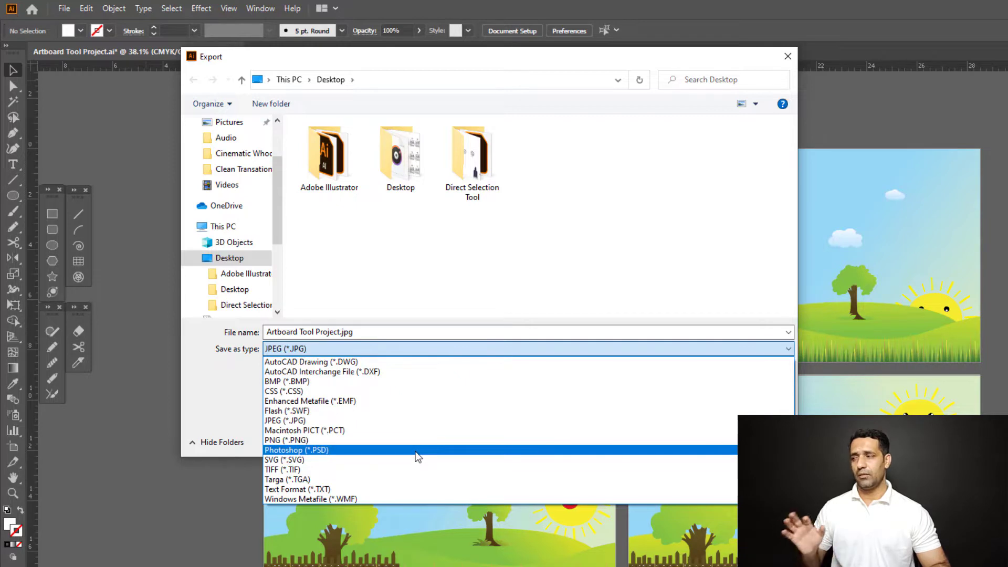
pyautogui.click(630, 283)
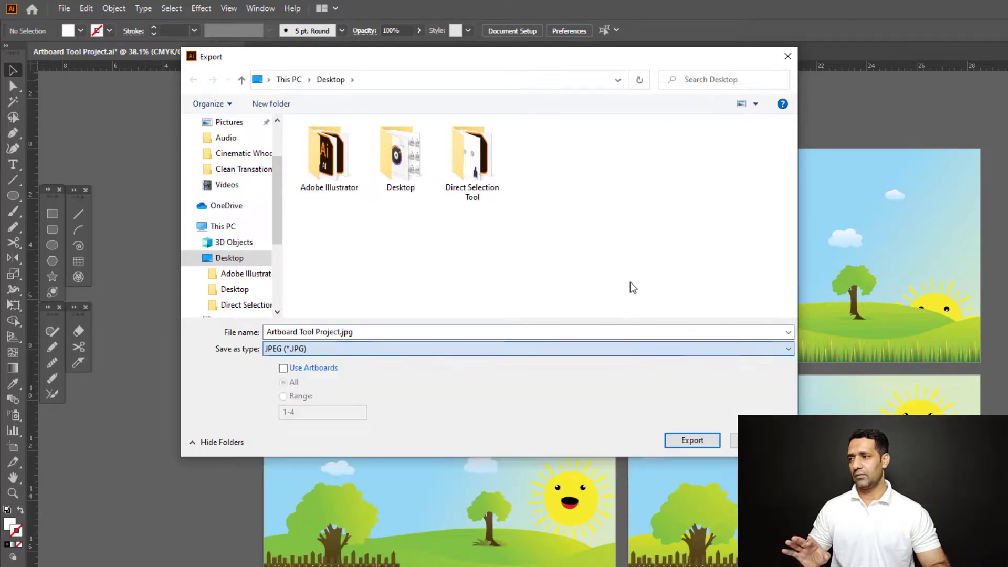
pyautogui.click(315, 369)
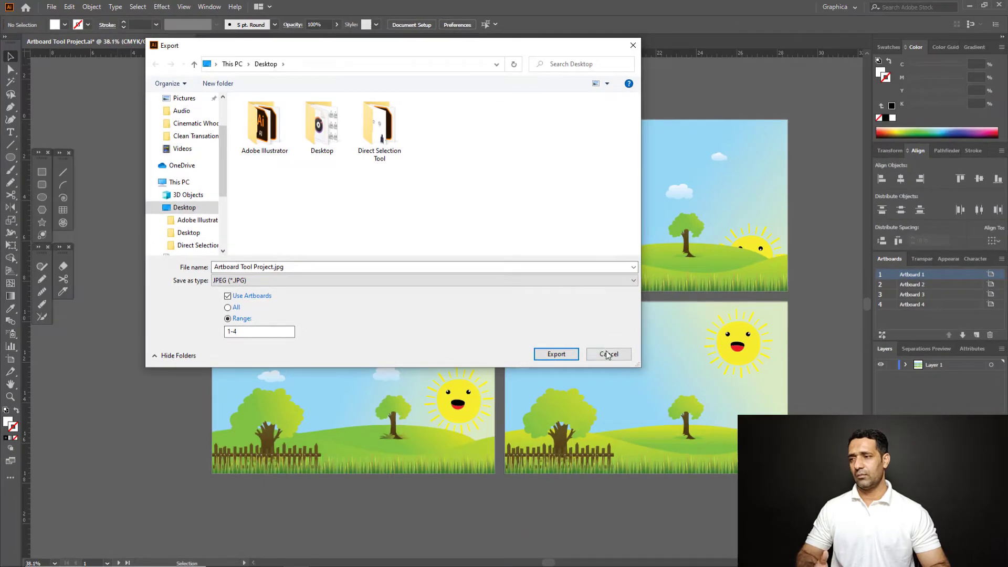
pyautogui.click(608, 355)
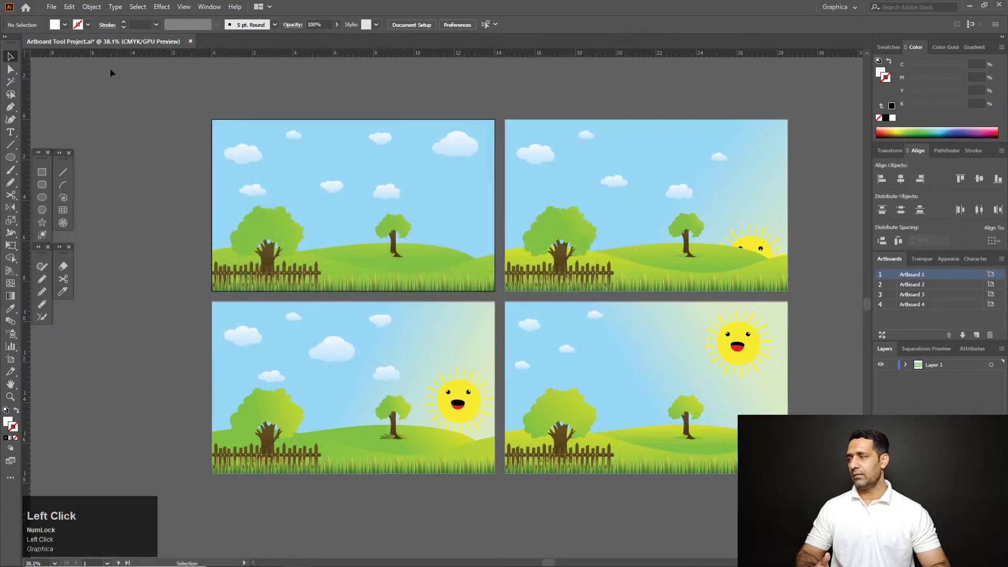
# Step: Set up an Export for Screens job that covers the artboard range 1-4
pyautogui.click(52, 6)
pyautogui.moveTo(71, 191)
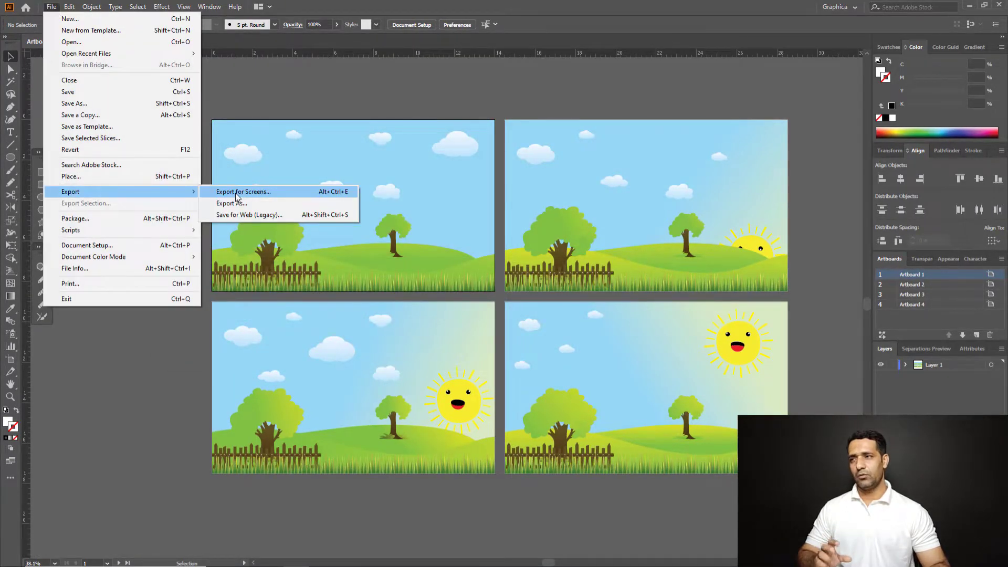
pyautogui.click(239, 192)
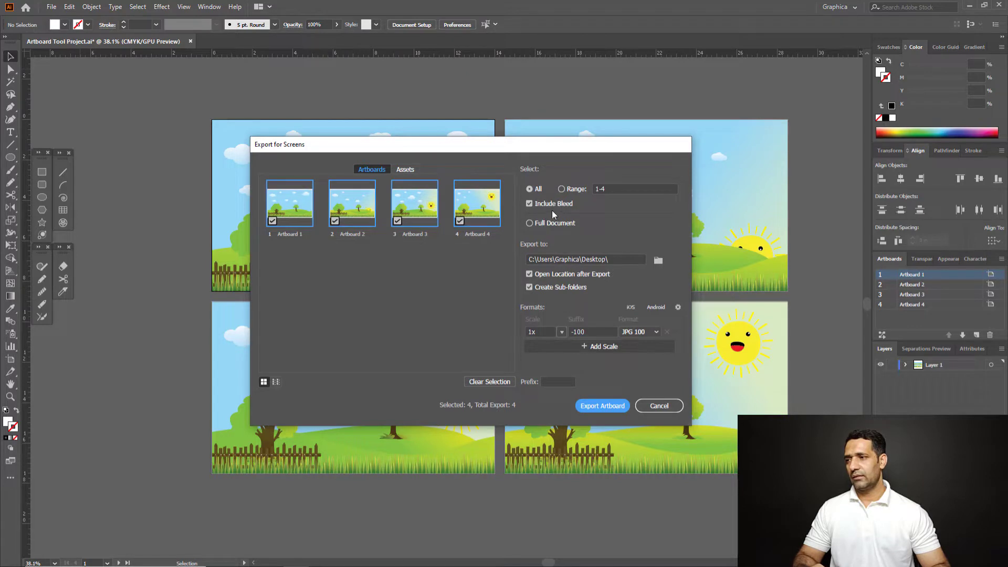
pyautogui.moveTo(545, 150); pyautogui.dragTo(529, 148)
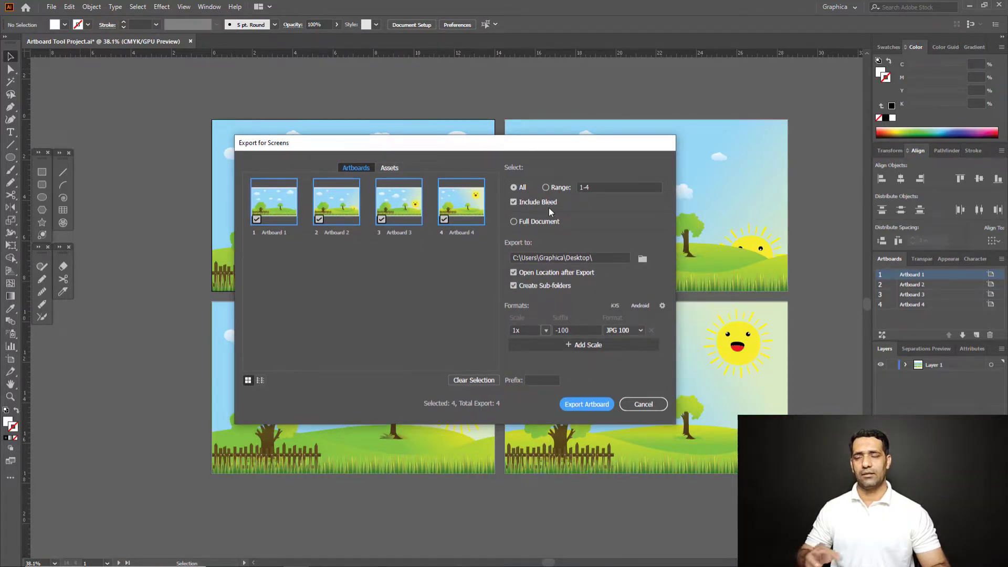
pyautogui.click(547, 221)
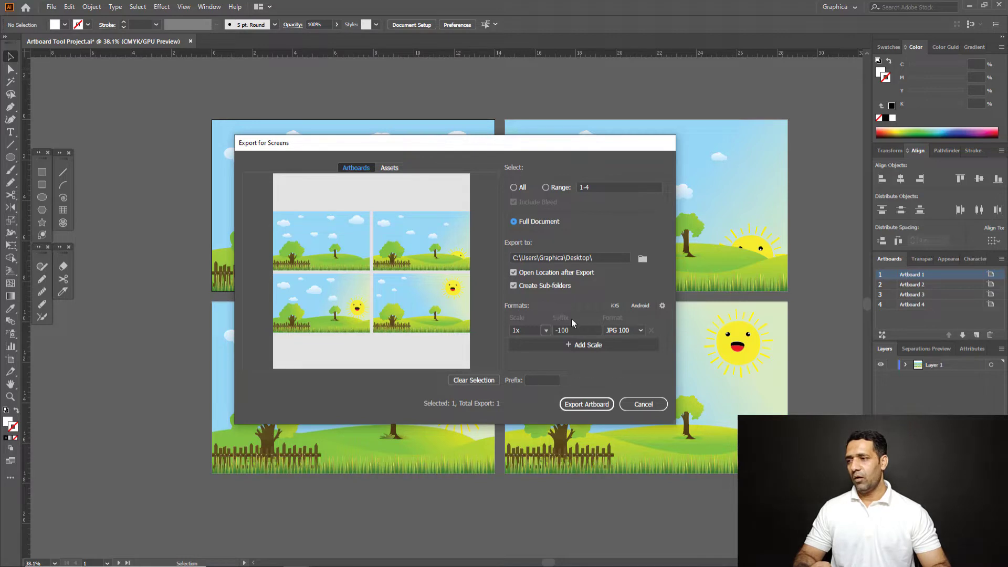
pyautogui.click(514, 187)
pyautogui.click(603, 187)
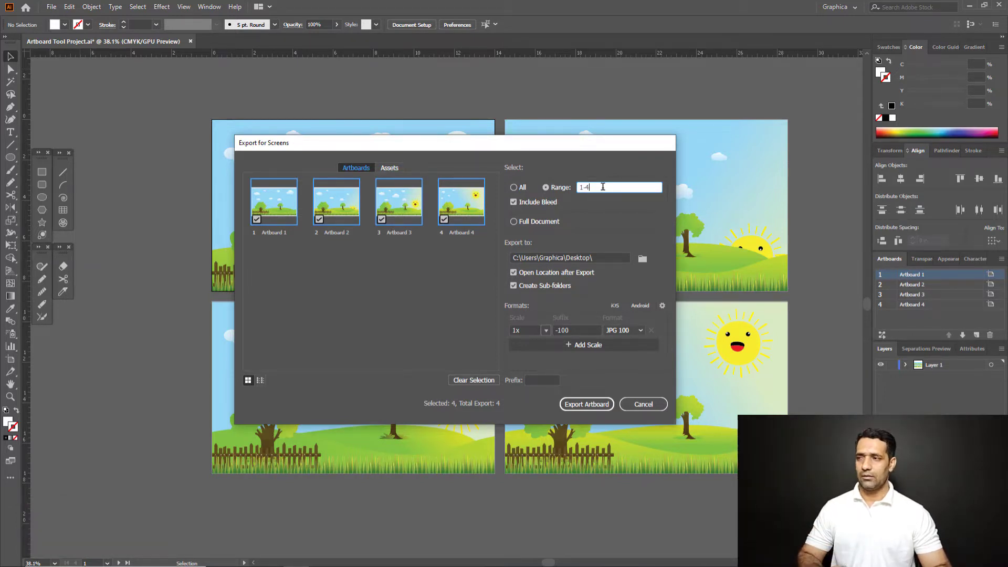
# Step: Choose JPG 100 as the format and export the selected artboards to the Desktop at 1x scale
pyautogui.click(640, 329)
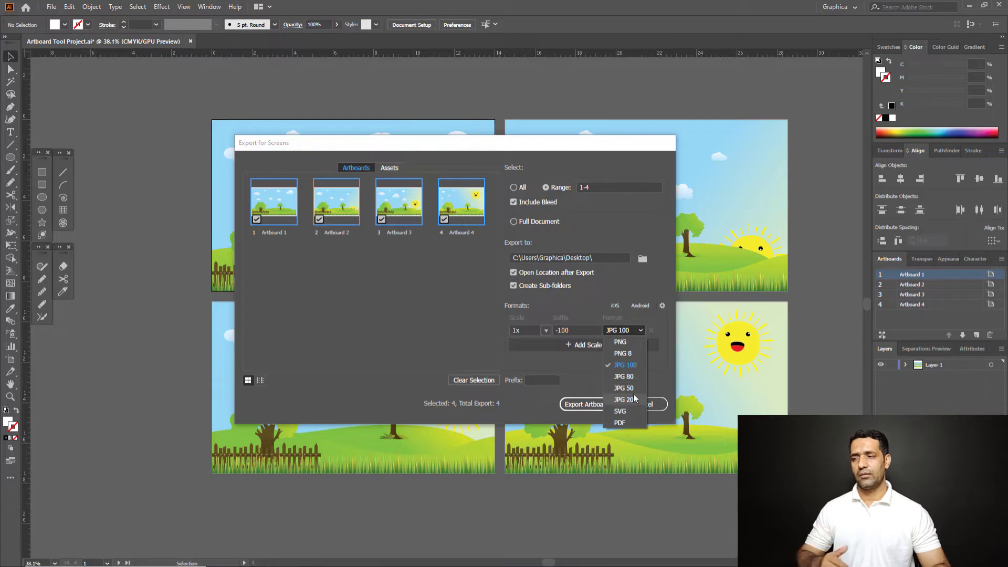
pyautogui.click(632, 367)
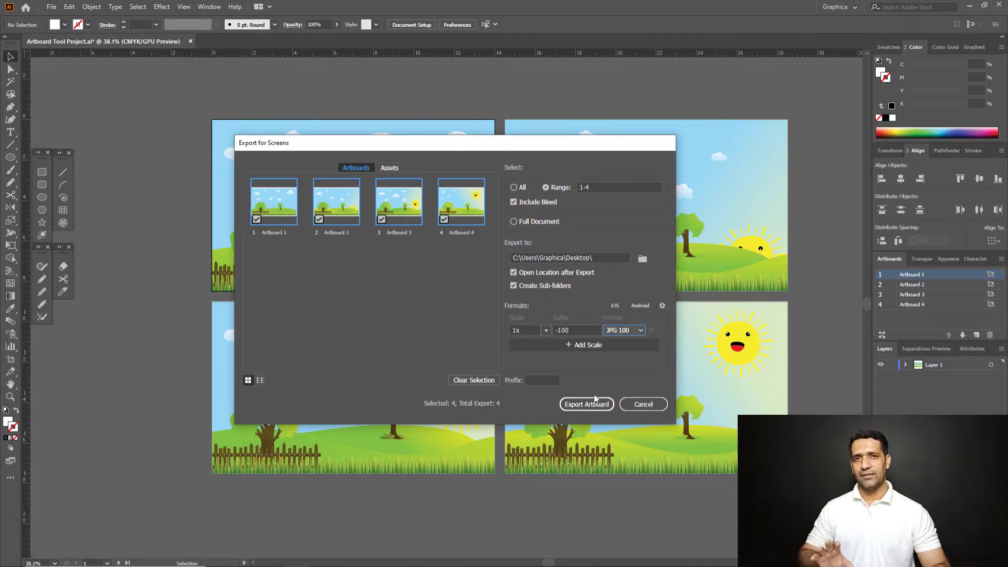
pyautogui.click(589, 407)
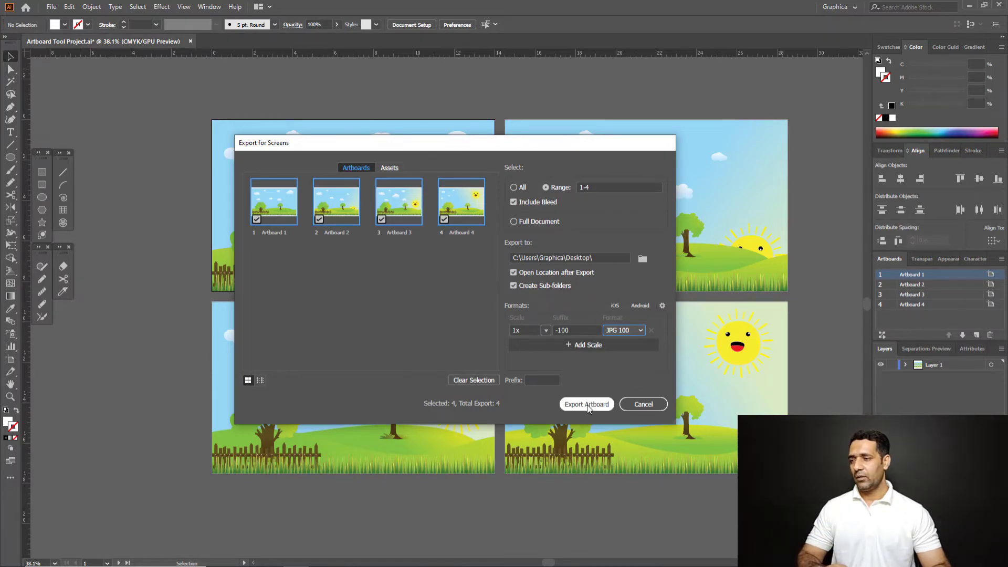
pyautogui.click(588, 408)
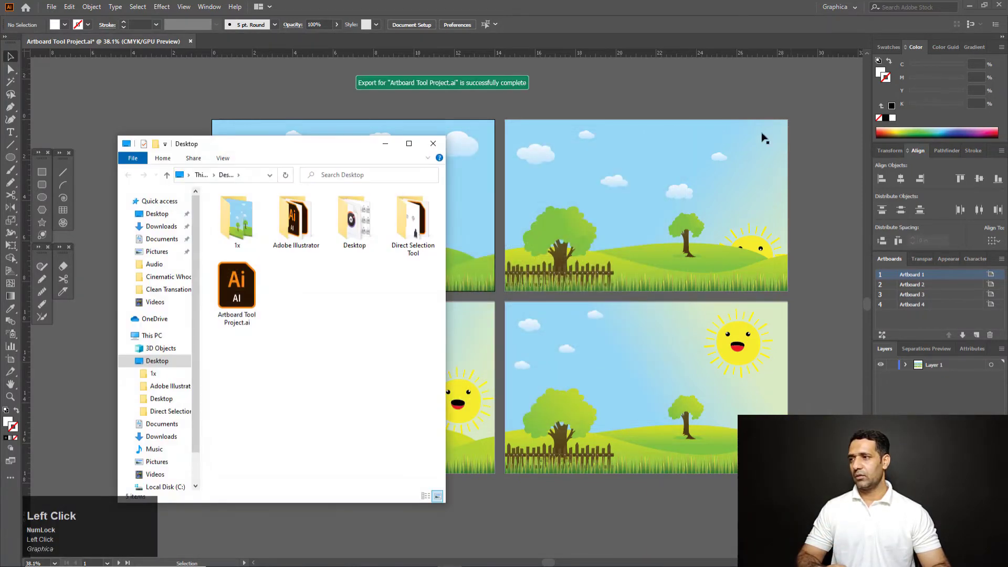
# Step: Open the exported 1x folder in a maximized File Explorer window and preview the individual artboard JPG images
pyautogui.doubleClick(240, 223)
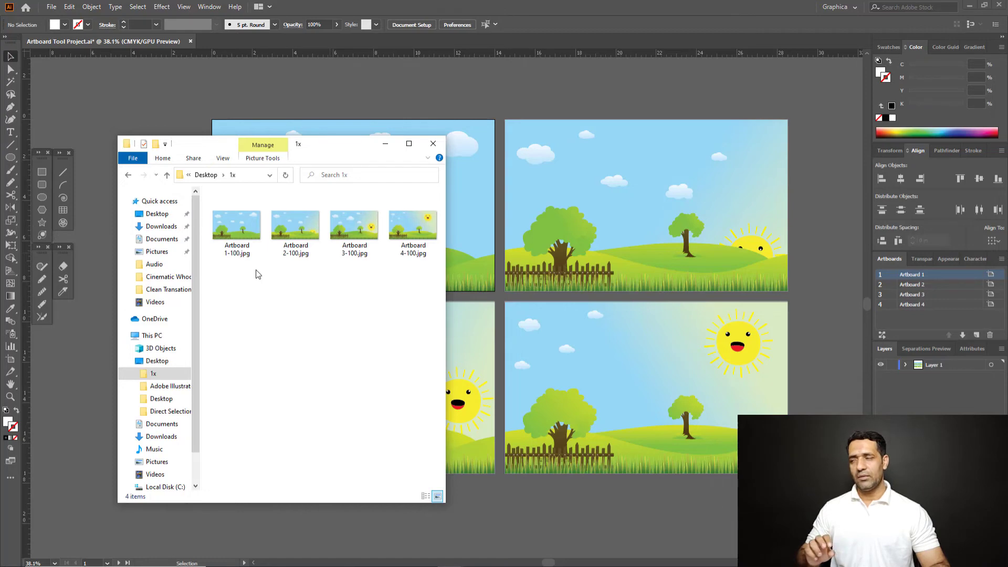
pyautogui.click(236, 255)
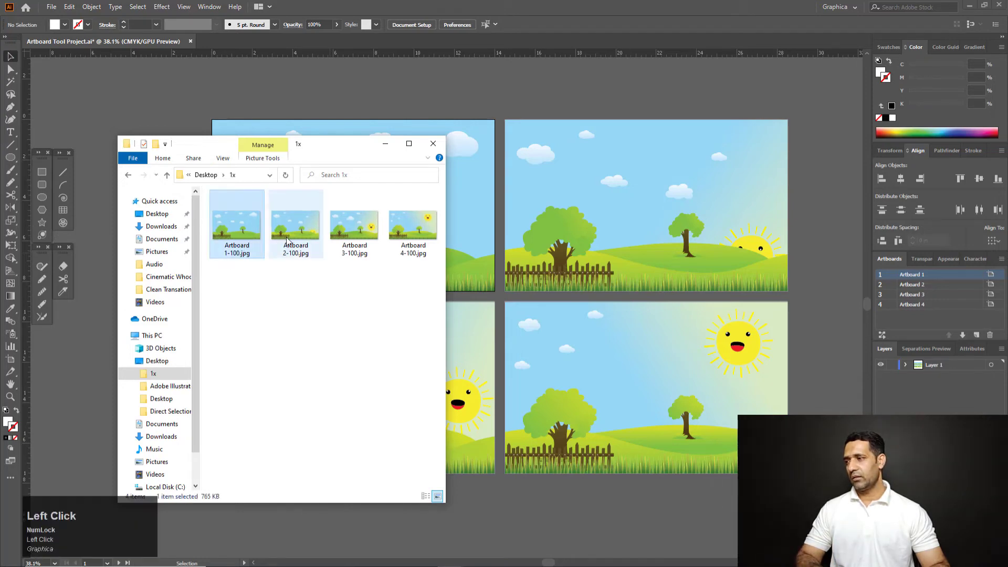
pyautogui.doubleClick(342, 151)
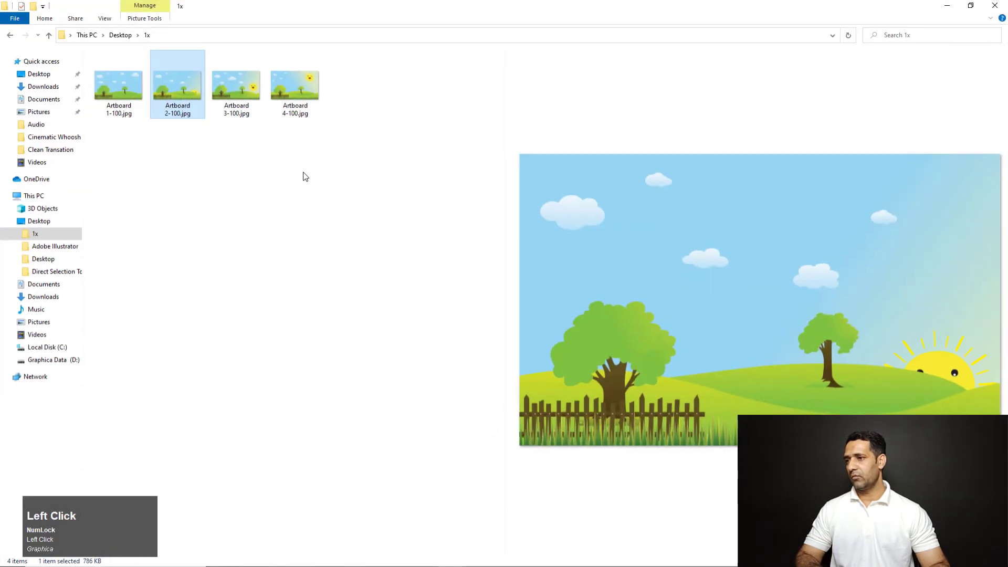
pyautogui.click(141, 89)
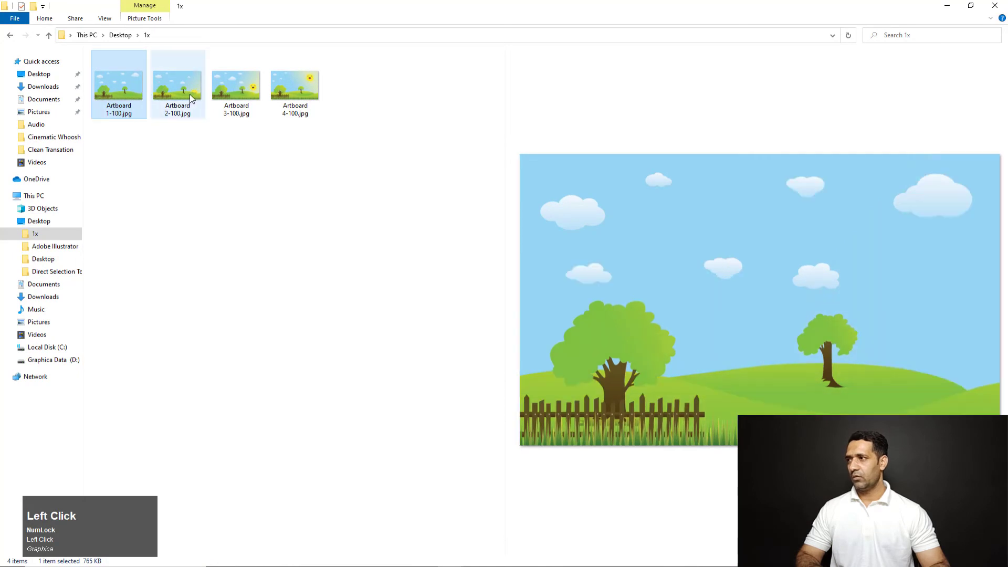
pyautogui.click(238, 93)
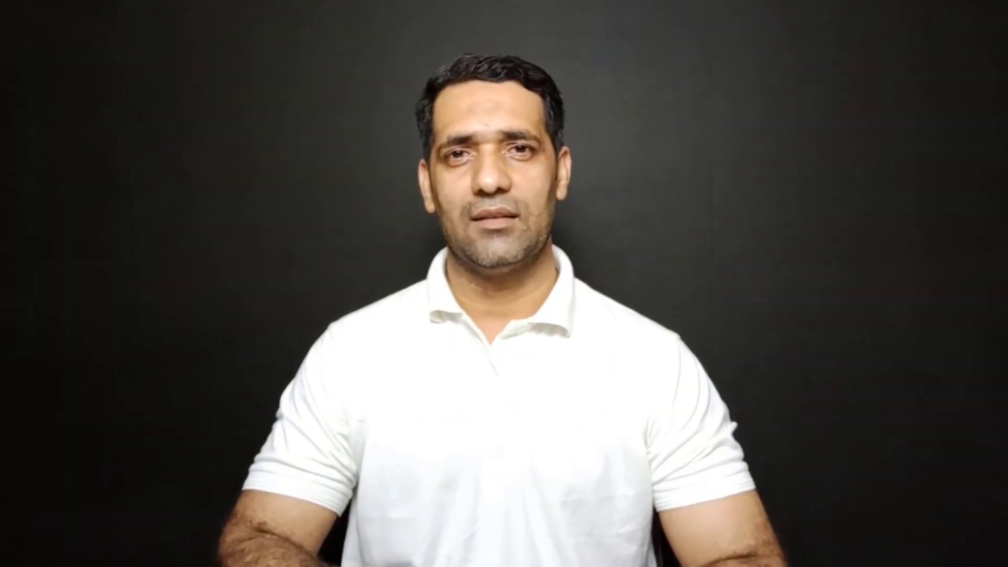